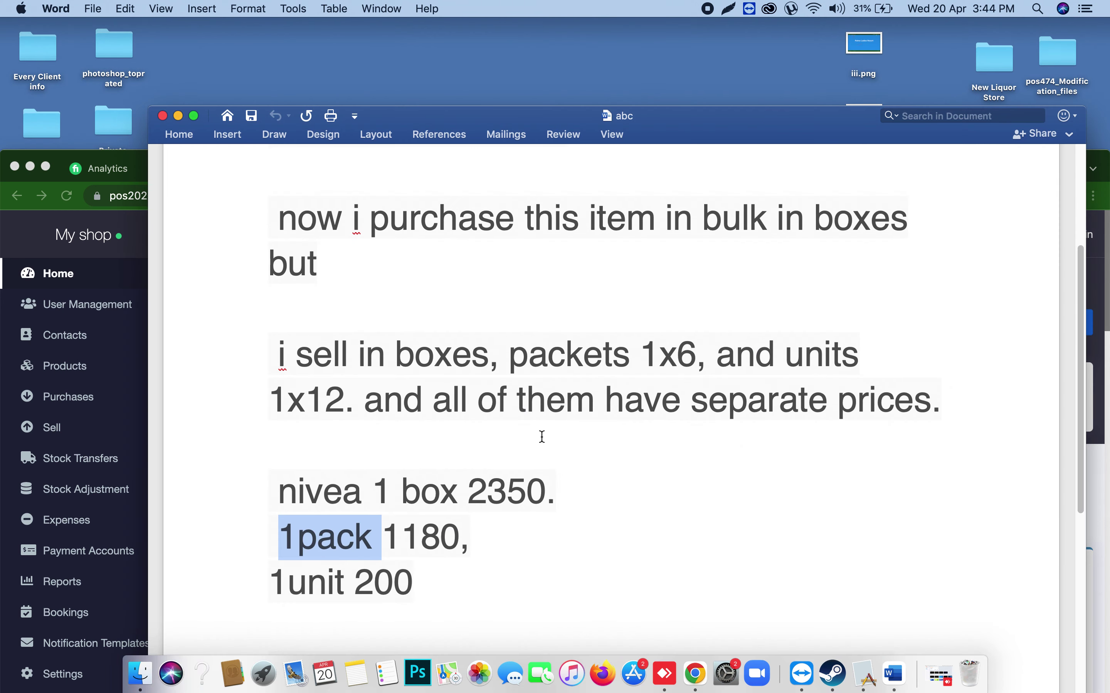
# - Review the item's packaging and prices in the abc document, and switch to Chrome to open the shop's product units list
pyautogui.scroll(1, 448, 398)
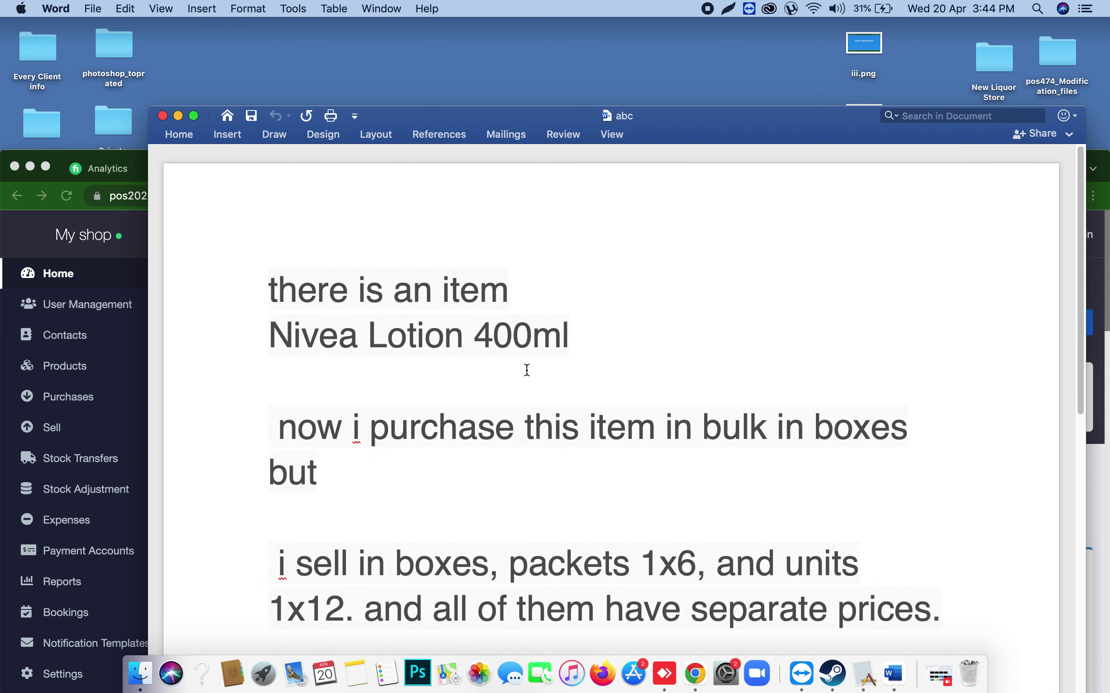
pyautogui.scroll(-2, 546, 417)
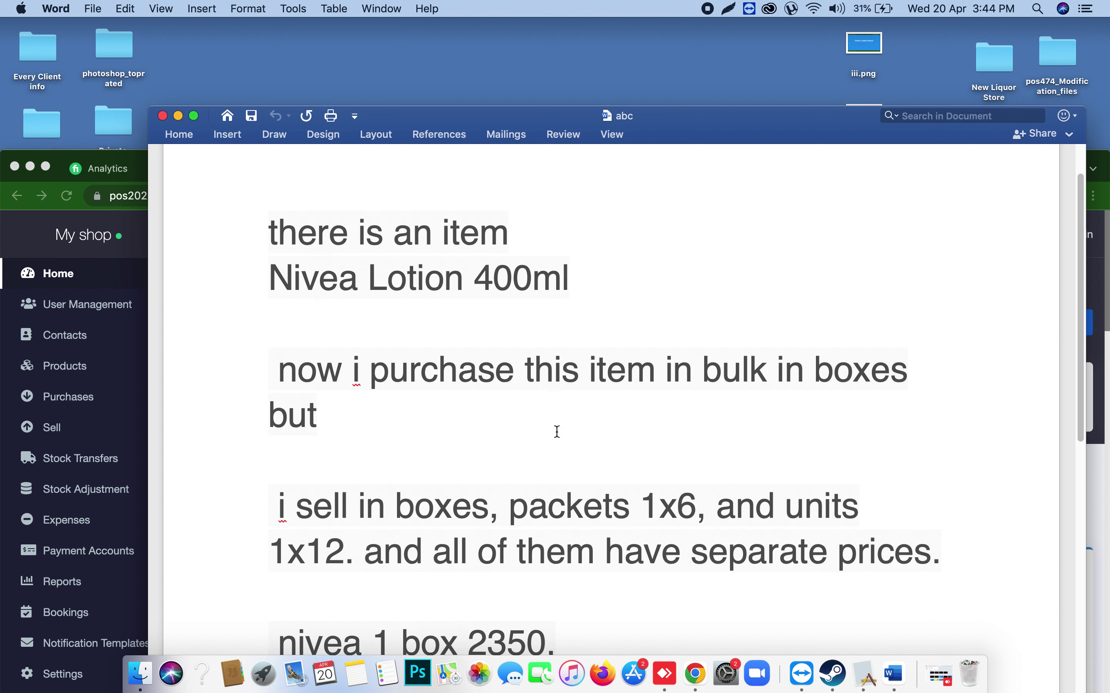
pyautogui.scroll(-2, 557, 433)
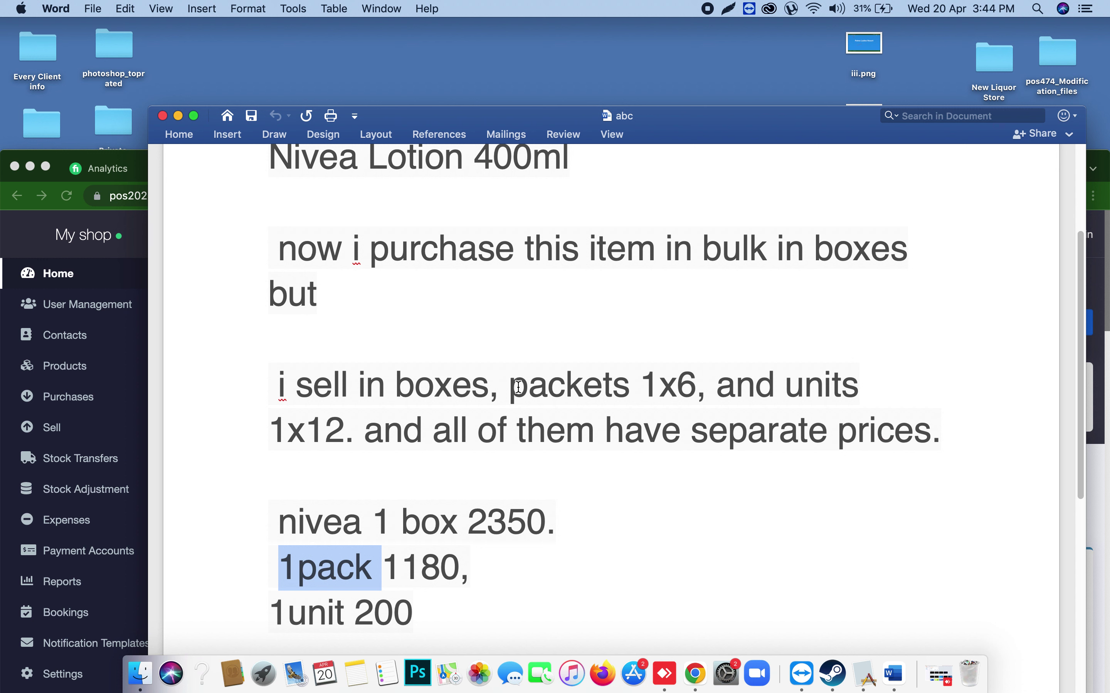
pyautogui.scroll(-5, 523, 429)
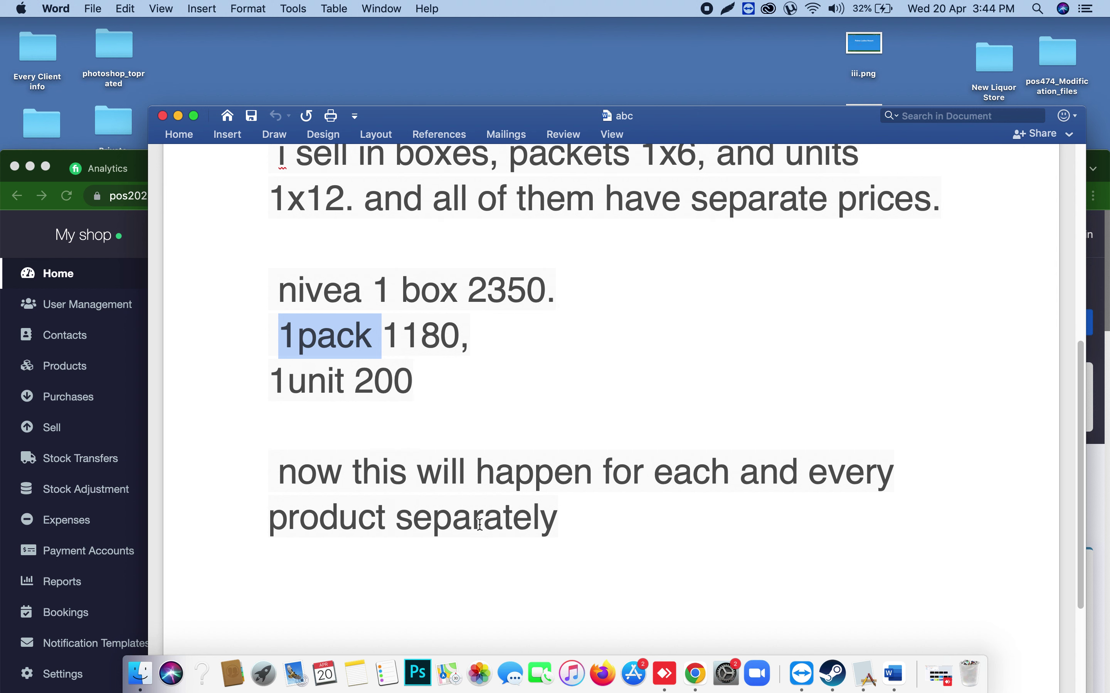
pyautogui.click(27, 221)
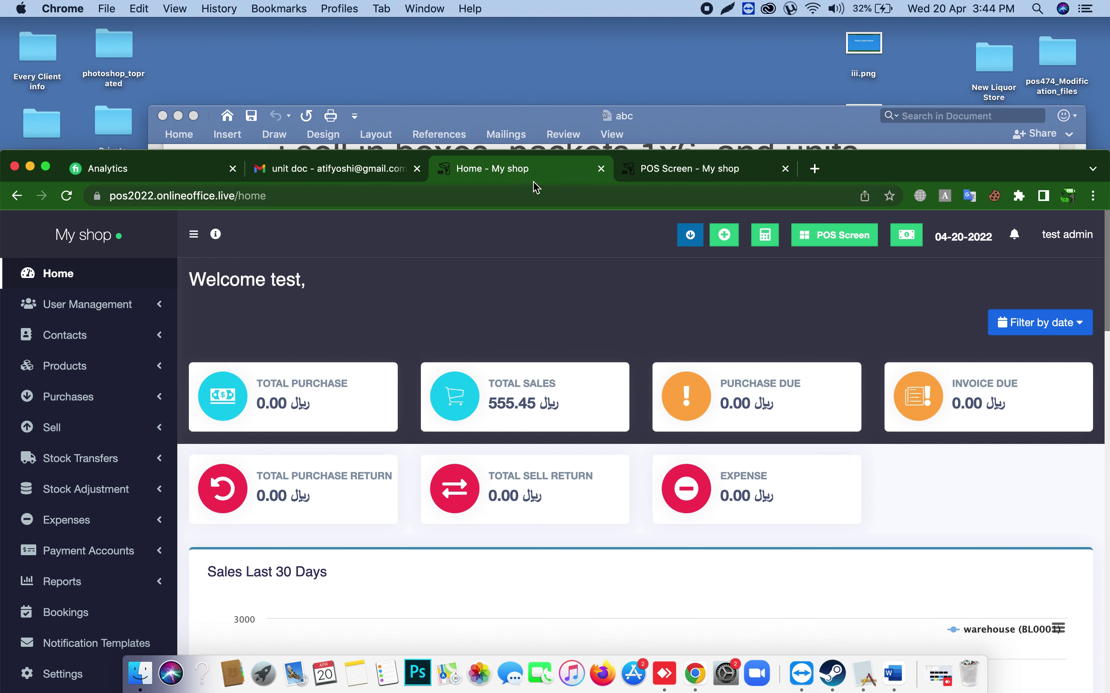
pyautogui.doubleClick(879, 168)
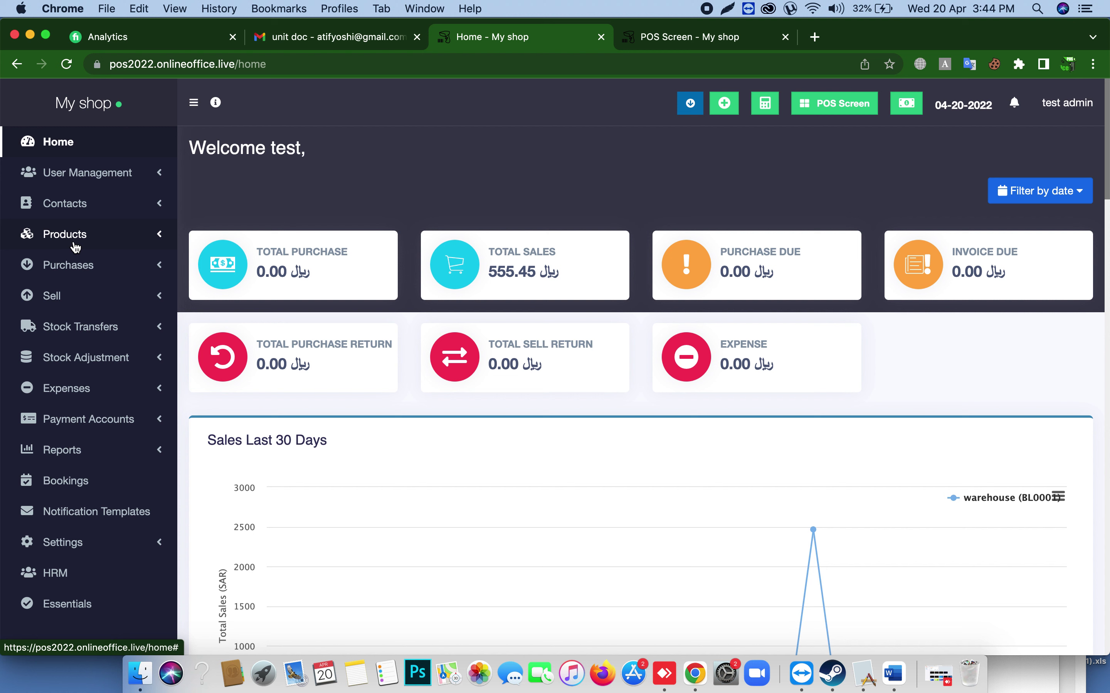
pyautogui.click(87, 246)
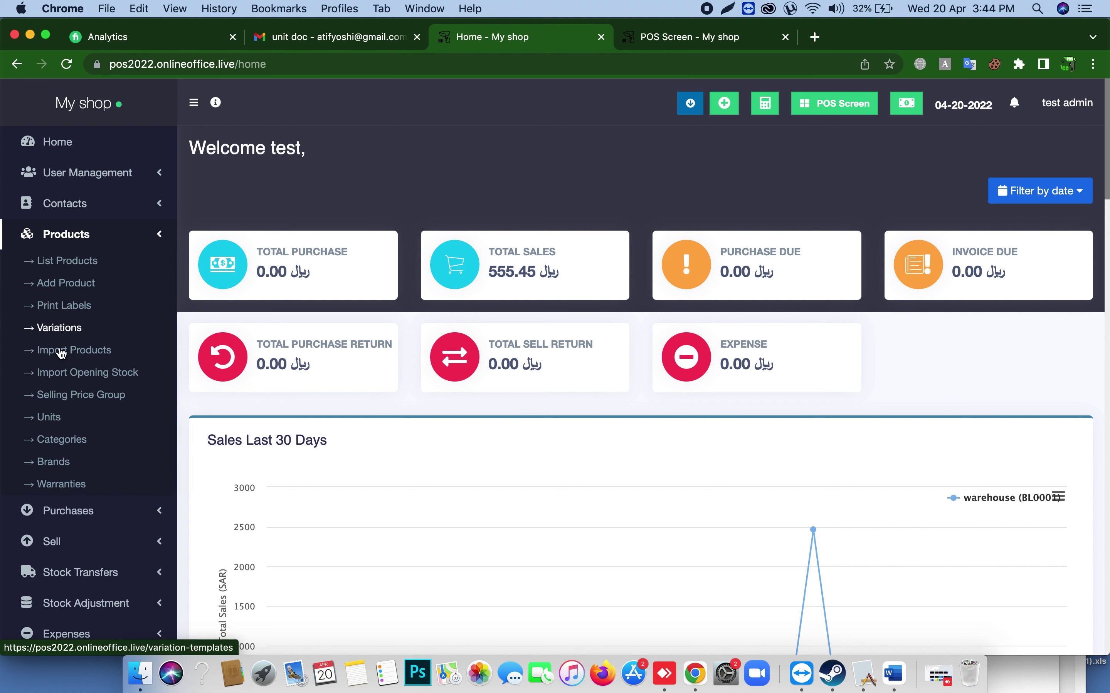
pyautogui.click(44, 417)
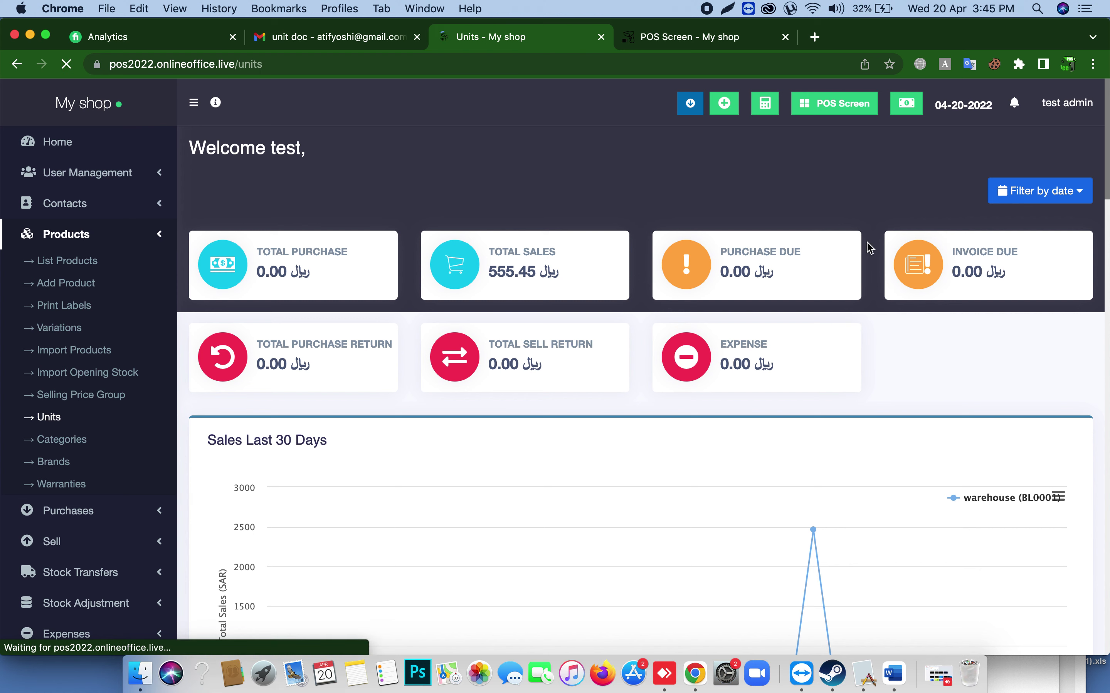
# - Add and save a base unit with name and short name "unit" and decimals not allowed
pyautogui.click(1051, 211)
pyautogui.click(389, 196)
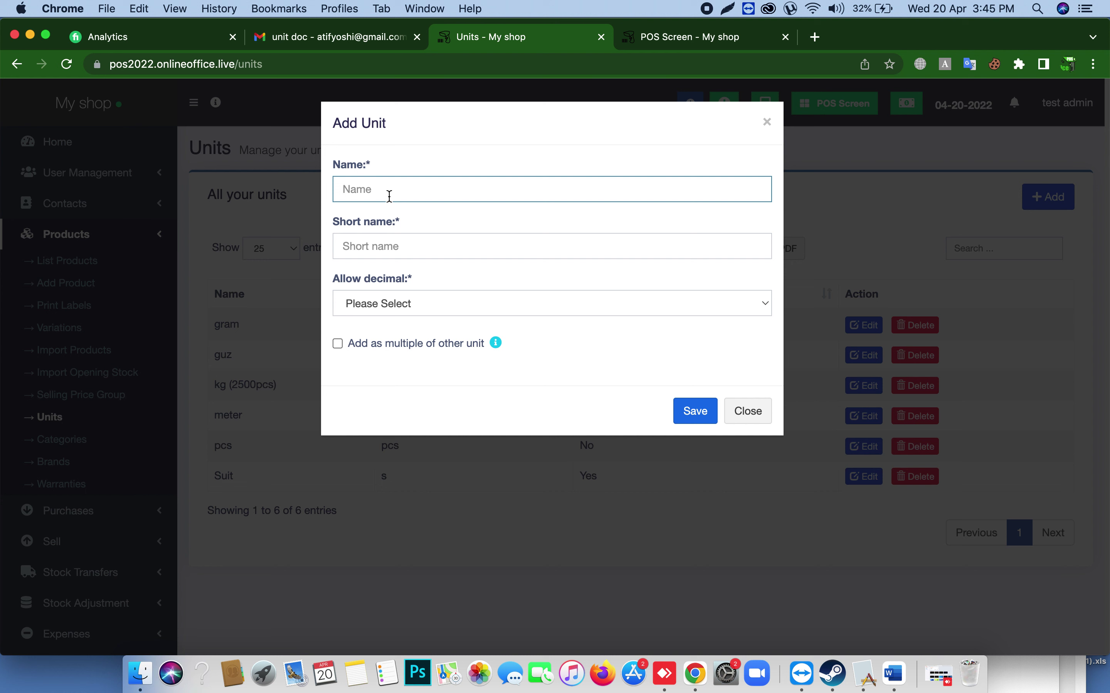
pyautogui.write('unit')
pyautogui.click(374, 245)
pyautogui.write('u')
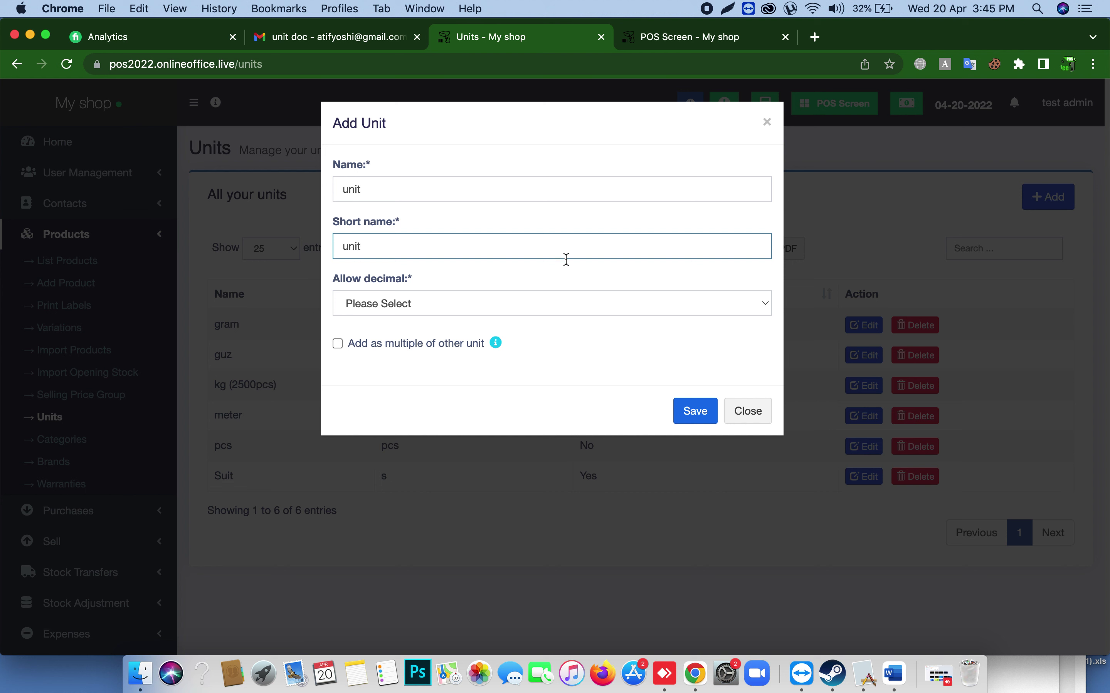
pyautogui.click(409, 306)
pyautogui.click(359, 330)
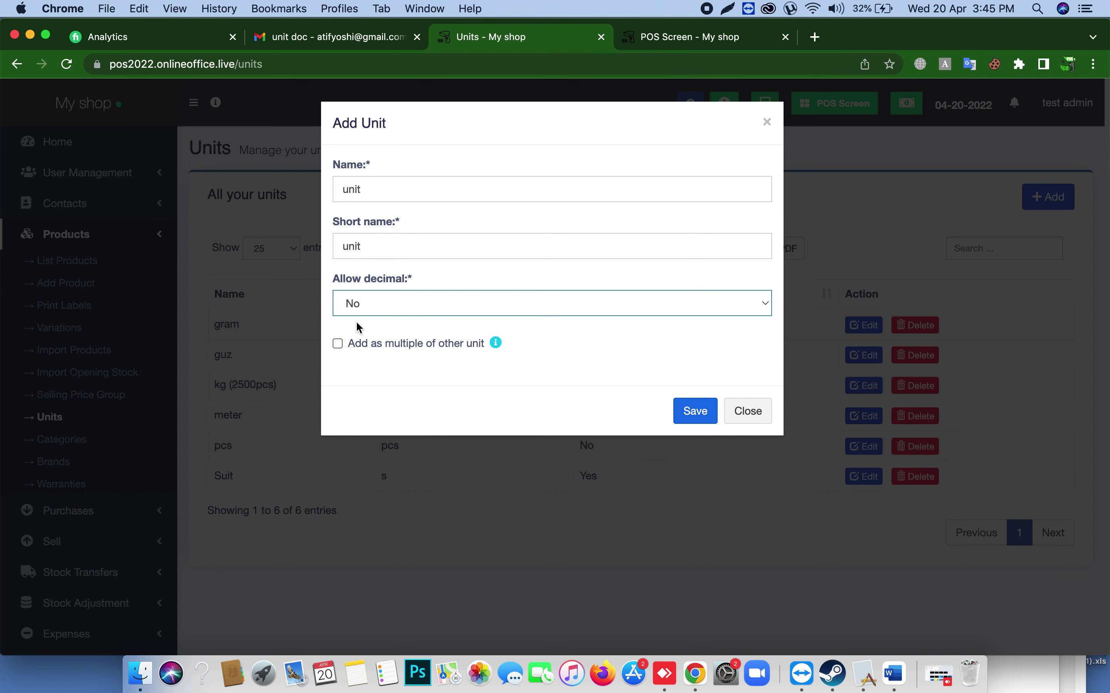
pyautogui.click(696, 424)
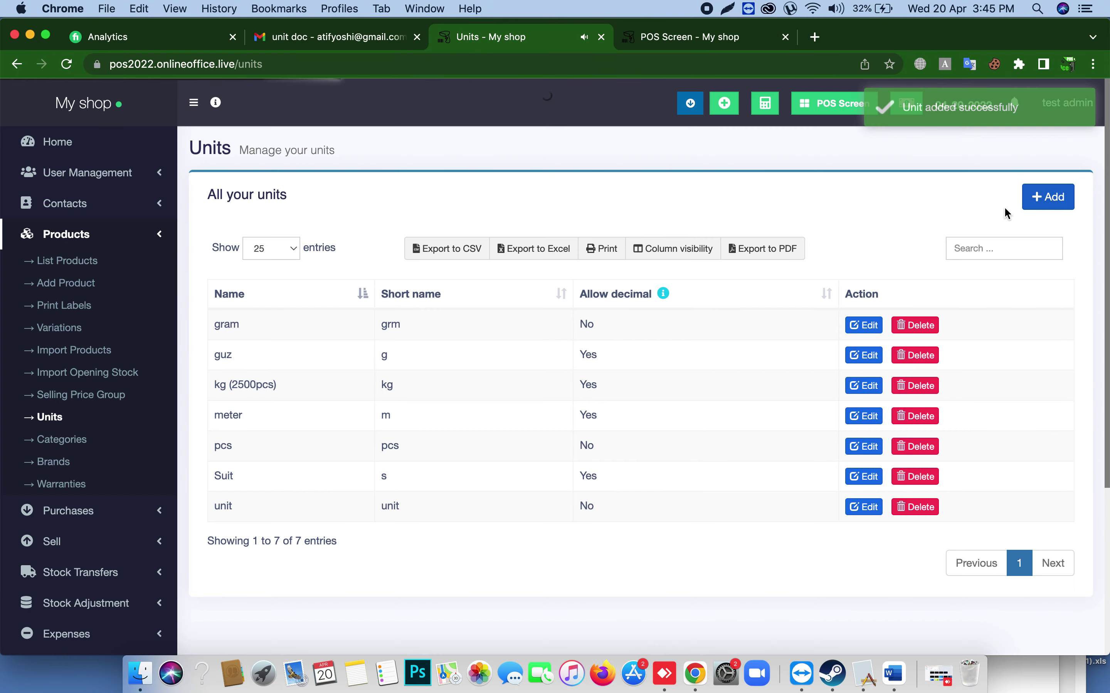
# - Start a new unit named "pck6unit" with short name "pck6uit" and decimals not allowed
pyautogui.click(1043, 197)
pyautogui.click(380, 192)
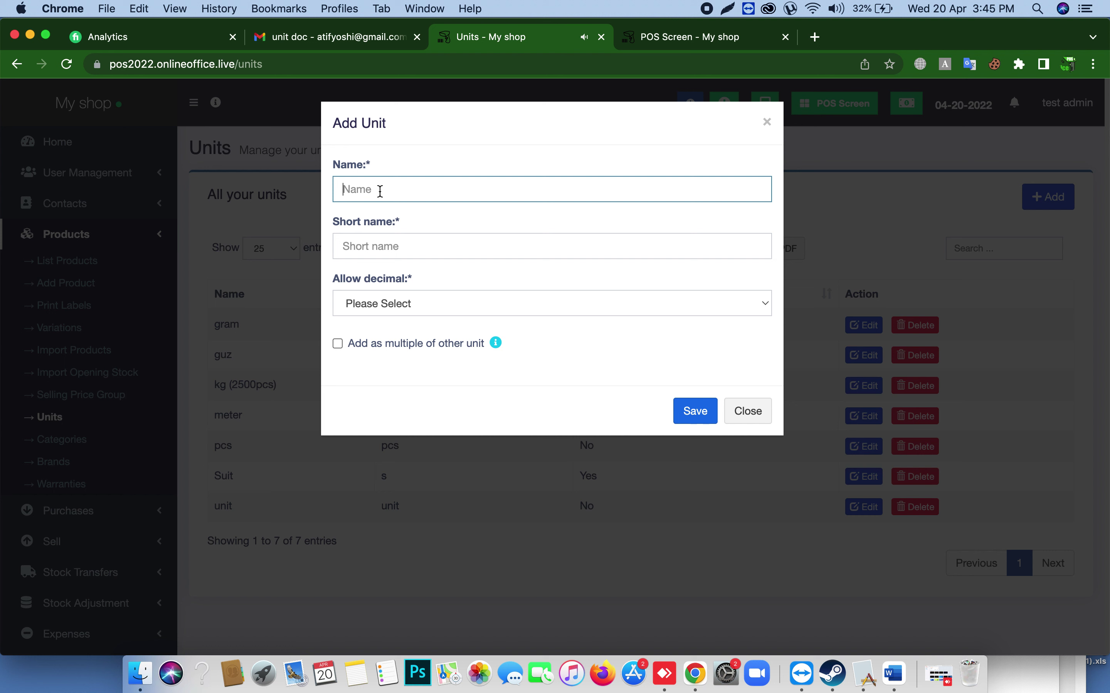
pyautogui.write('pac')
pyautogui.click(343, 246)
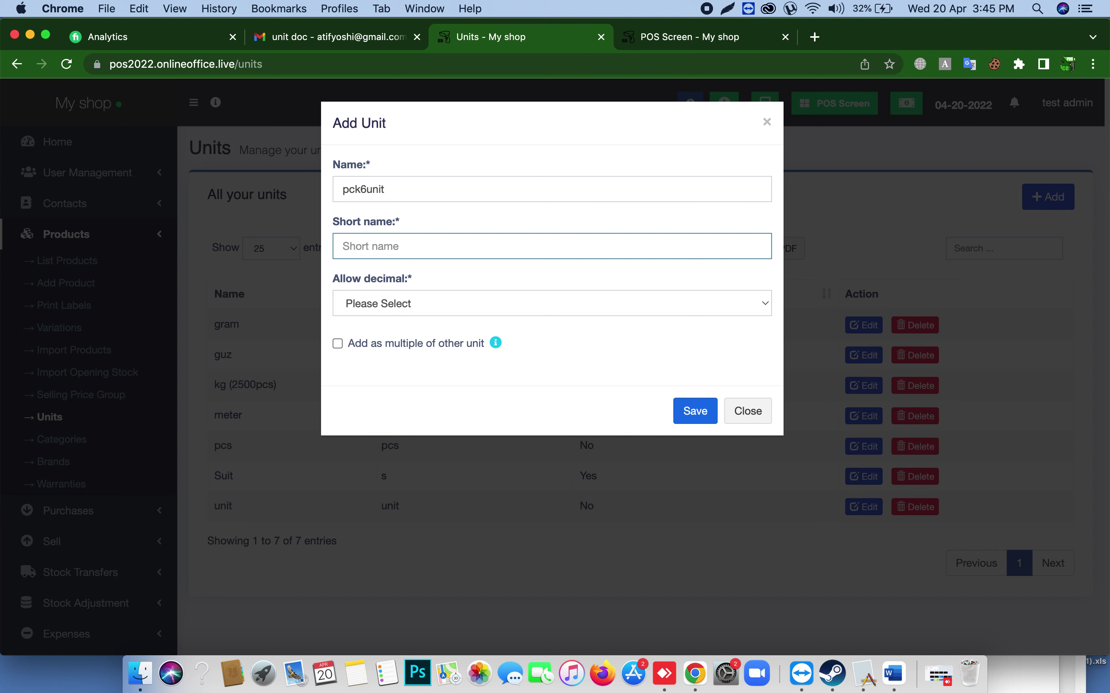
pyautogui.write('p')
pyautogui.click(372, 305)
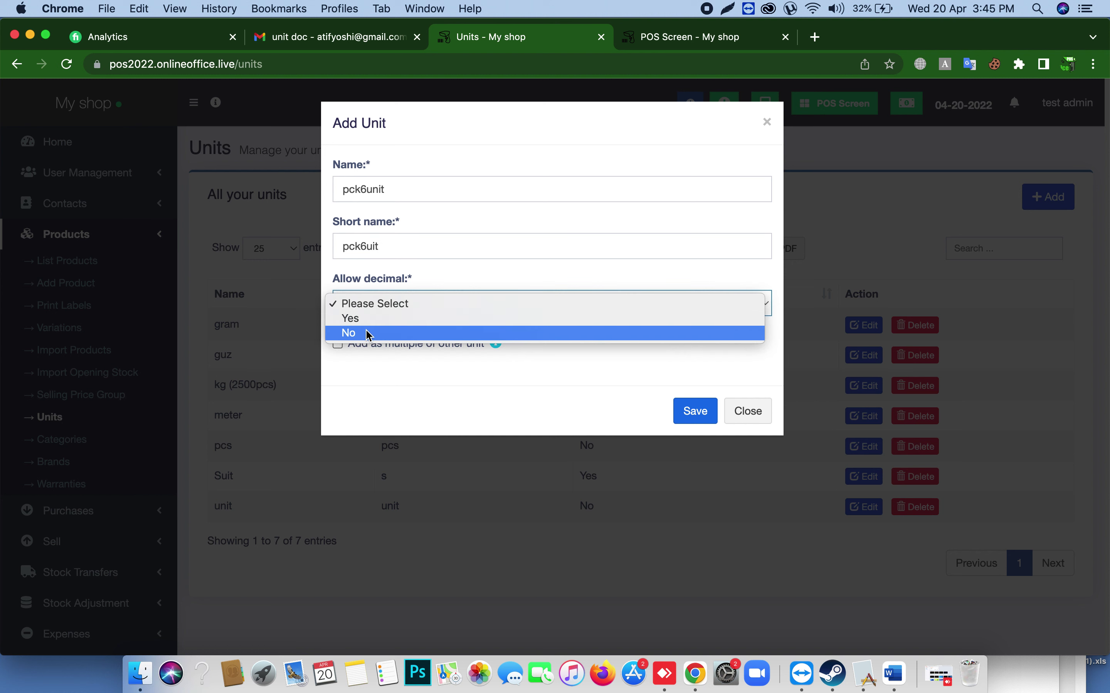
pyautogui.click(371, 333)
# - Define pck6unit as a multiple of 6 of the base unit "unit" and save it
pyautogui.click(338, 344)
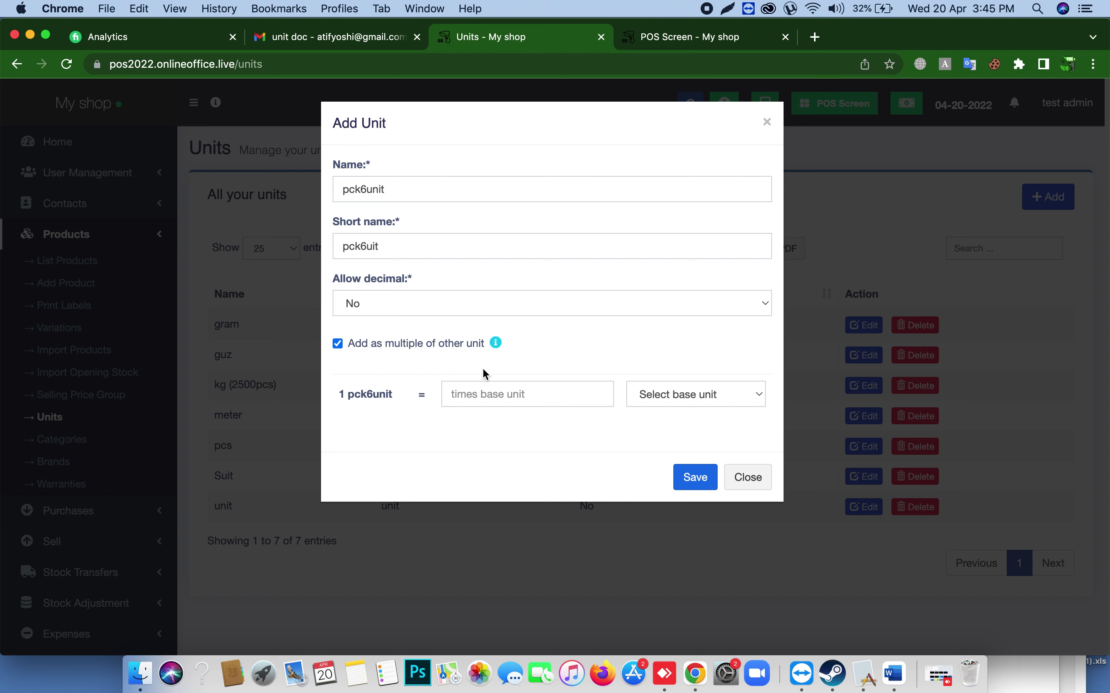
pyautogui.click(471, 395)
pyautogui.write('6')
pyautogui.click(658, 395)
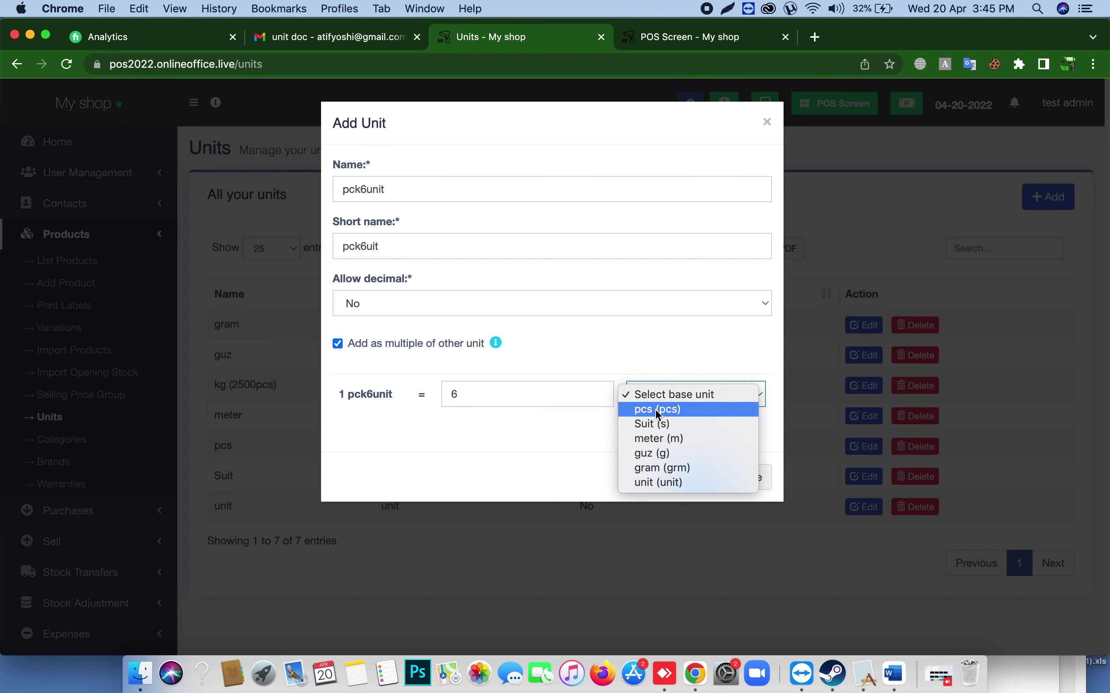
pyautogui.click(664, 484)
pyautogui.click(696, 479)
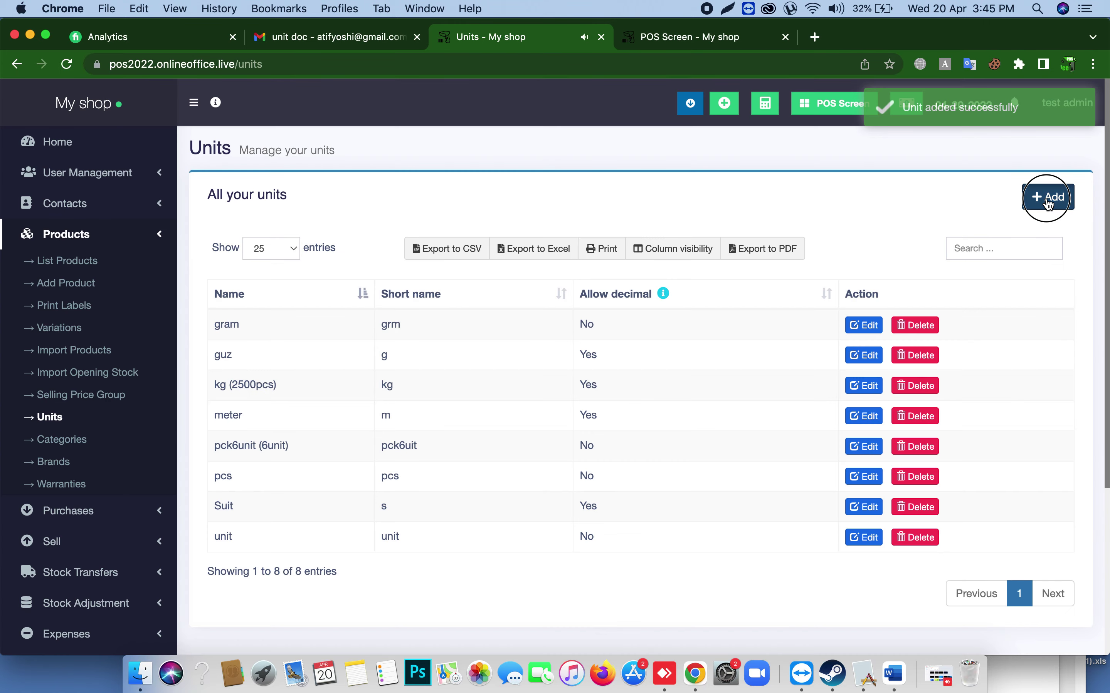
# - Start a new unit with name and short name "box12unit" and decimals not allowed
pyautogui.click(1048, 197)
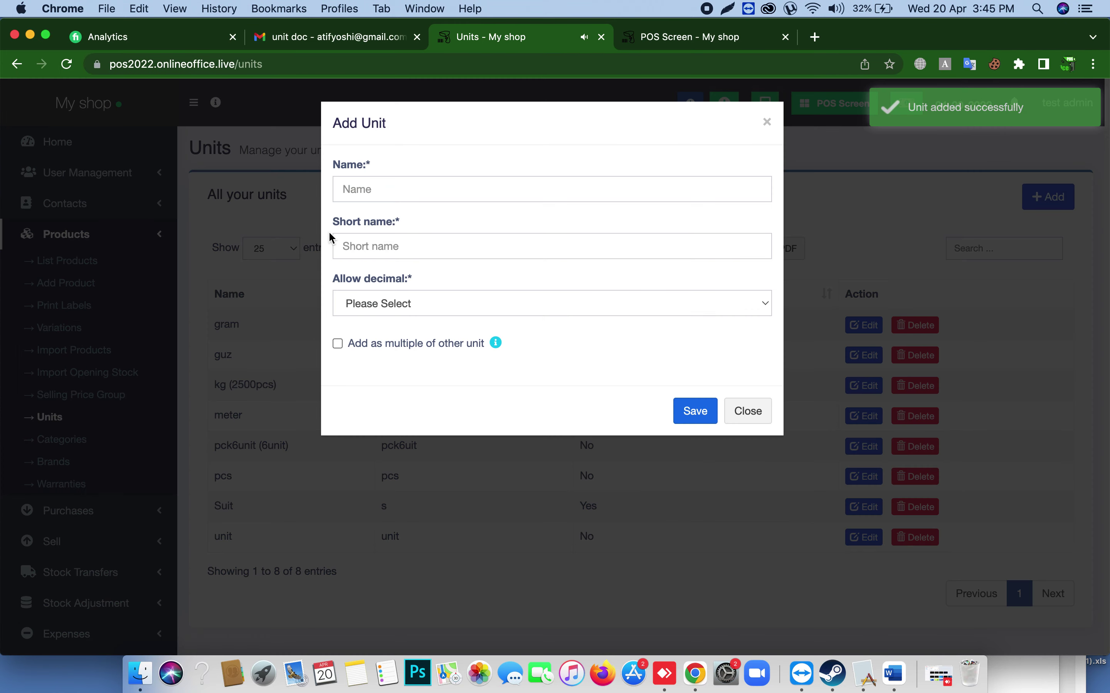
pyautogui.click(355, 188)
pyautogui.write('box12unit')
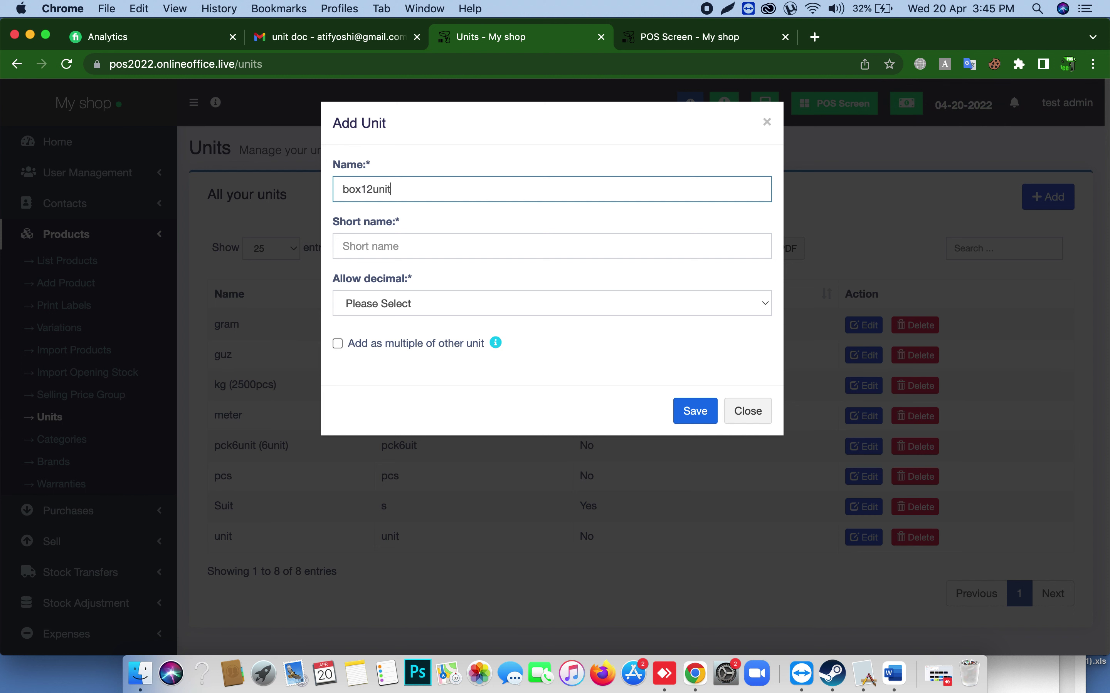
pyautogui.click(348, 246)
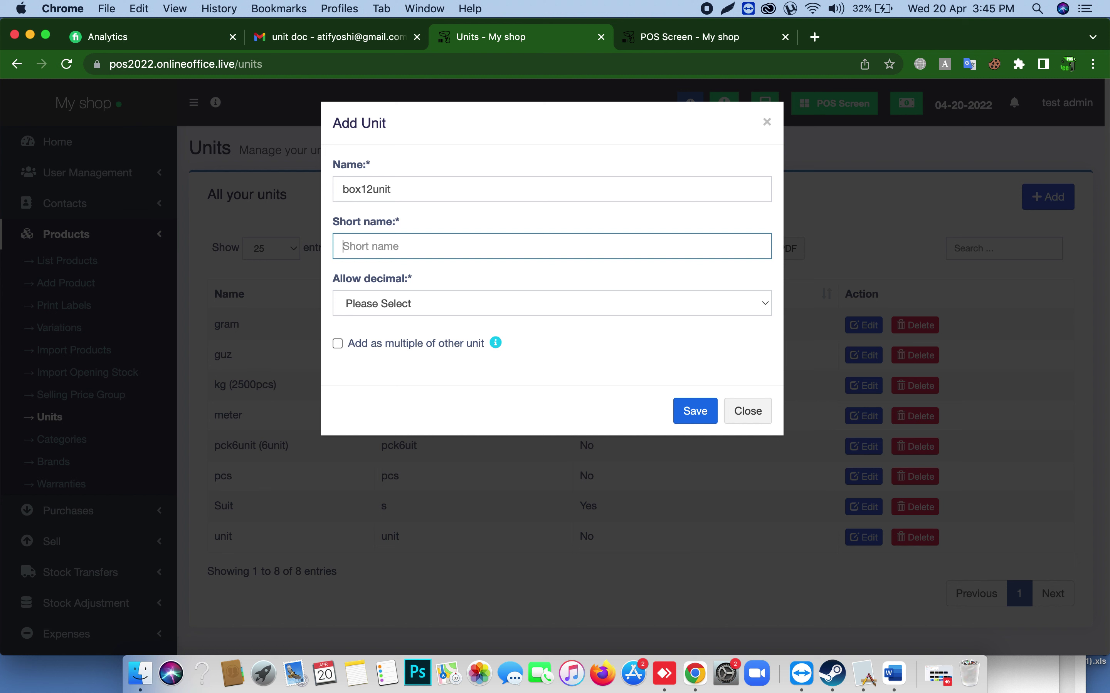
pyautogui.write('box12unit')
pyautogui.press('Tab')
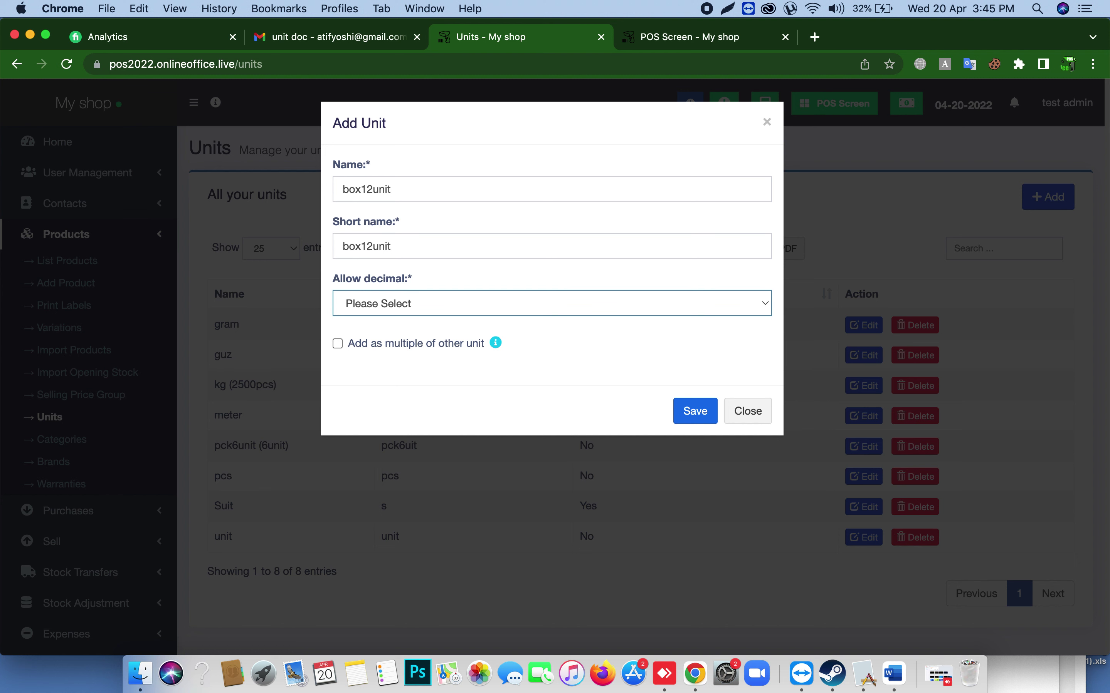
pyautogui.click(414, 312)
pyautogui.click(400, 328)
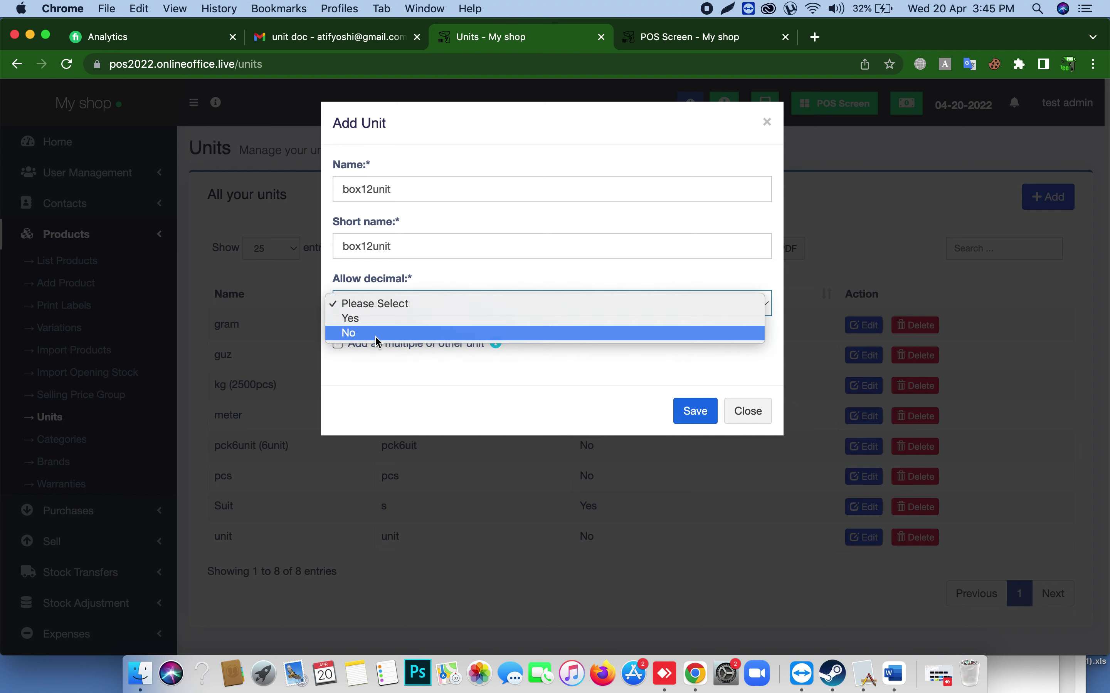
# - Define box12unit as a multiple of 12 of the base unit "unit" and save it
pyautogui.click(338, 345)
pyautogui.click(453, 393)
pyautogui.write('12')
pyautogui.click(641, 397)
pyautogui.click(668, 482)
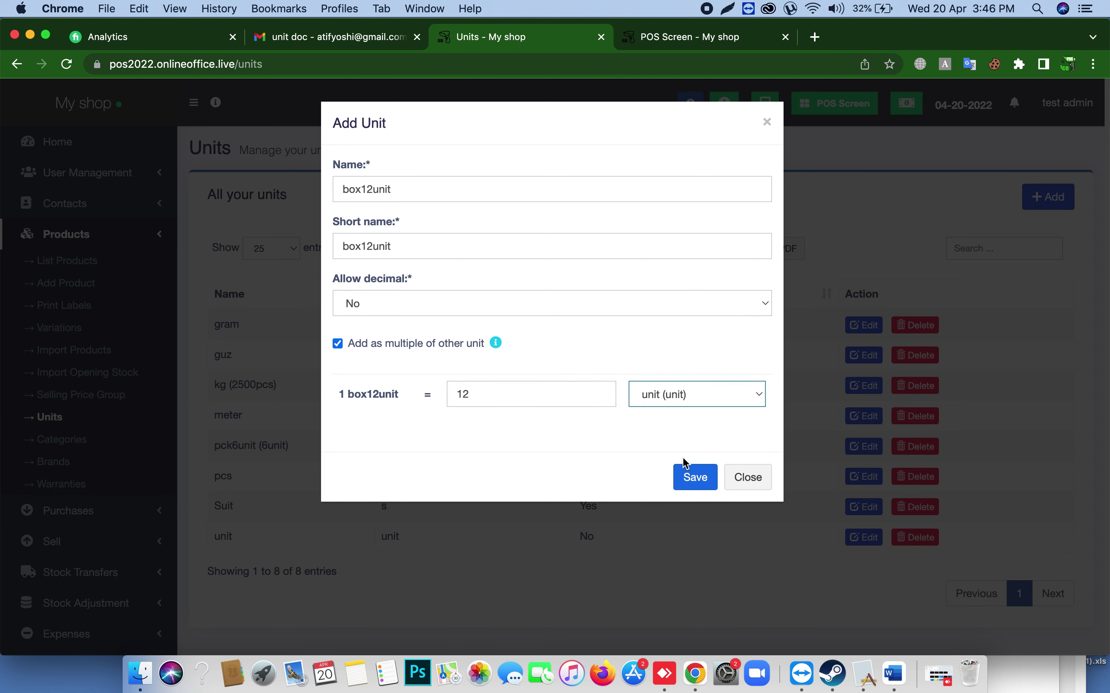
pyautogui.click(697, 478)
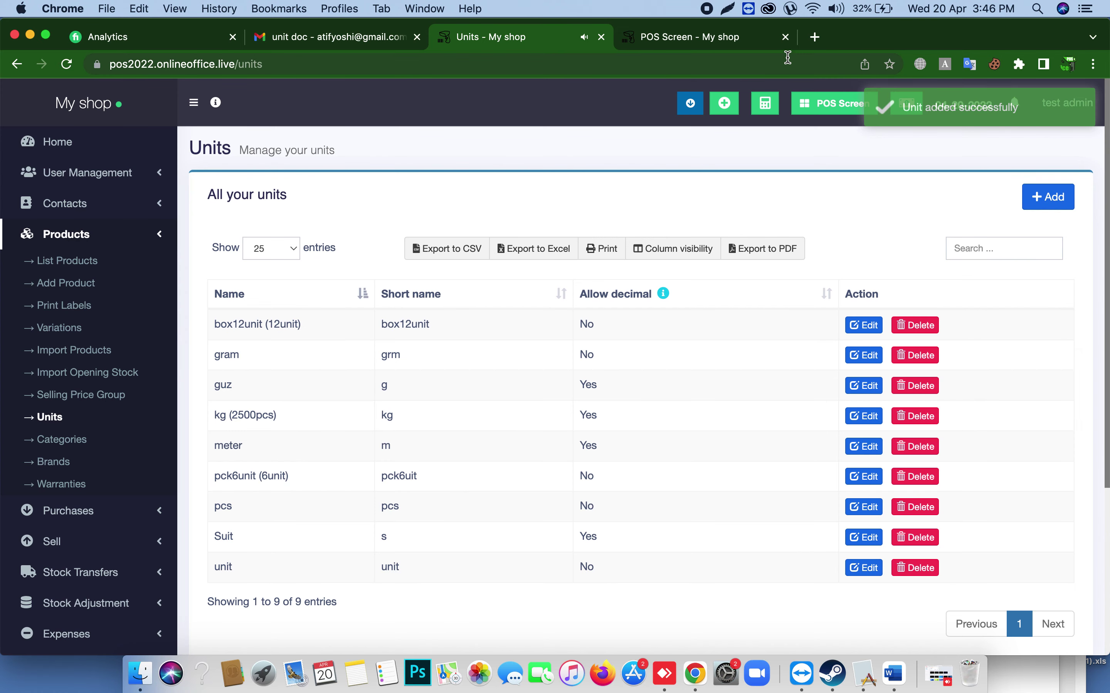
# - Reload the POS Screen page and start a new product named "Lotion 400ml"
pyautogui.click(729, 48)
pyautogui.click(66, 63)
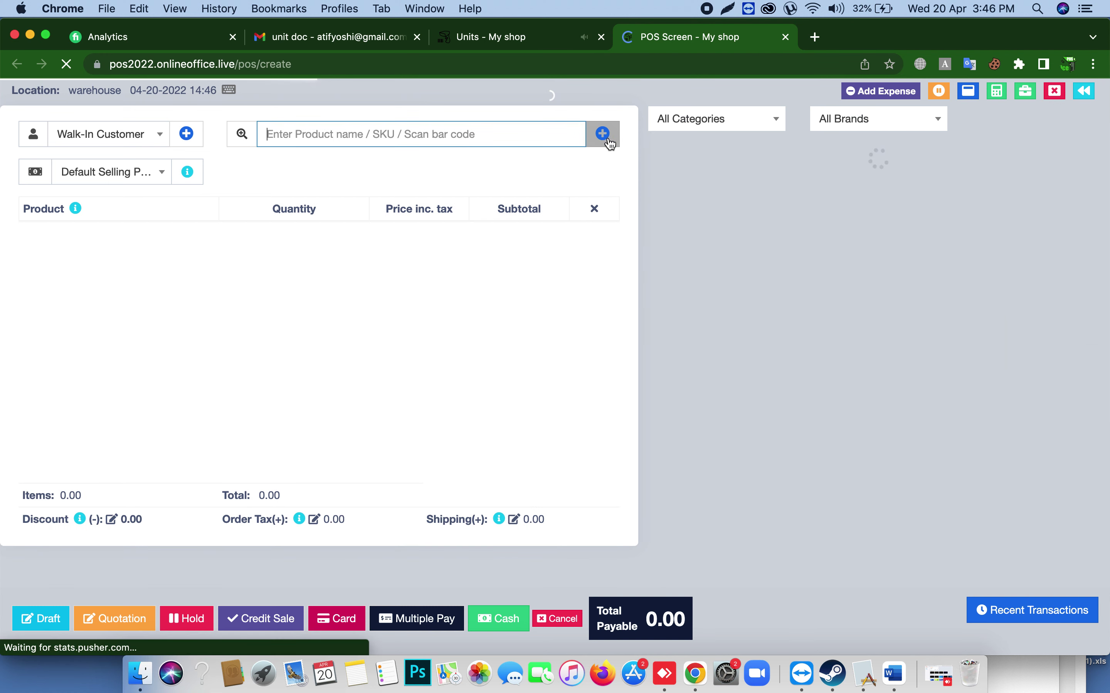
pyautogui.click(537, 50)
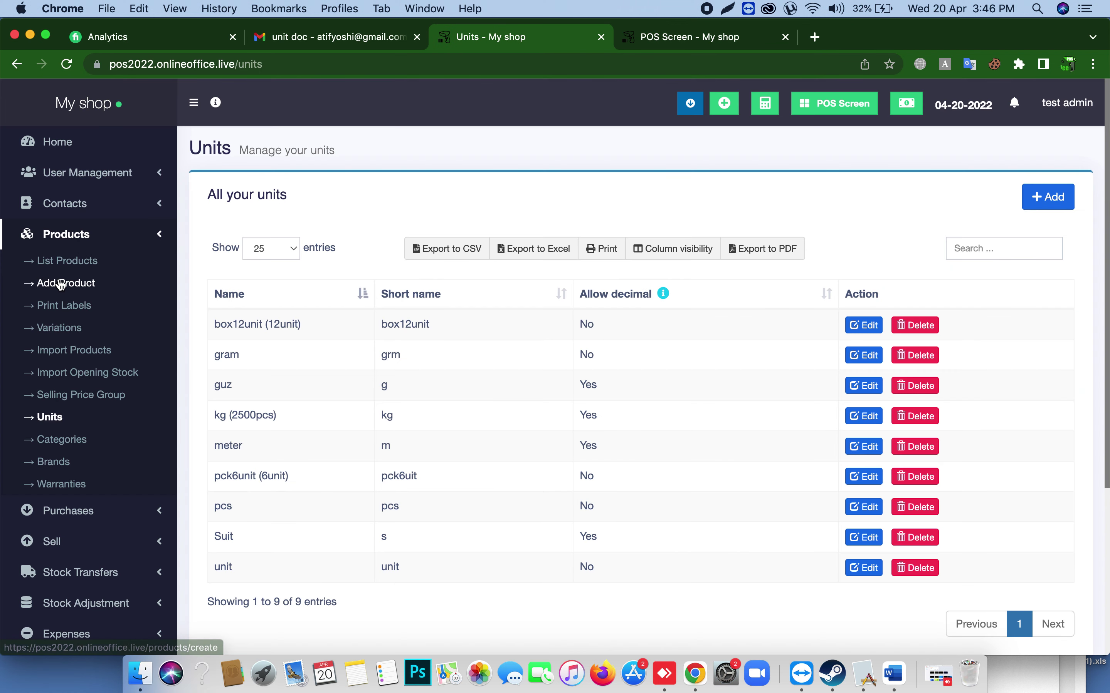
pyautogui.click(714, 37)
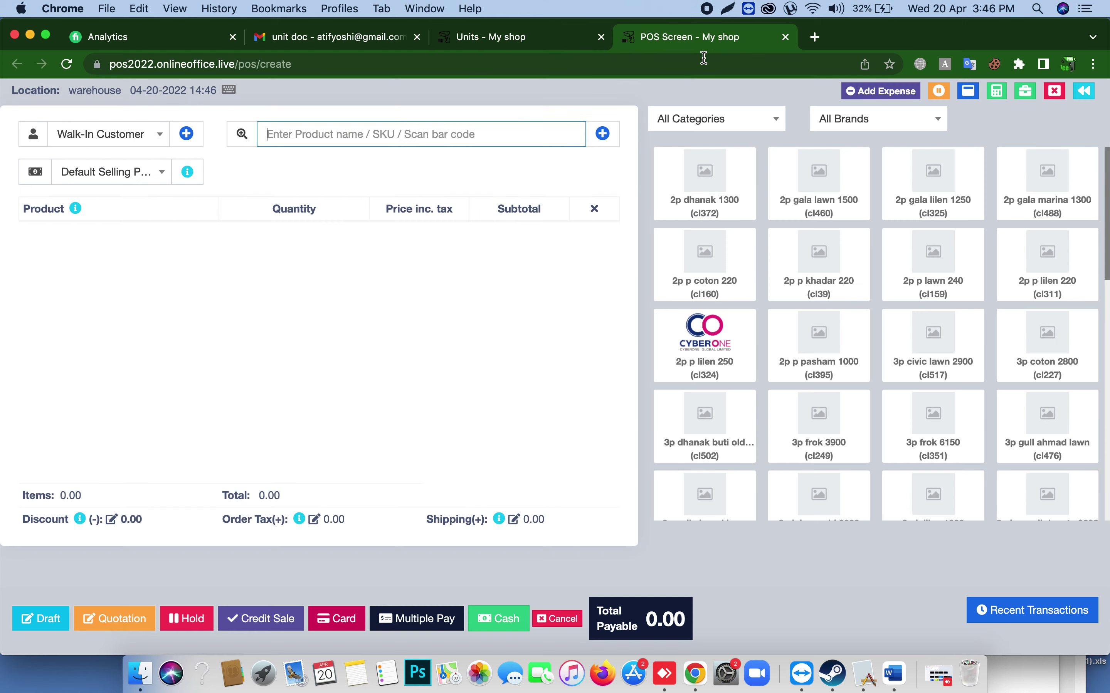
pyautogui.click(603, 134)
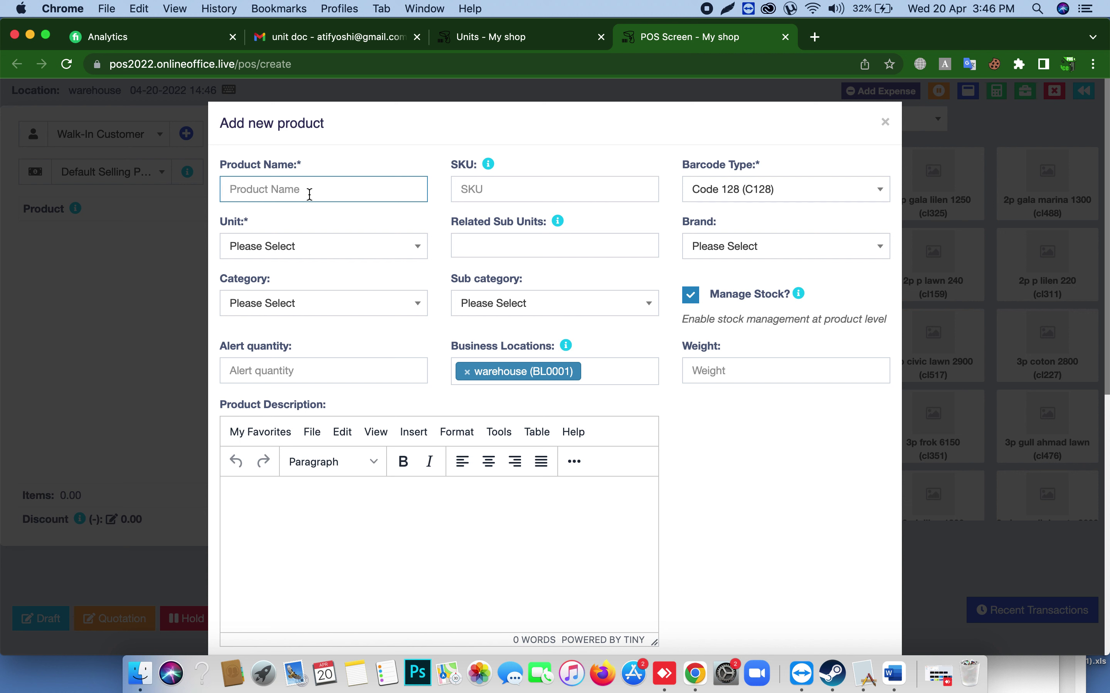
pyautogui.write('Lotion')
pyautogui.write('400ml')
# - Check the item name in the Word document abc and change the new product's name to "Nivea Lotion 400ml"
pyautogui.click(895, 675)
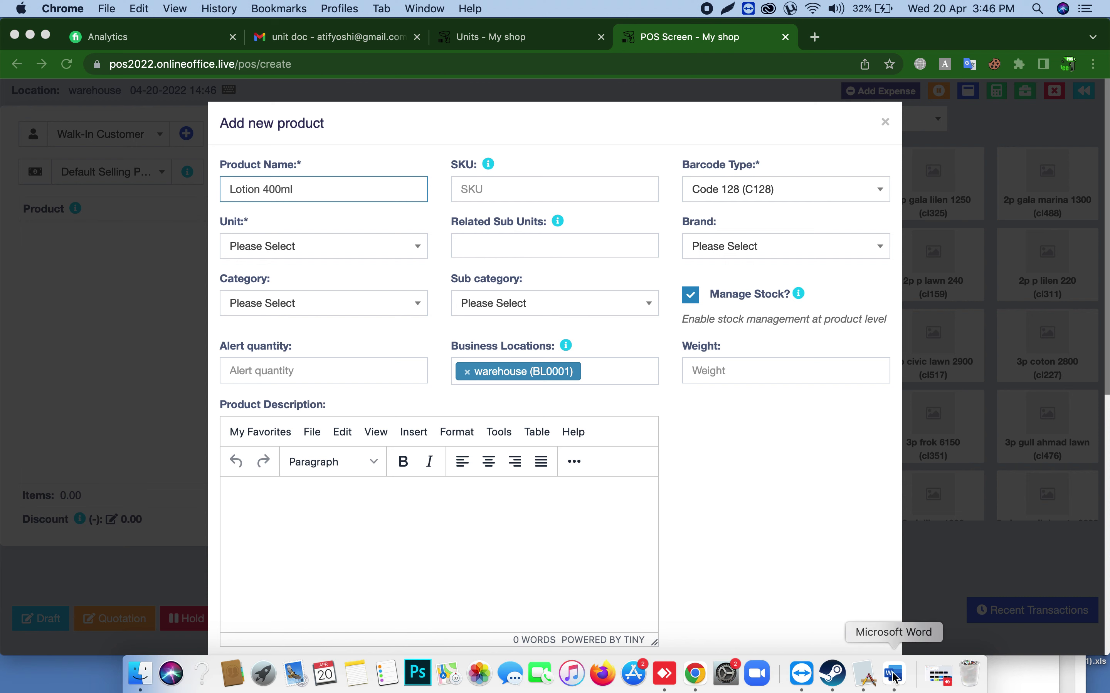
pyautogui.scroll(-1, 555, 441)
pyautogui.scroll(2, 555, 439)
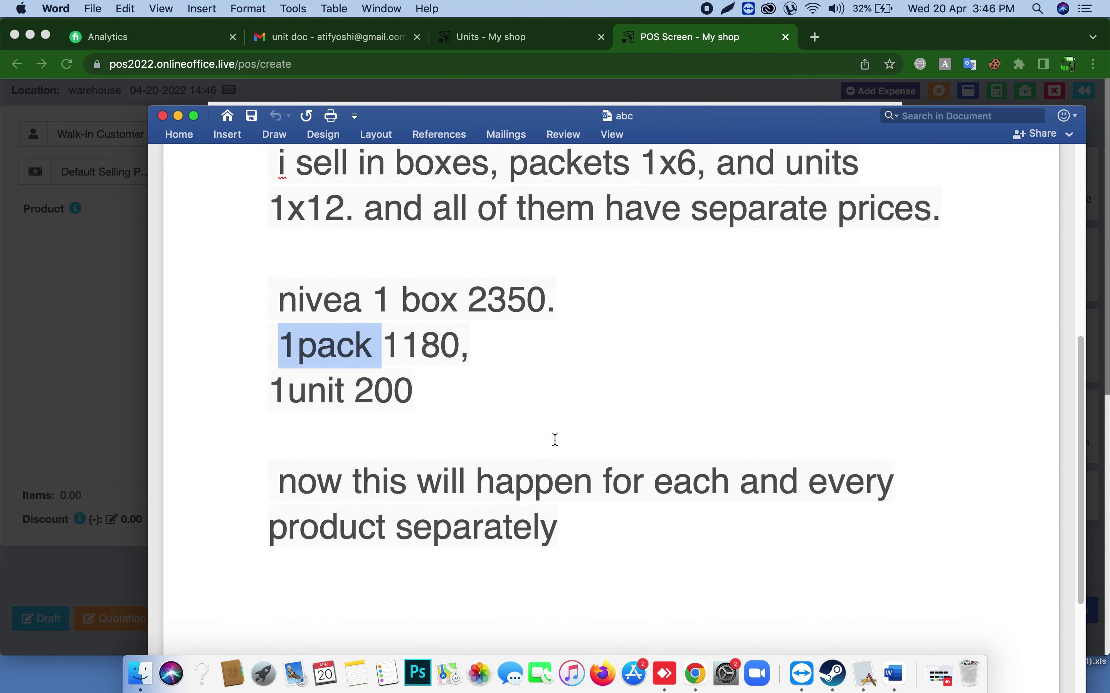
pyautogui.scroll(10, 555, 439)
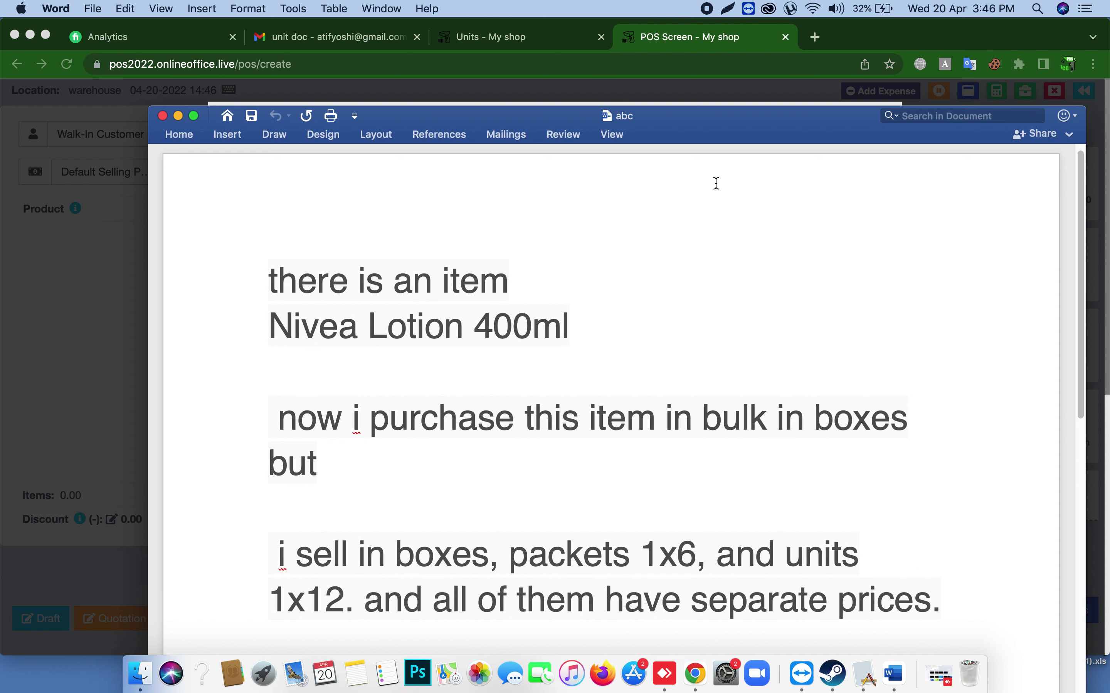
pyautogui.click(179, 116)
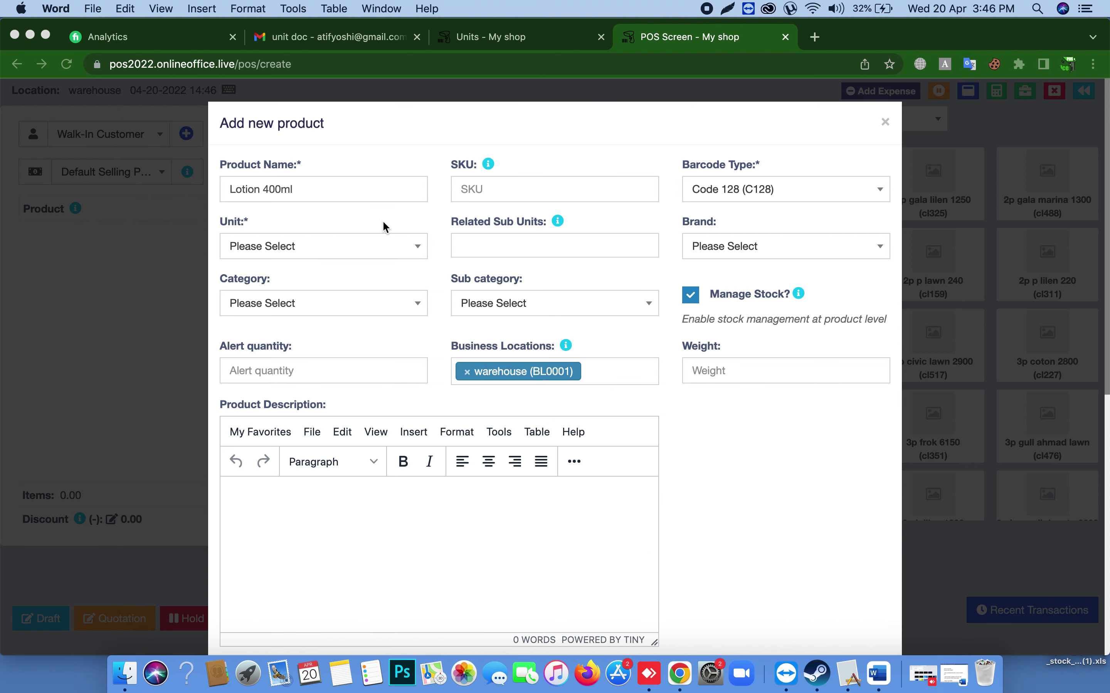
pyautogui.tripleClick(247, 190)
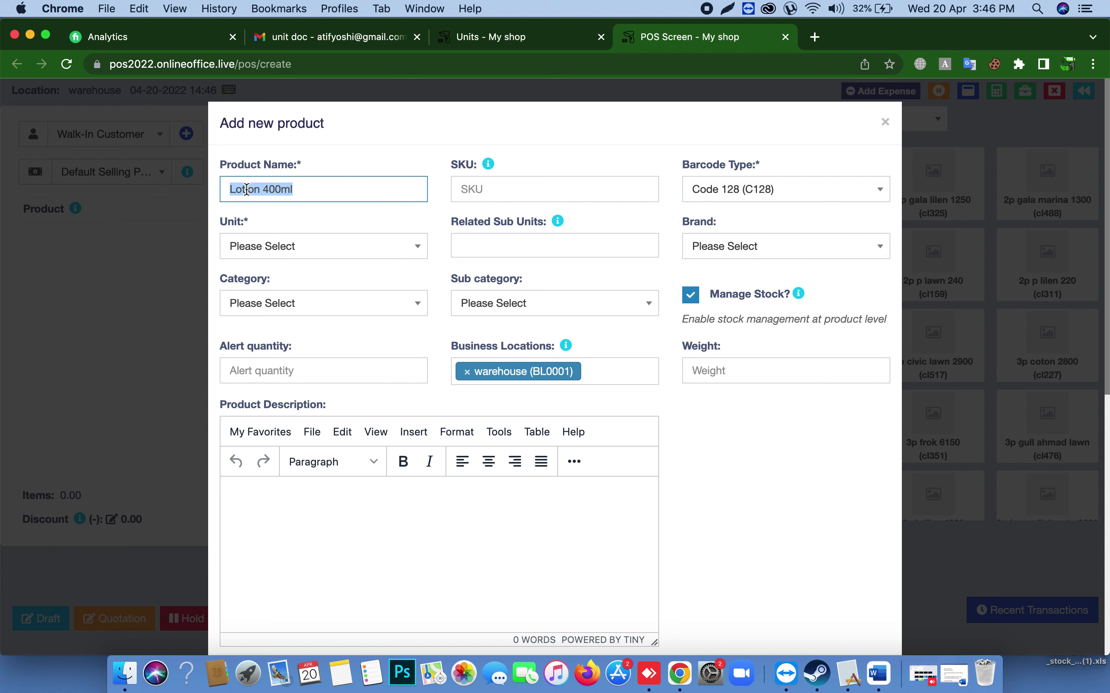
pyautogui.press('Left')
pyautogui.write('Nivea')
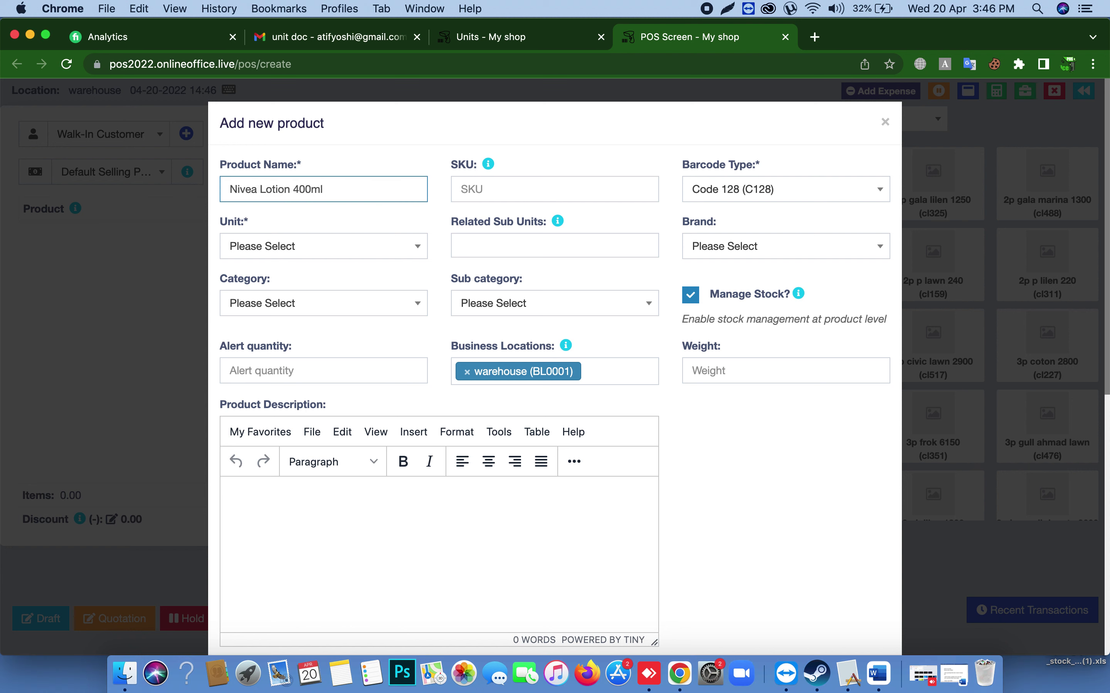
# - Set the new product's unit to unit (unit) and its SKU to 88888
pyautogui.click(291, 250)
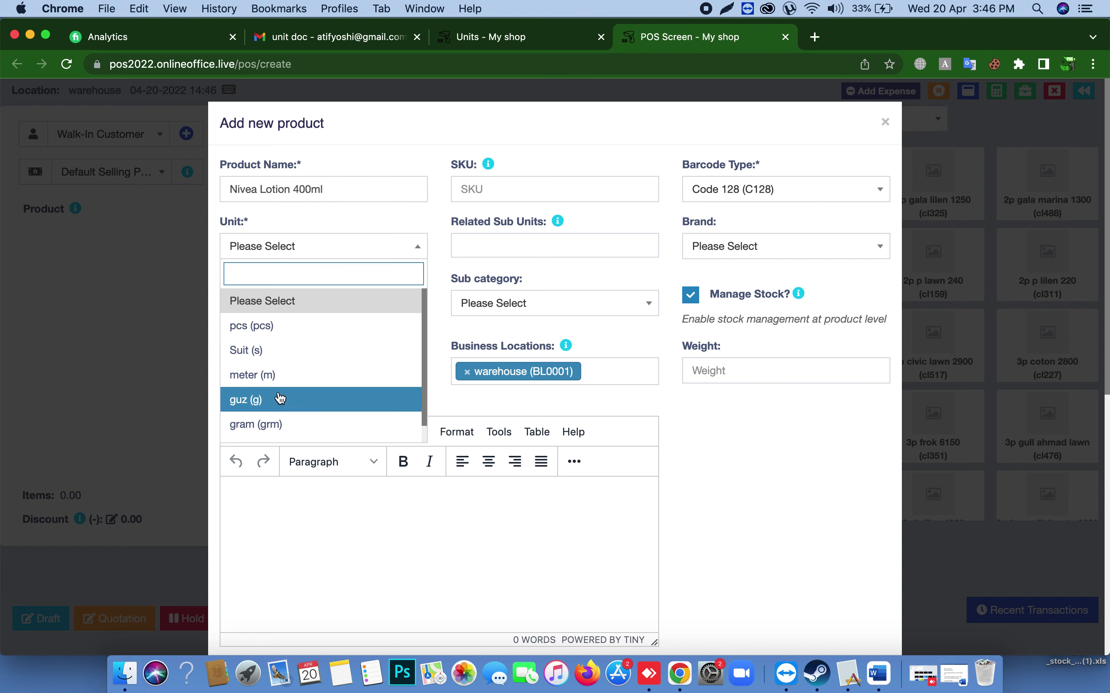
pyautogui.scroll(-1, 287, 394)
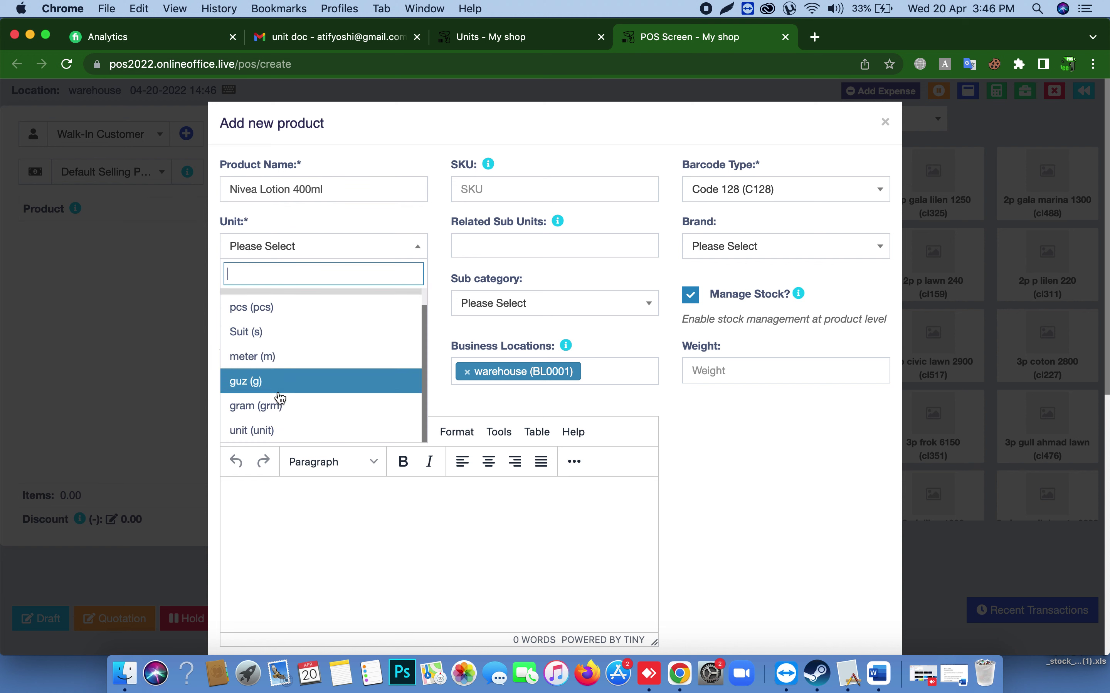
pyautogui.click(284, 434)
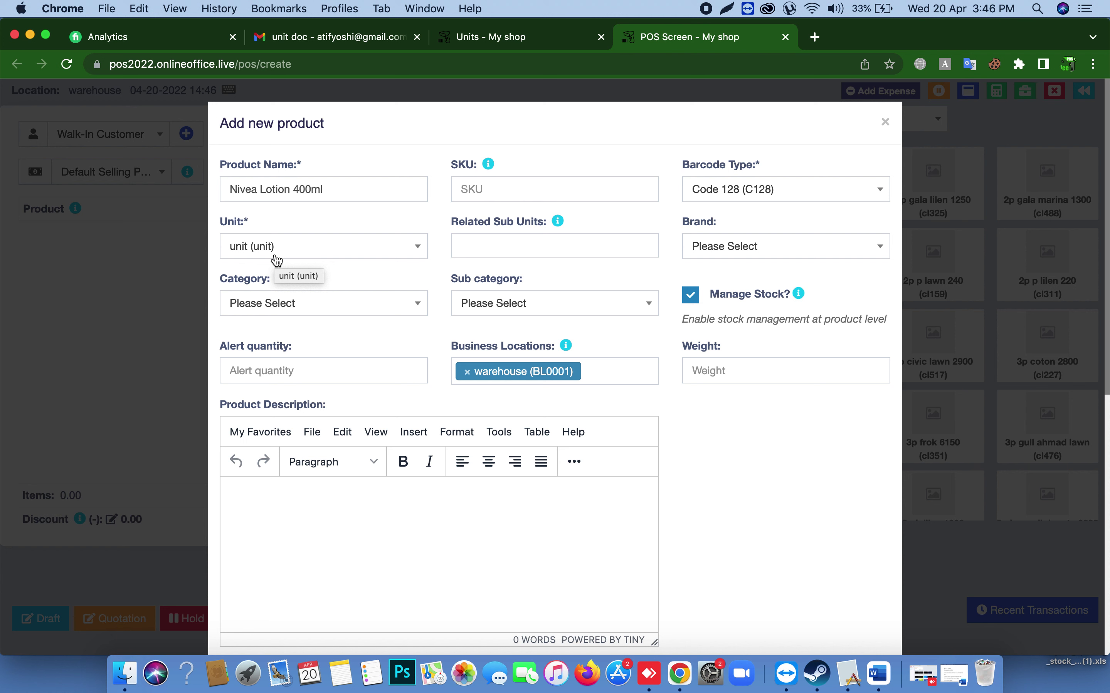
pyautogui.click(494, 186)
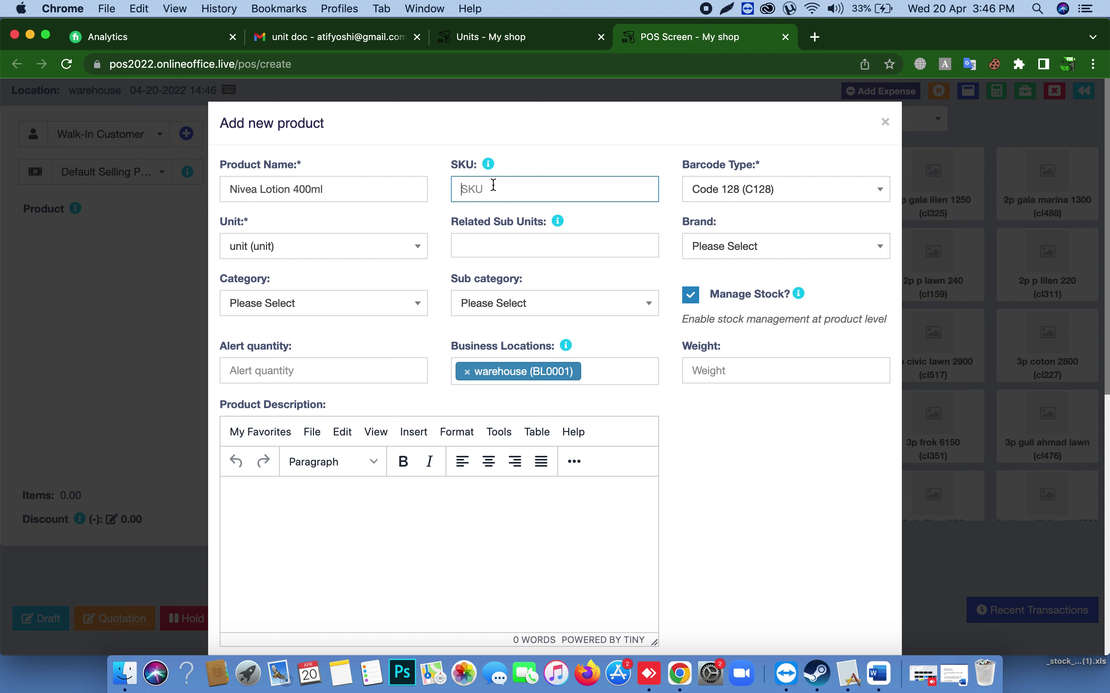
pyautogui.write('88888')
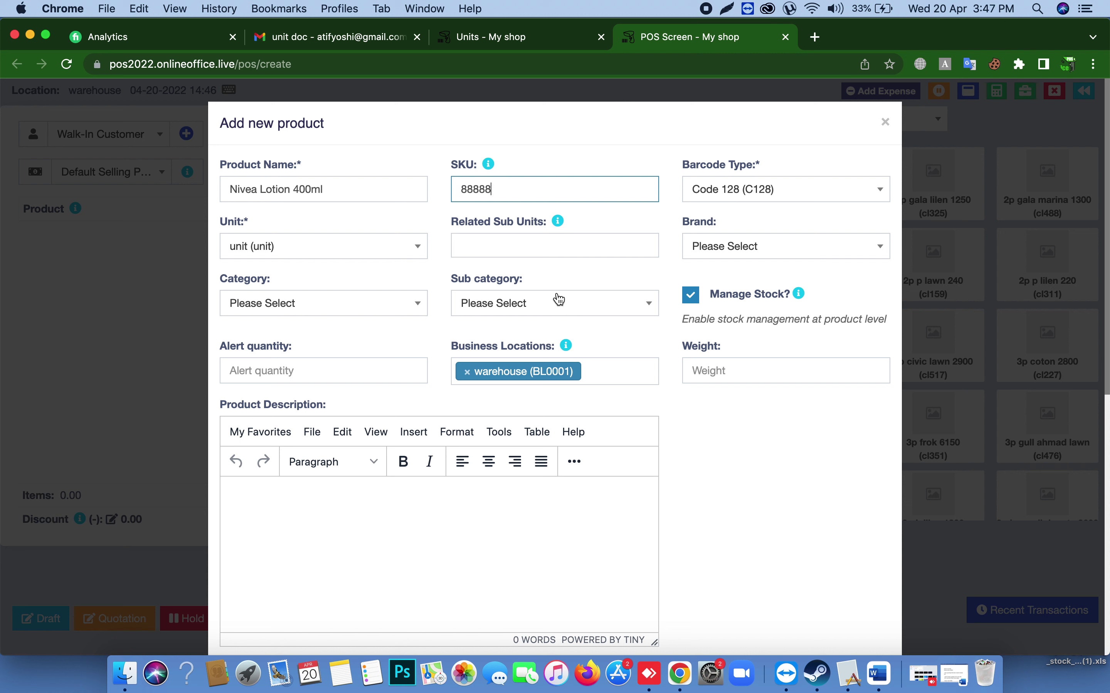
# - Assign the product to category cl and set its alert quantity to 2
pyautogui.click(250, 311)
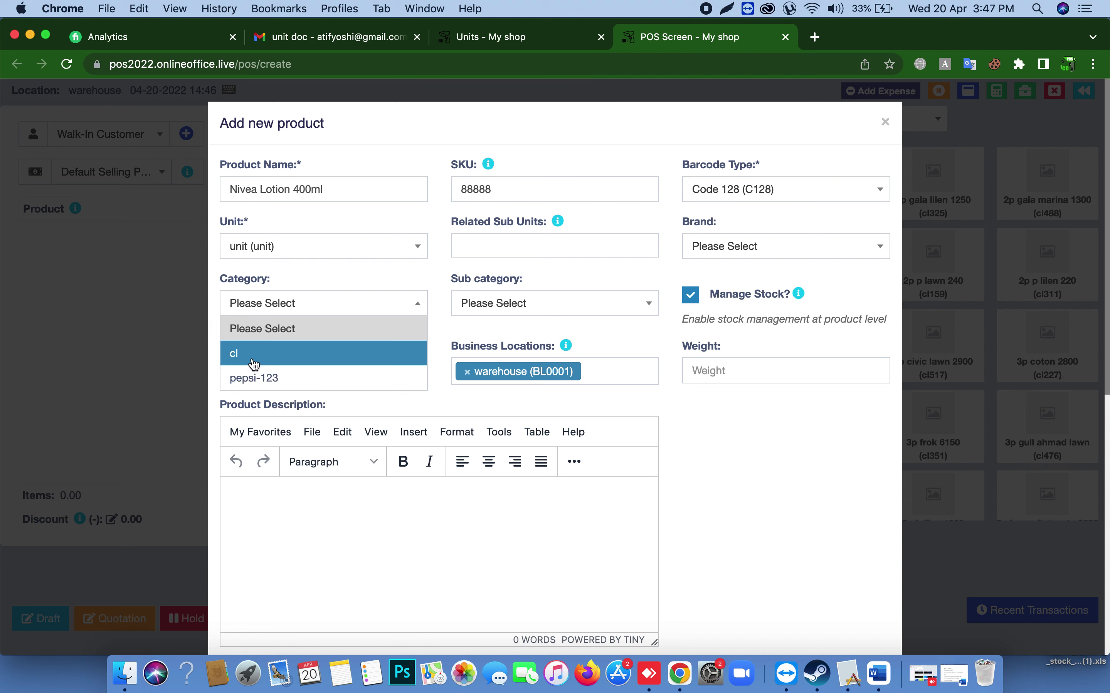
pyautogui.click(256, 355)
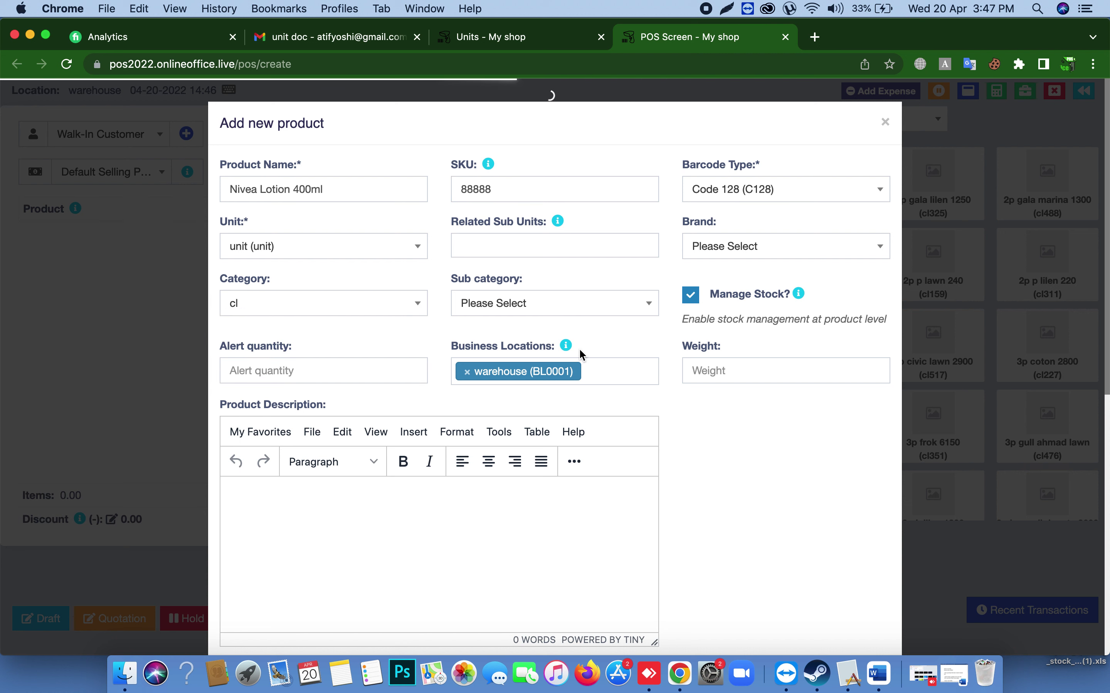
pyautogui.click(284, 371)
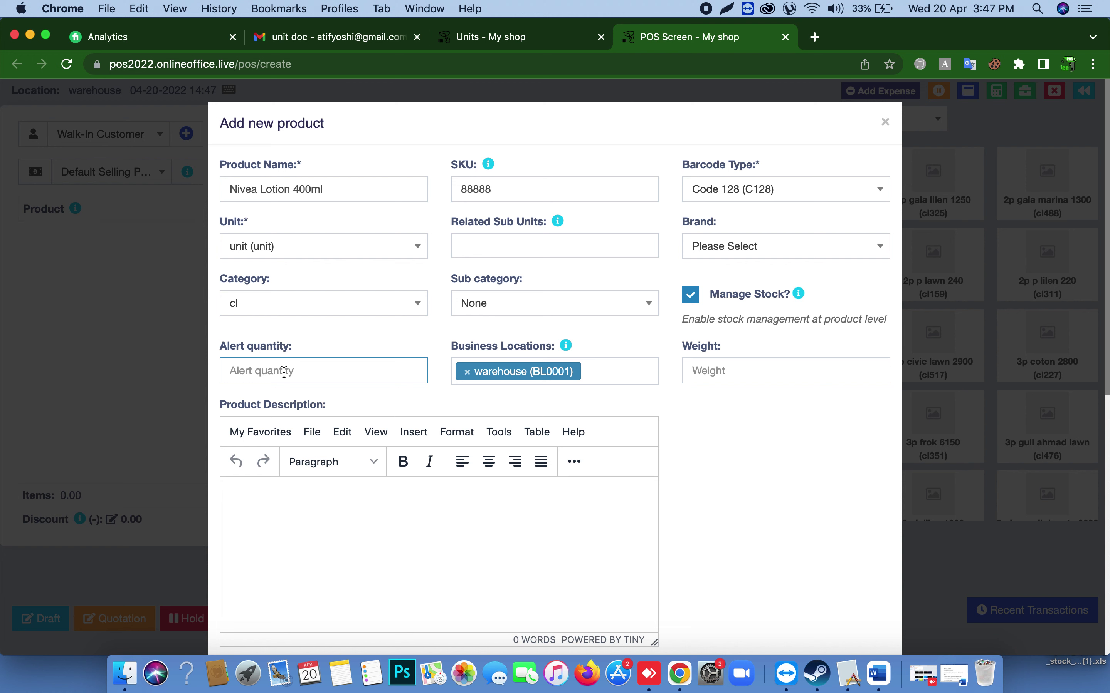
pyautogui.write('2')
pyautogui.click(782, 415)
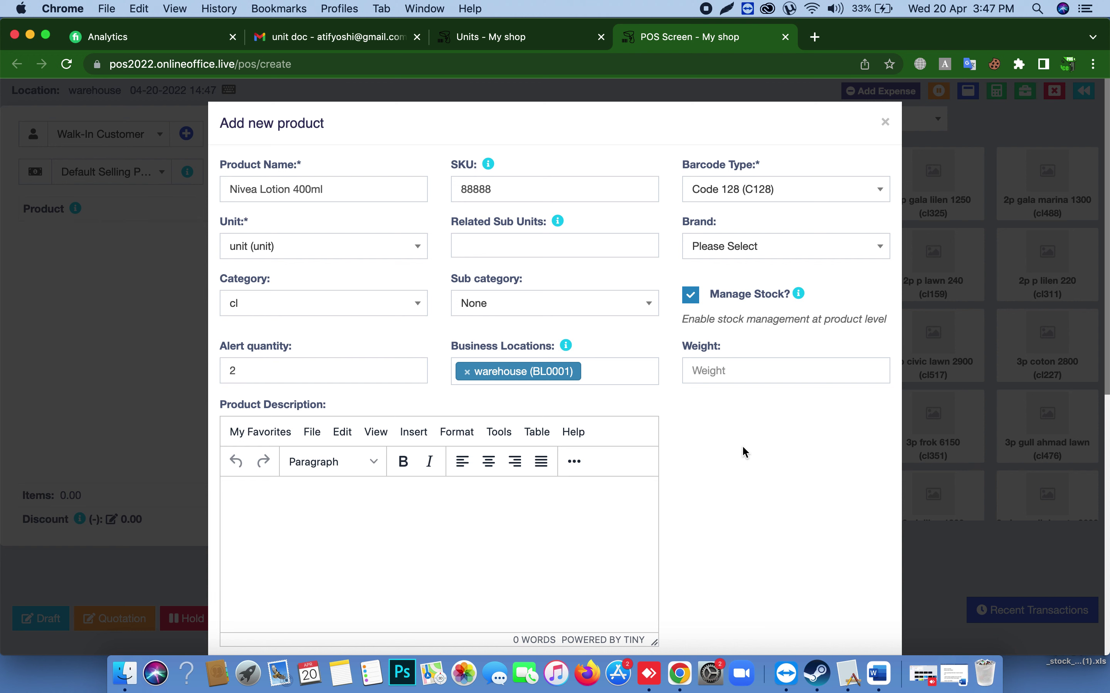
pyautogui.scroll(-10, 678, 471)
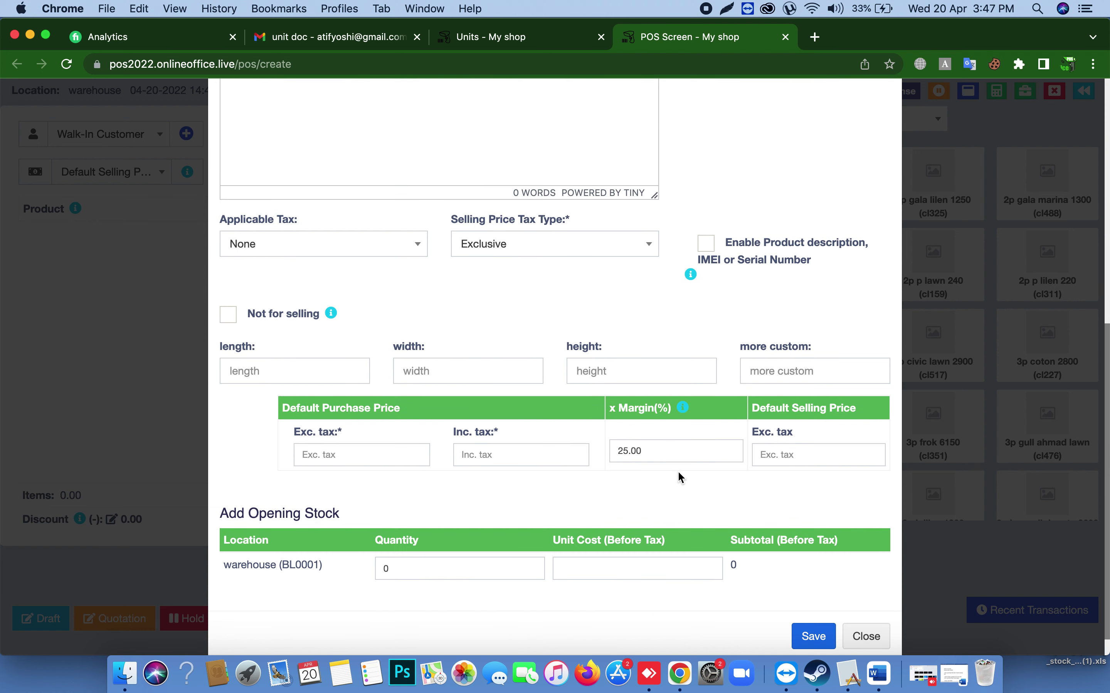
pyautogui.click(280, 225)
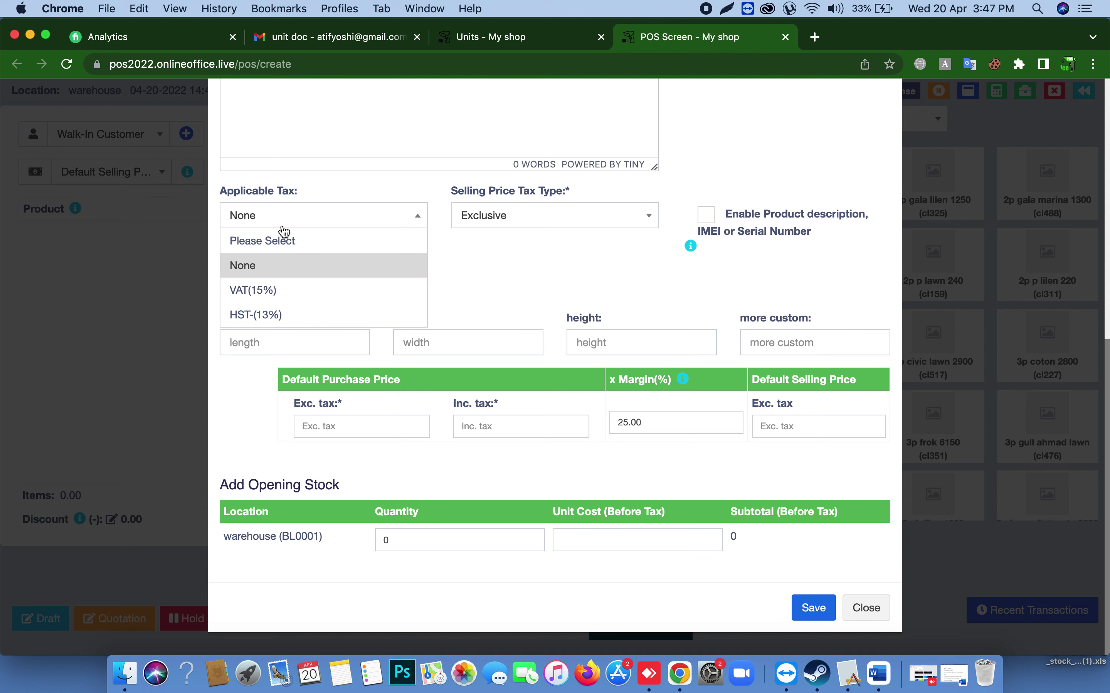
pyautogui.click(282, 299)
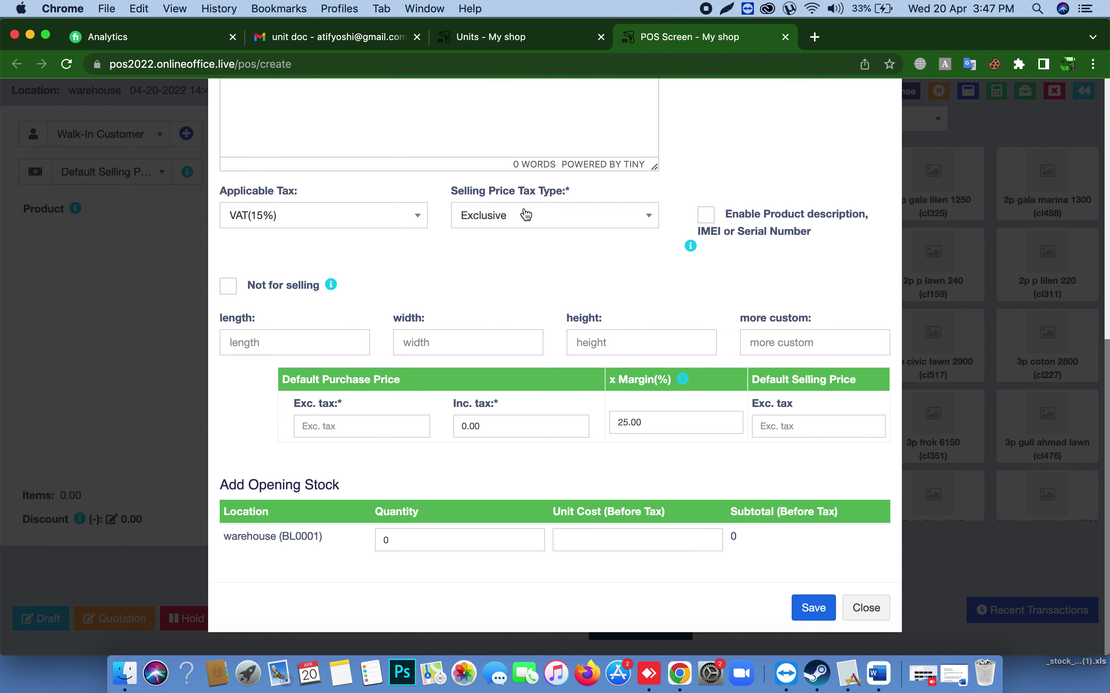
pyautogui.click(321, 216)
pyautogui.click(285, 264)
# - Set the default purchase price including tax to 100 and the default selling price to 200
pyautogui.click(511, 428)
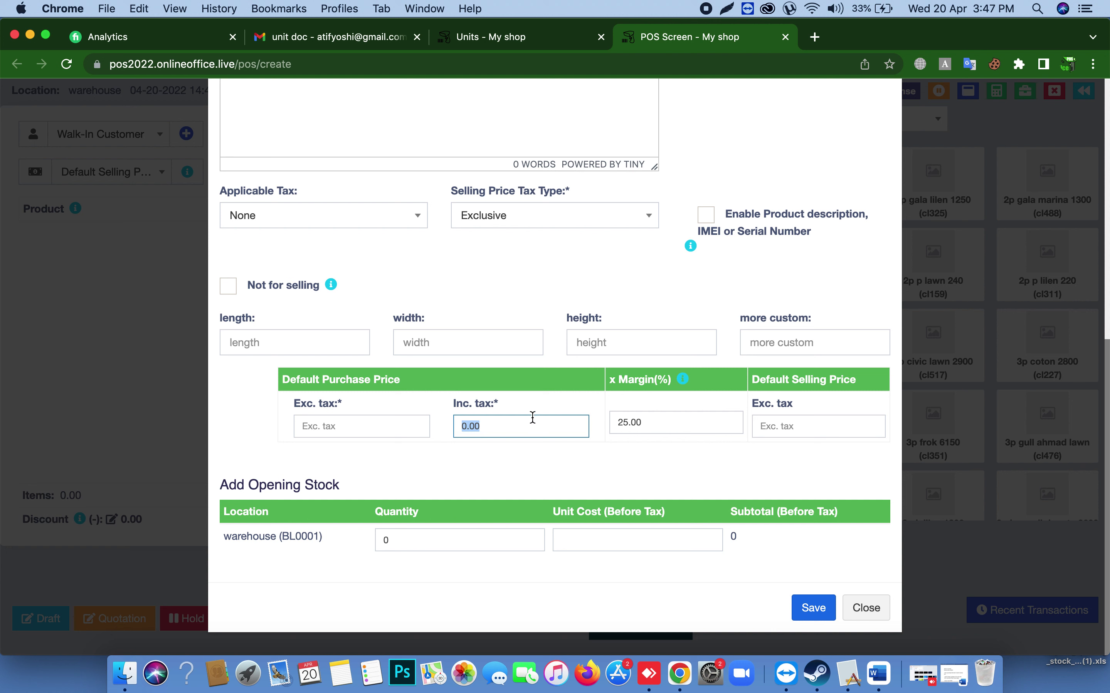
pyautogui.write('100')
pyautogui.press('Tab')
pyautogui.press('Tab')
pyautogui.write('2')
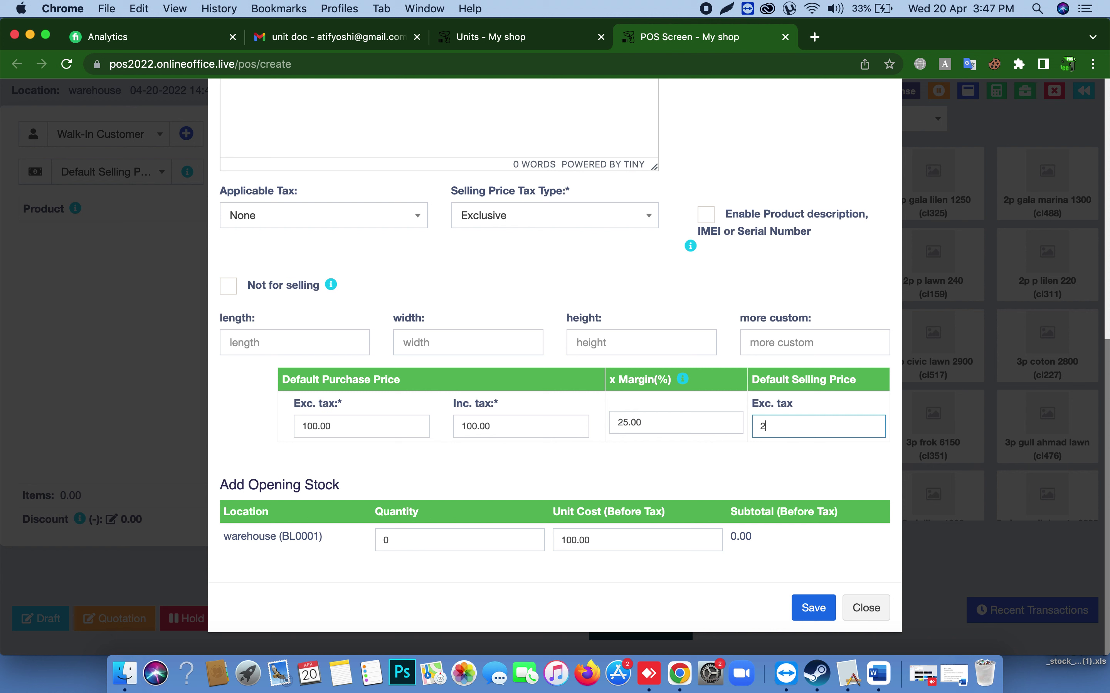
pyautogui.write('00')
pyautogui.click(711, 478)
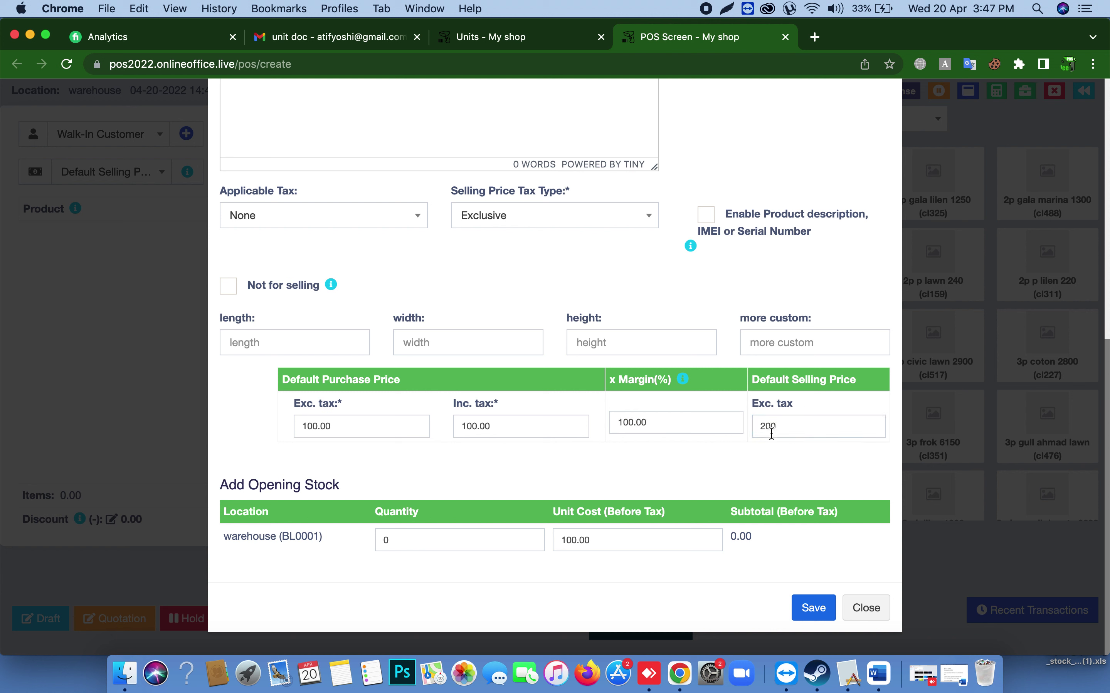
# - Enter an opening stock of 500 for the warehouse location and save the product
pyautogui.moveTo(382, 537); pyautogui.dragTo(443, 539)
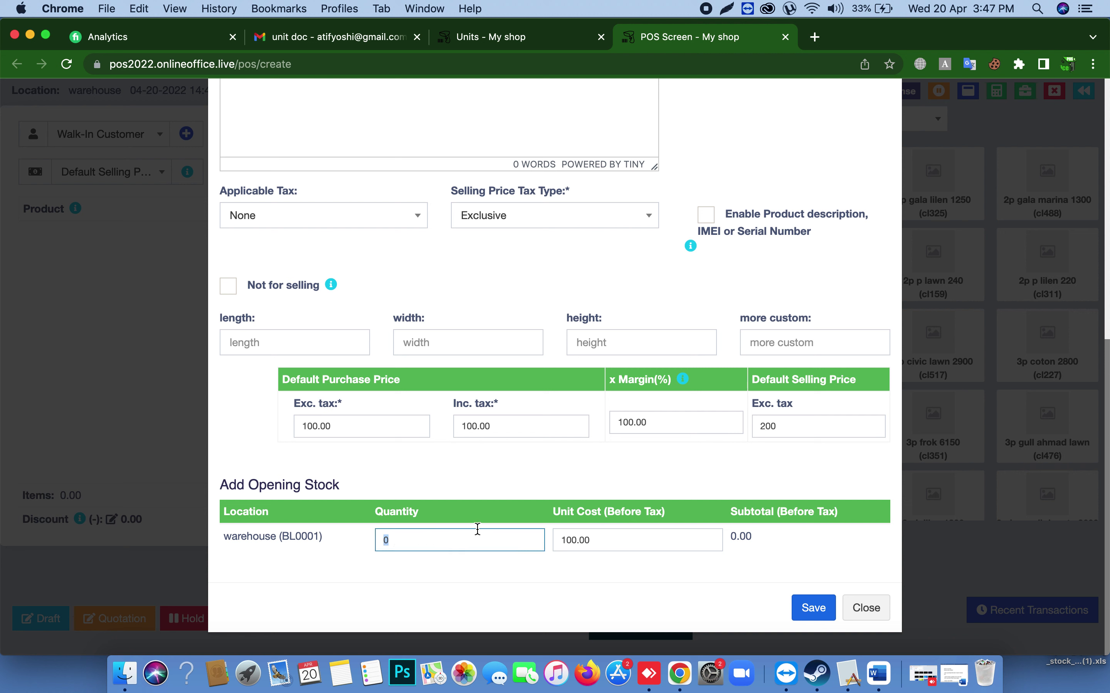
pyautogui.write('500')
pyautogui.click(522, 577)
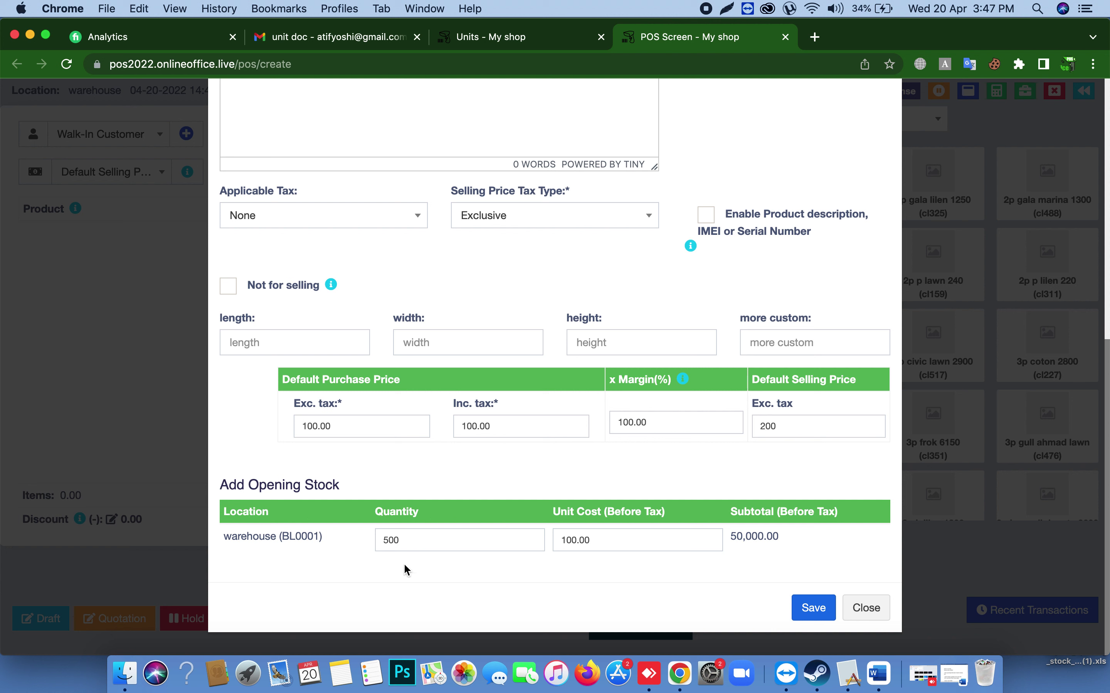
pyautogui.click(806, 613)
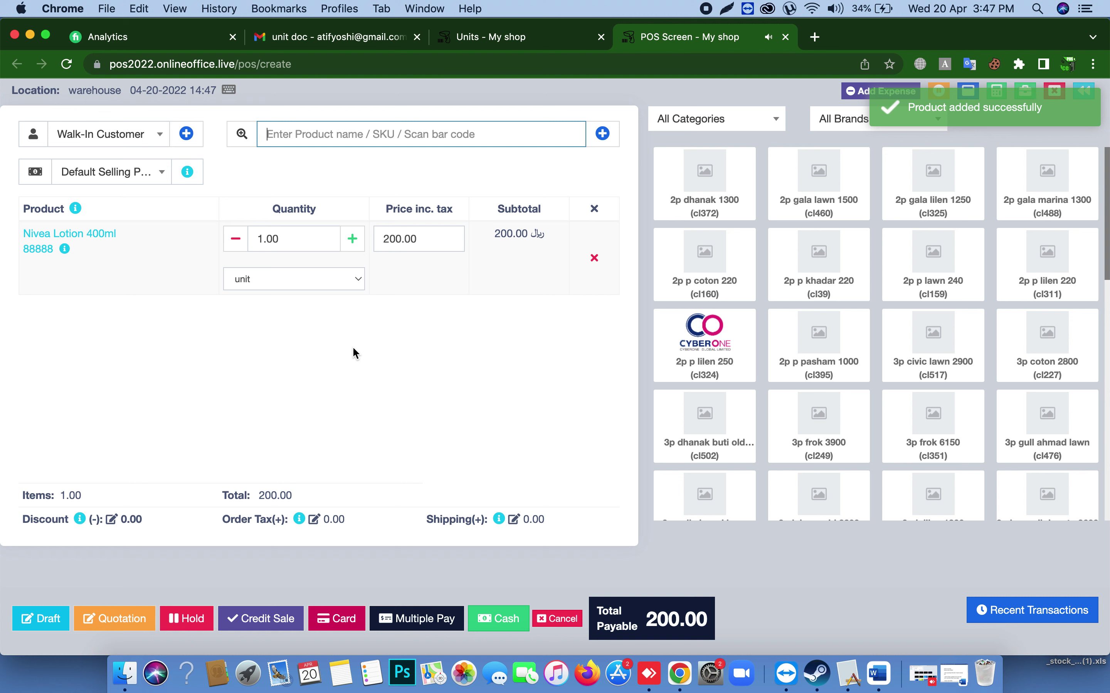
# - Reload the POS Screen page and add Nivea Lotion 400ml to the sale by searching for "lotion"
pyautogui.click(67, 64)
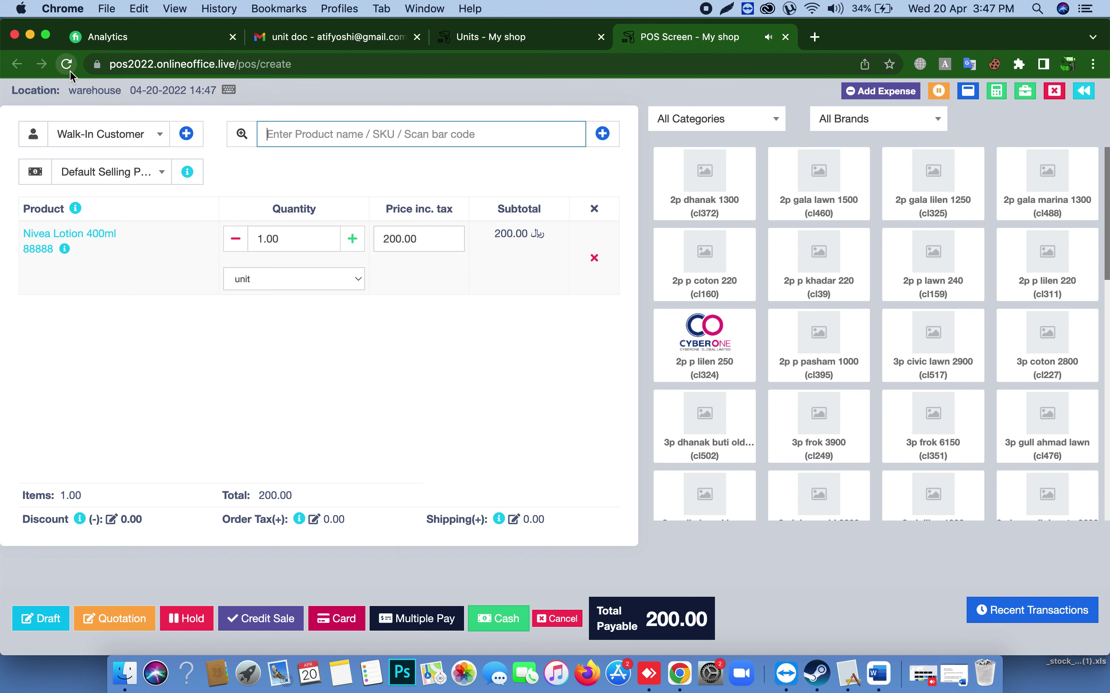
pyautogui.click(654, 243)
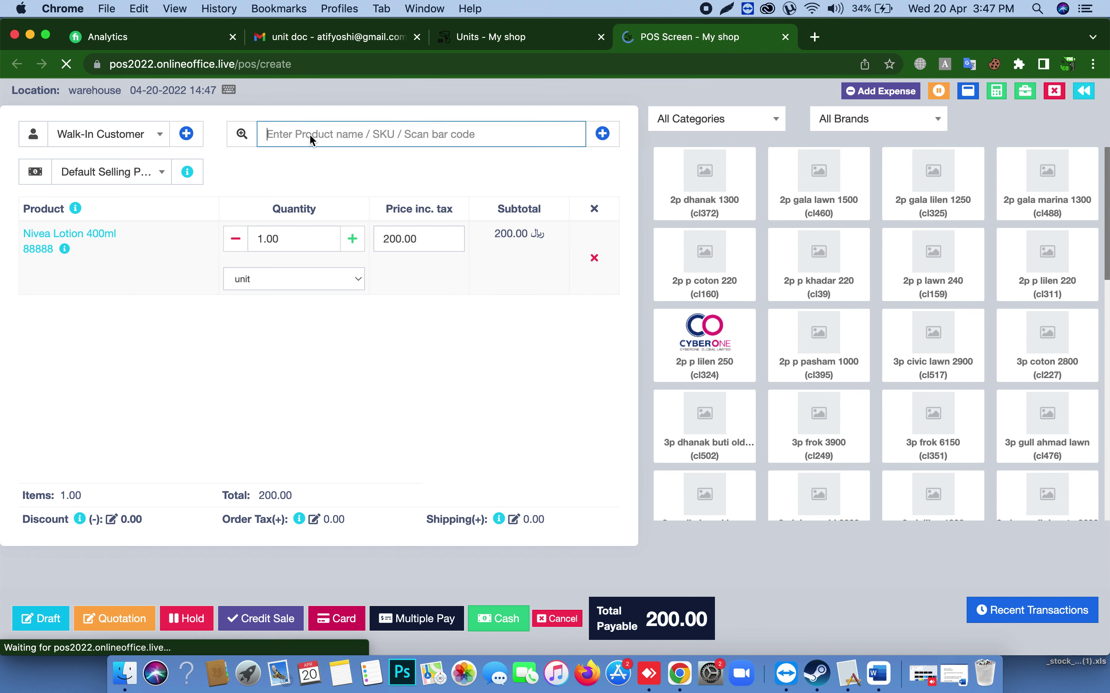
pyautogui.write('lotion')
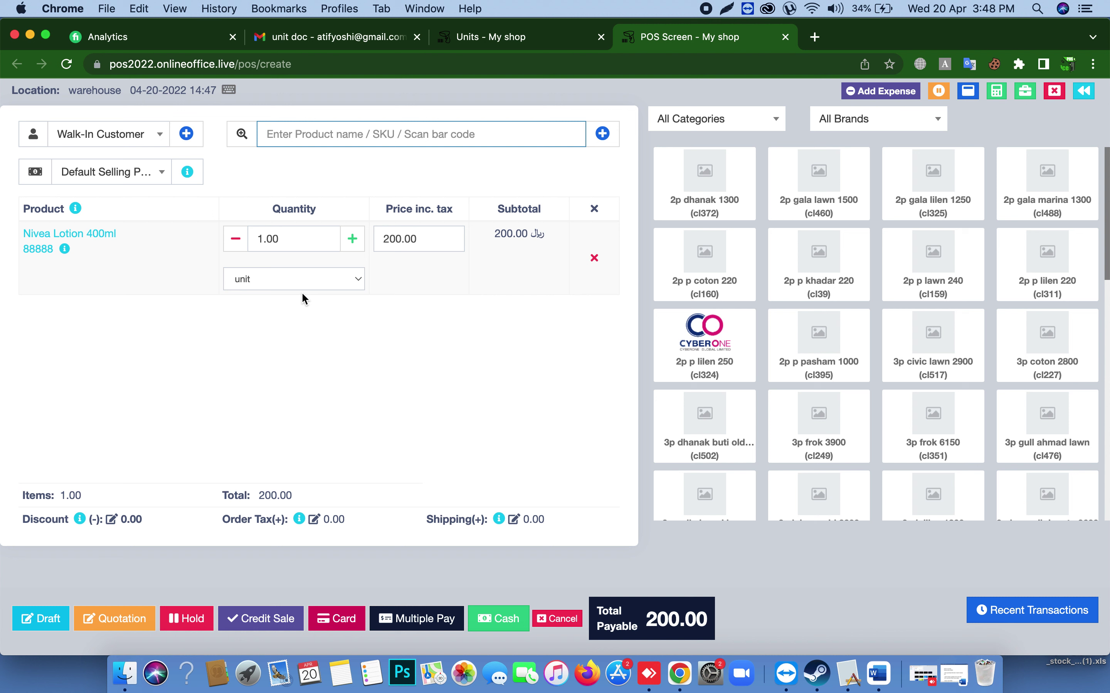
# - Keep the Nivea Lotion line in the base unit, try a quantity of 10 and reset it to 1
pyautogui.click(242, 280)
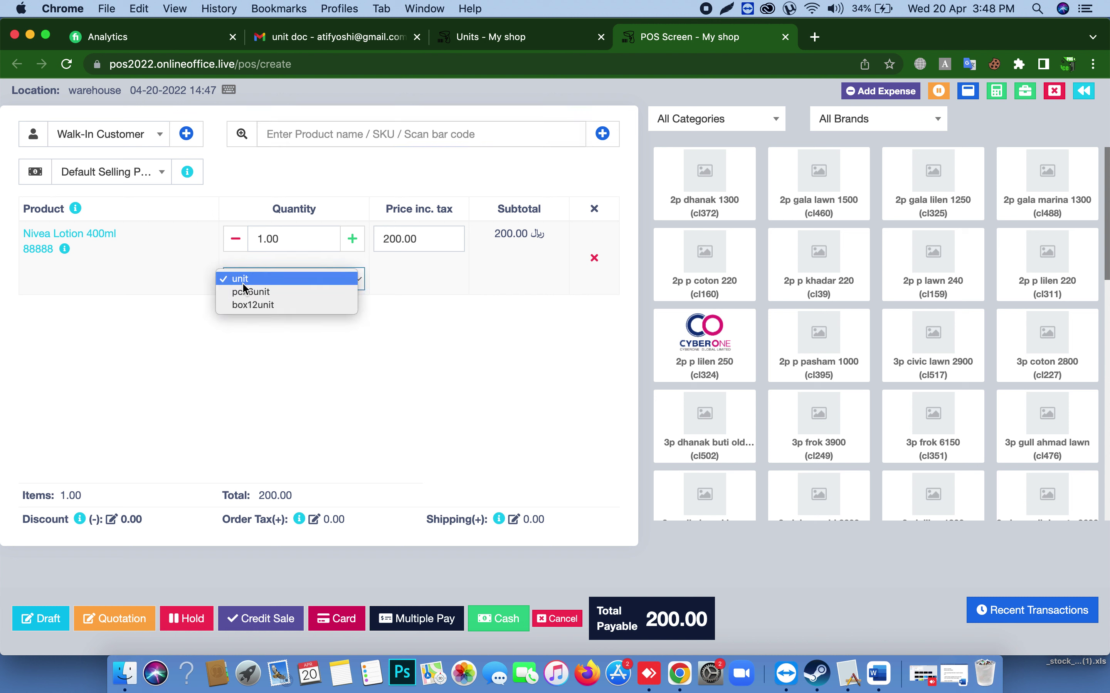
pyautogui.click(242, 278)
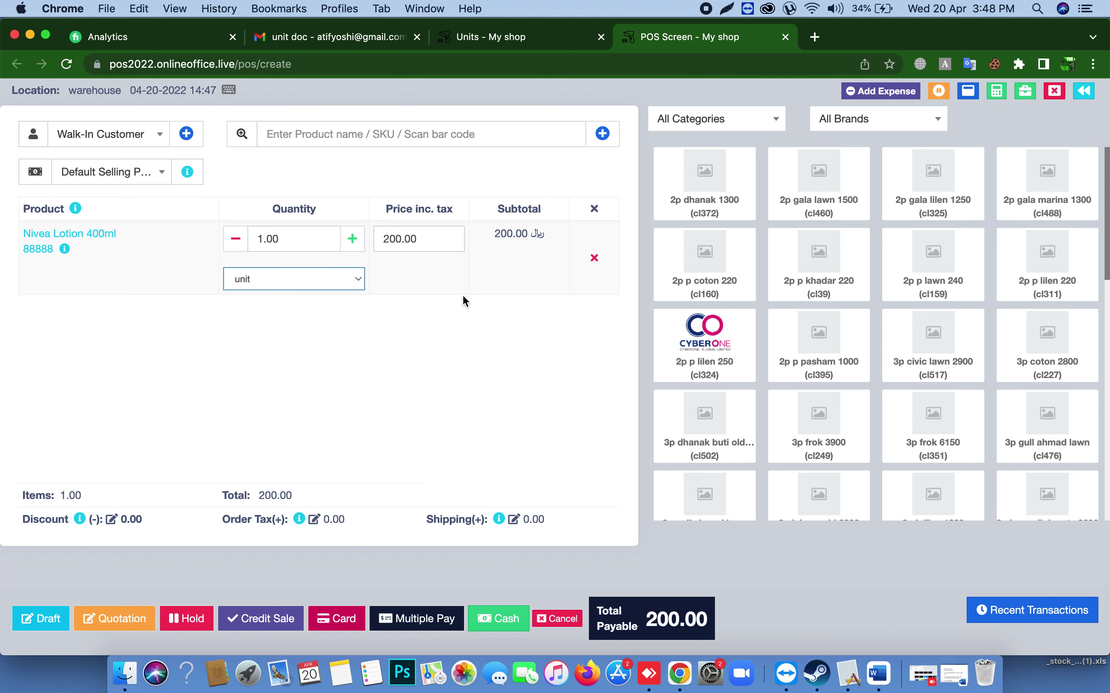
pyautogui.click(328, 238)
pyautogui.write('10')
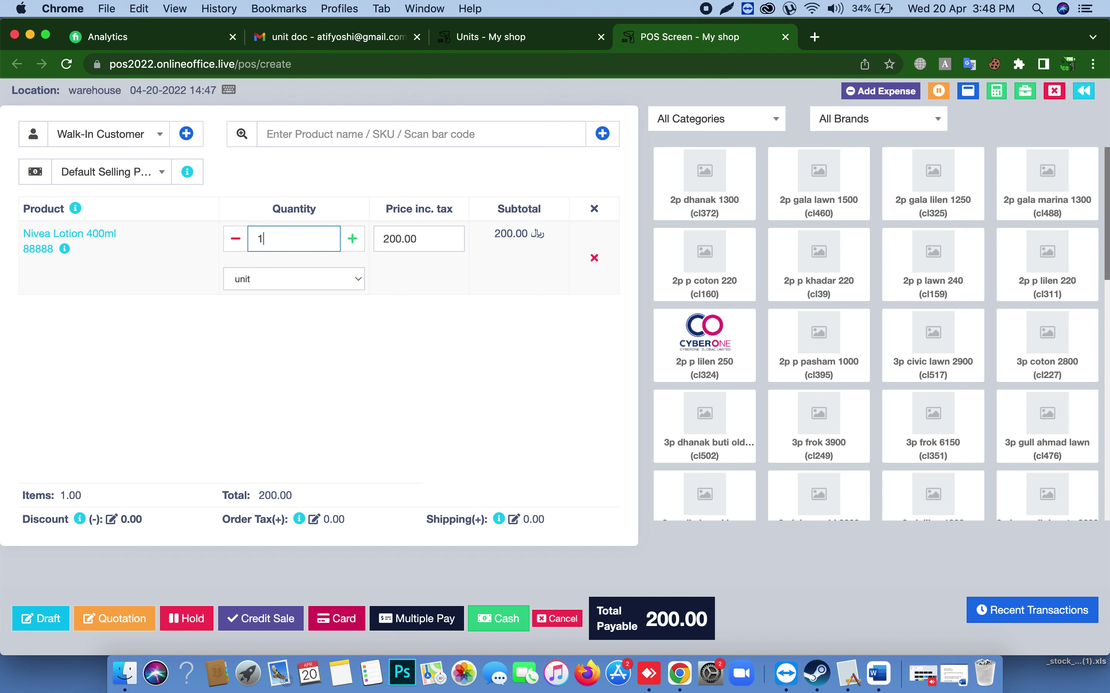
pyautogui.click(379, 338)
pyautogui.click(289, 240)
pyautogui.write('1')
pyautogui.click(346, 352)
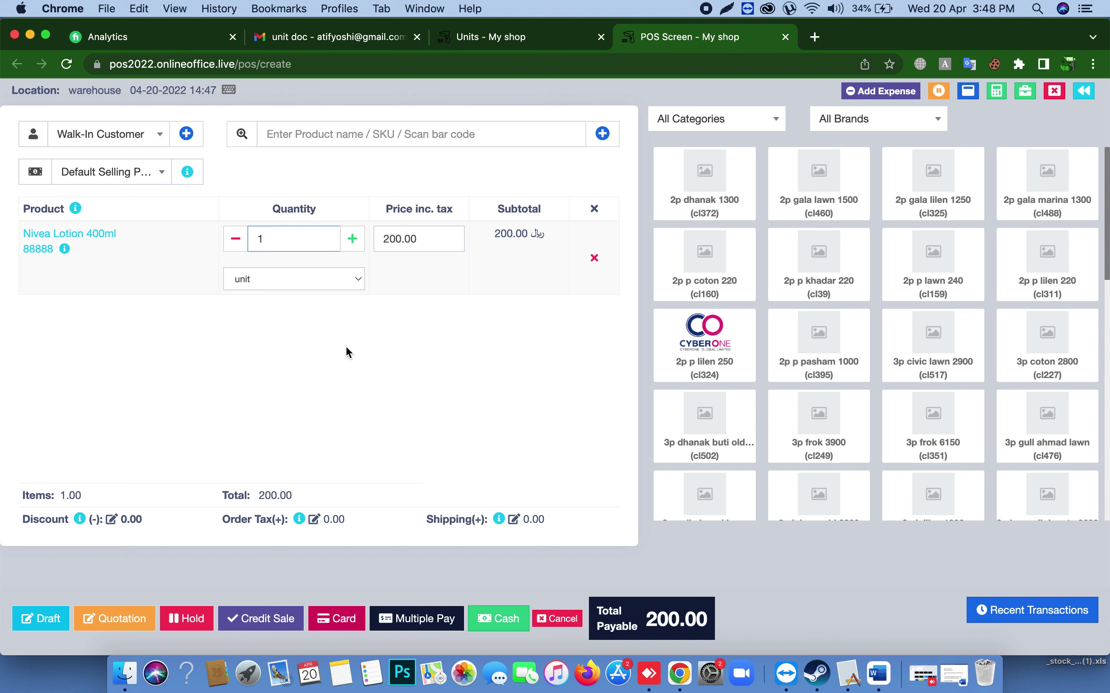
# - Change the selling unit of the Nivea Lotion line to pck6unit
pyautogui.click(290, 283)
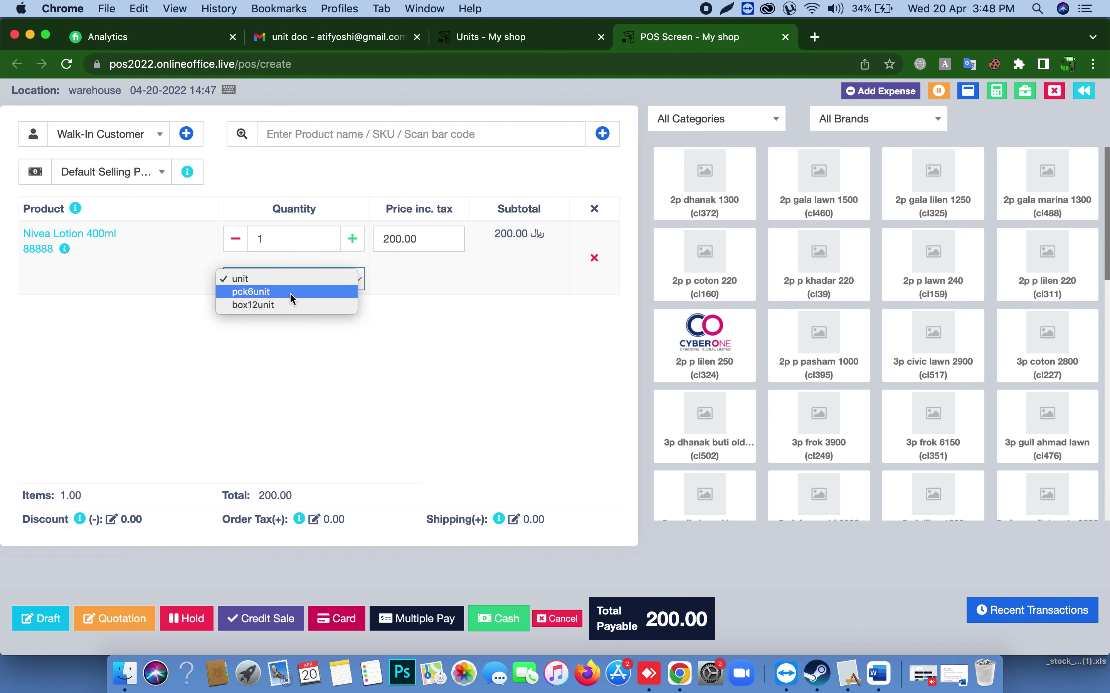
pyautogui.click(290, 292)
pyautogui.click(275, 279)
pyautogui.click(276, 293)
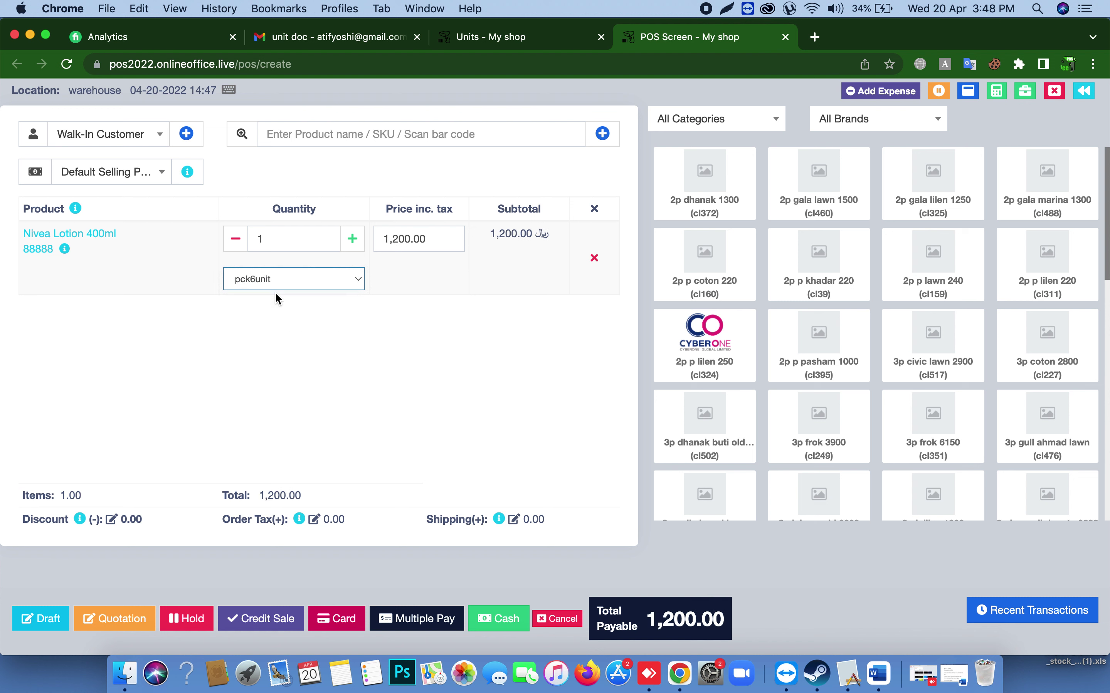
pyautogui.click(277, 243)
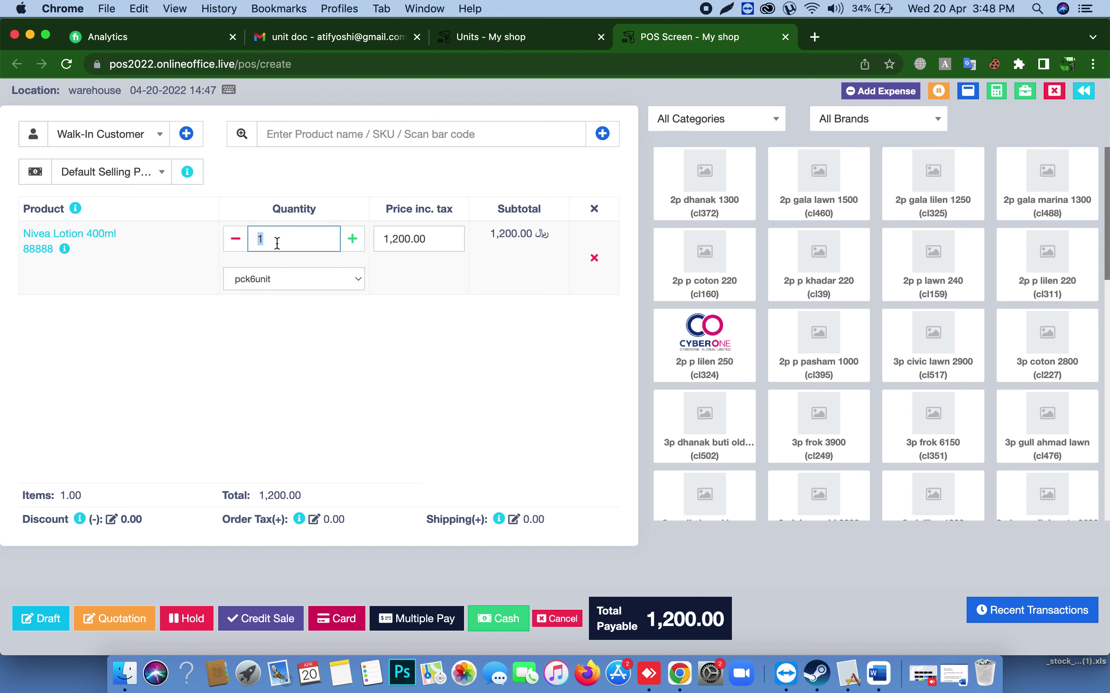
# - Look up the pack price in the Word document abc and set the Nivea Lotion line's price to 1180
pyautogui.click(434, 239)
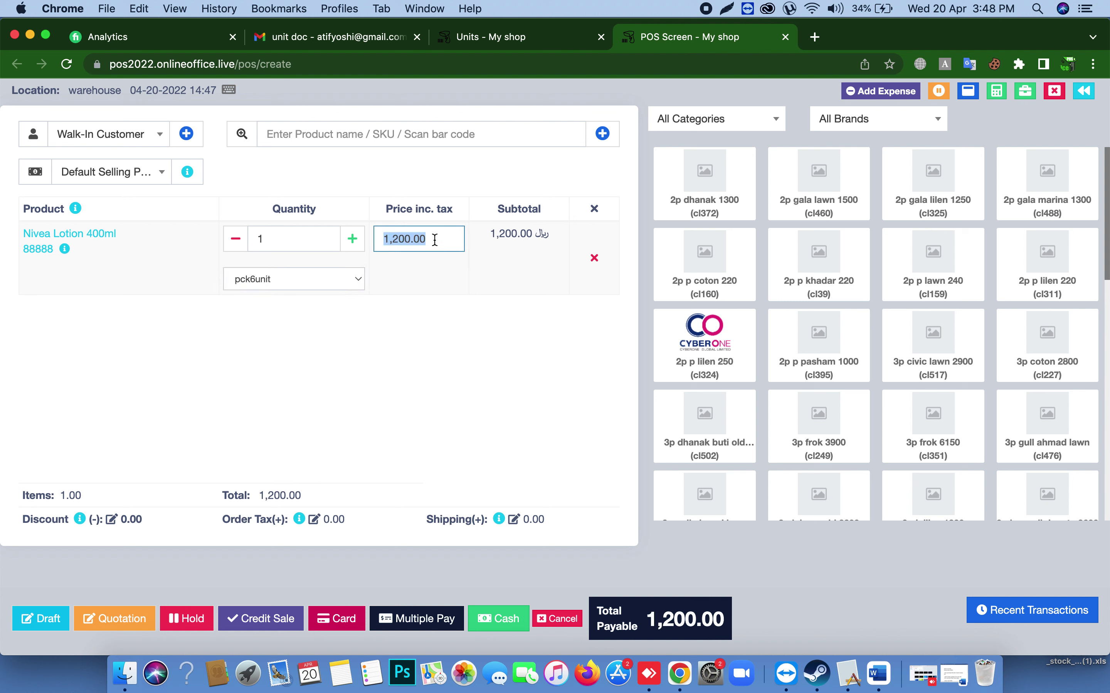
pyautogui.click(878, 674)
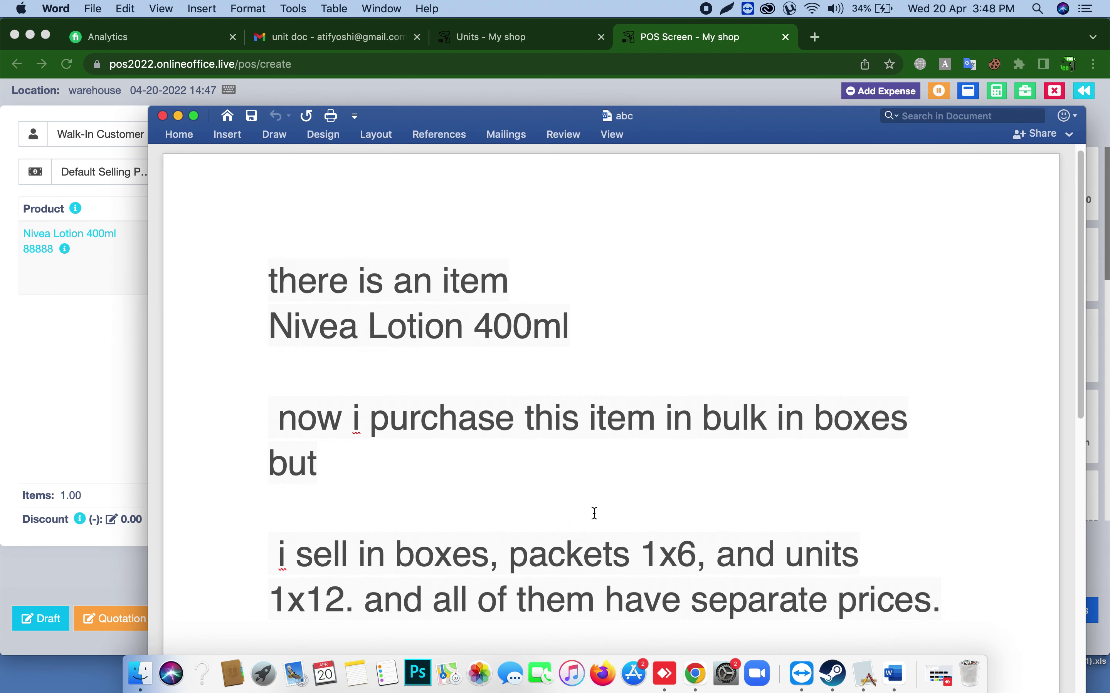
pyautogui.scroll(-5, 594, 513)
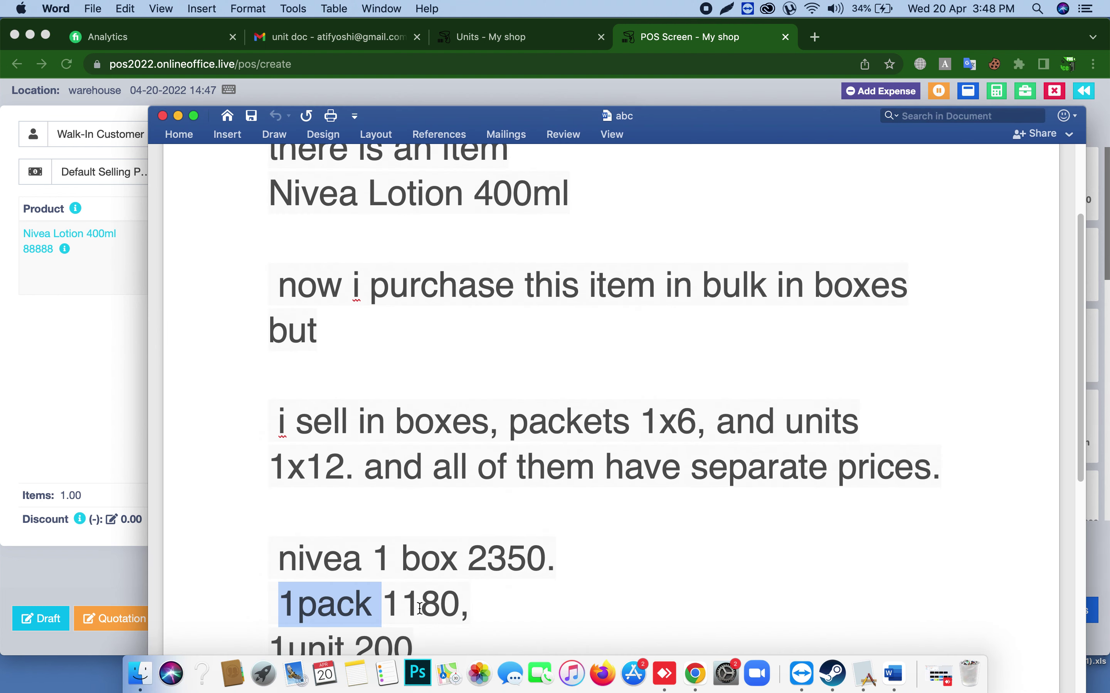
pyautogui.click(179, 119)
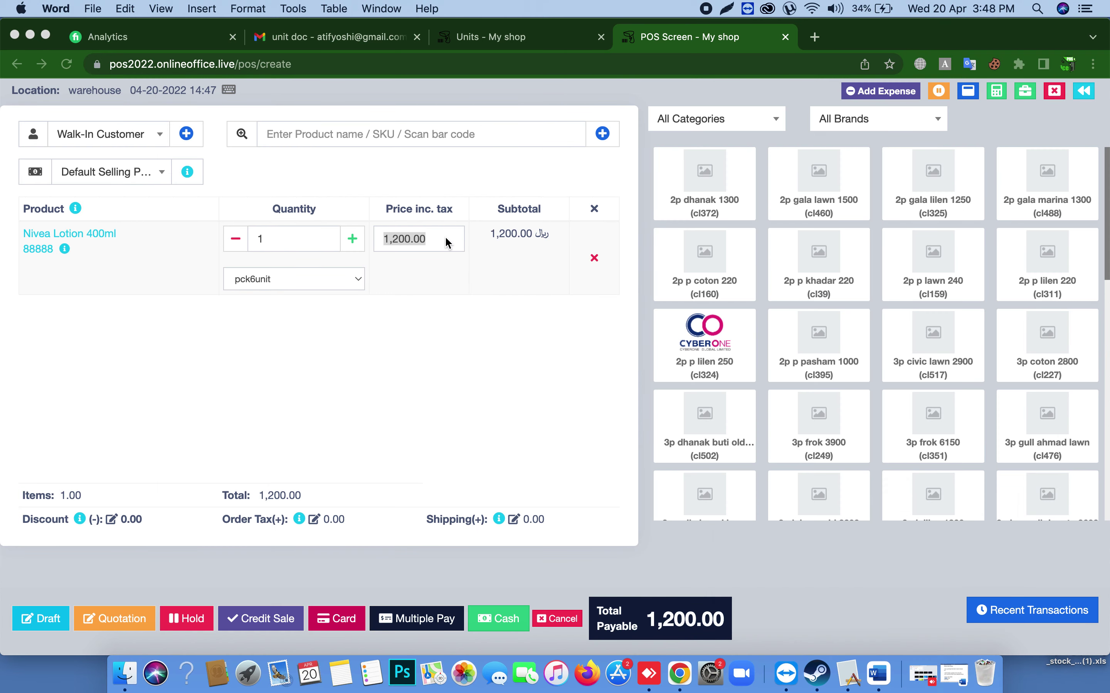
pyautogui.click(405, 240)
pyautogui.write('1180')
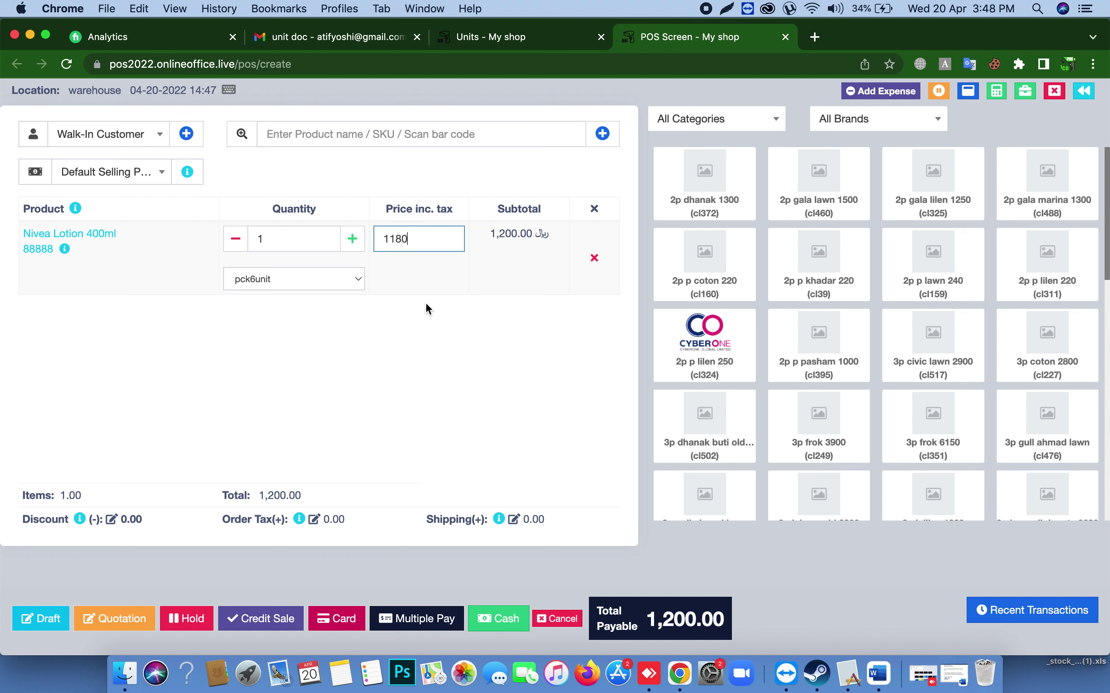
pyautogui.click(426, 308)
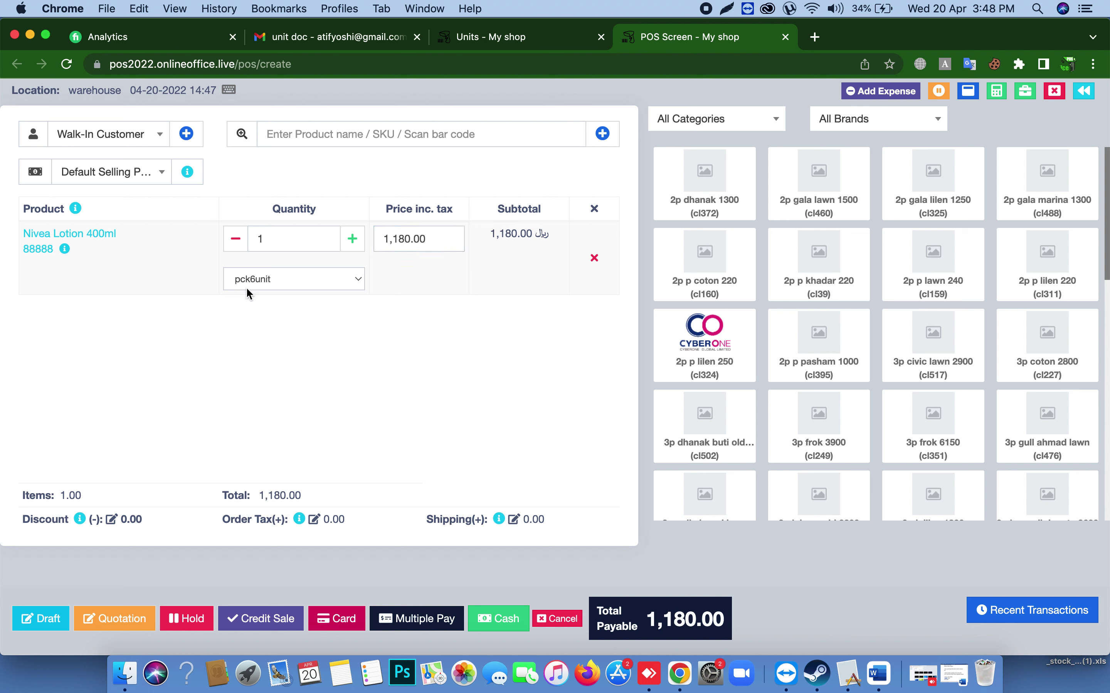
# - Set the quantity of Nivea Lotion packs in the sale to 3
pyautogui.click(303, 245)
pyautogui.write('3')
pyautogui.click(409, 362)
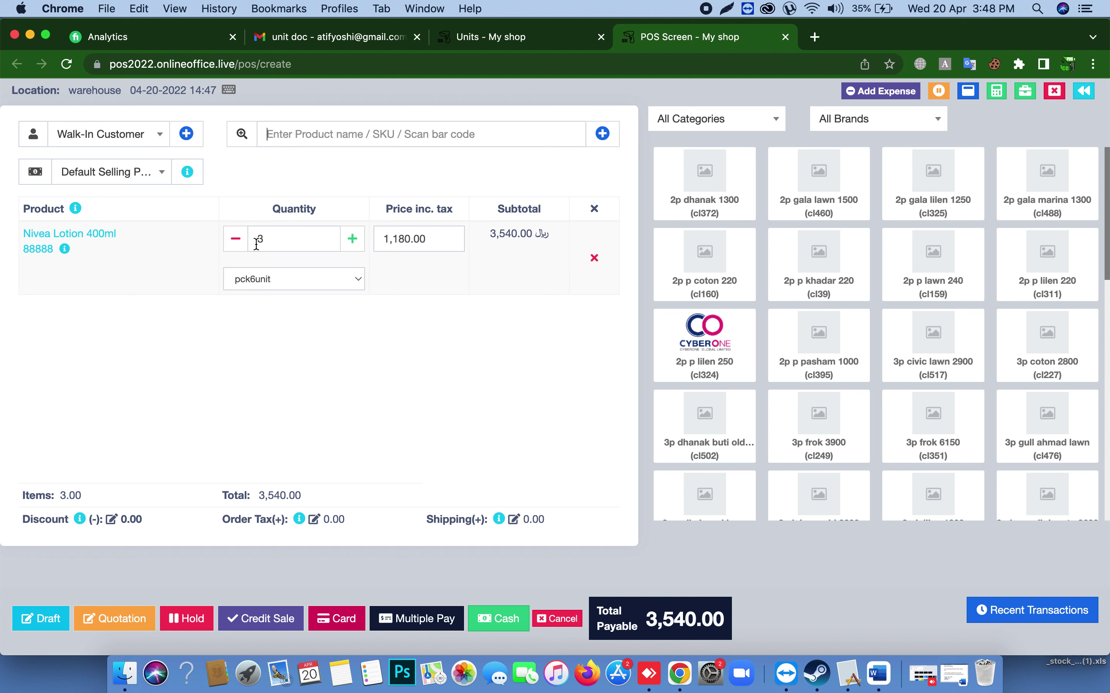
# - Discard the current sale by reloading the POS page and add Nivea Lotion 400ml to the fresh sale
pyautogui.click(65, 69)
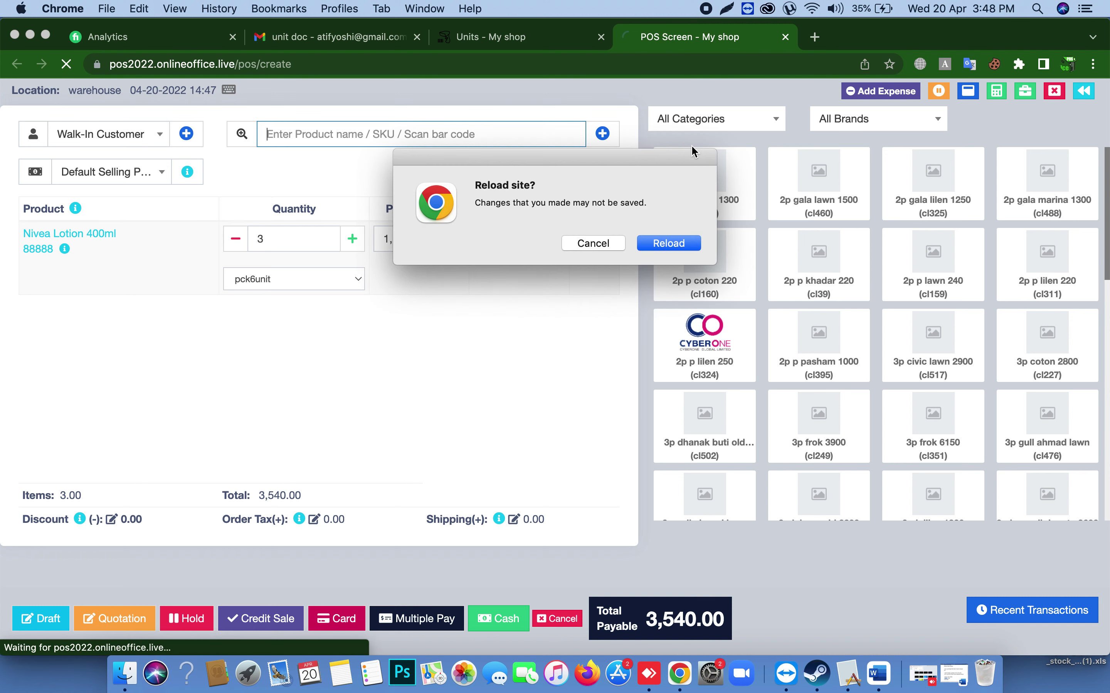
pyautogui.click(662, 240)
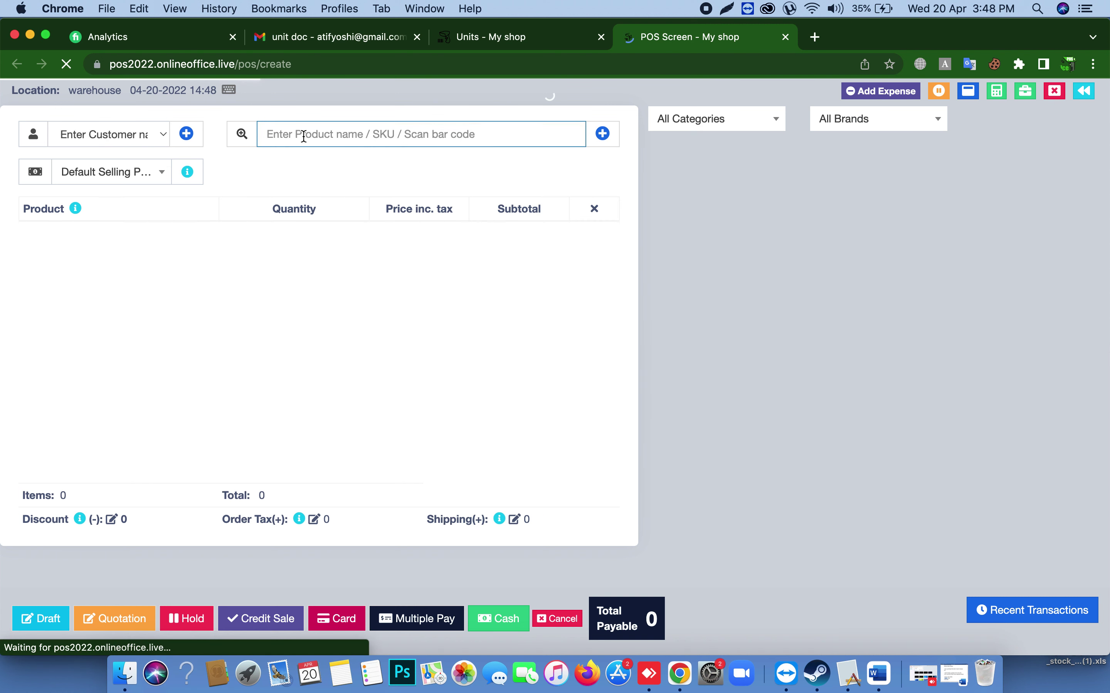
pyautogui.write('lotion')
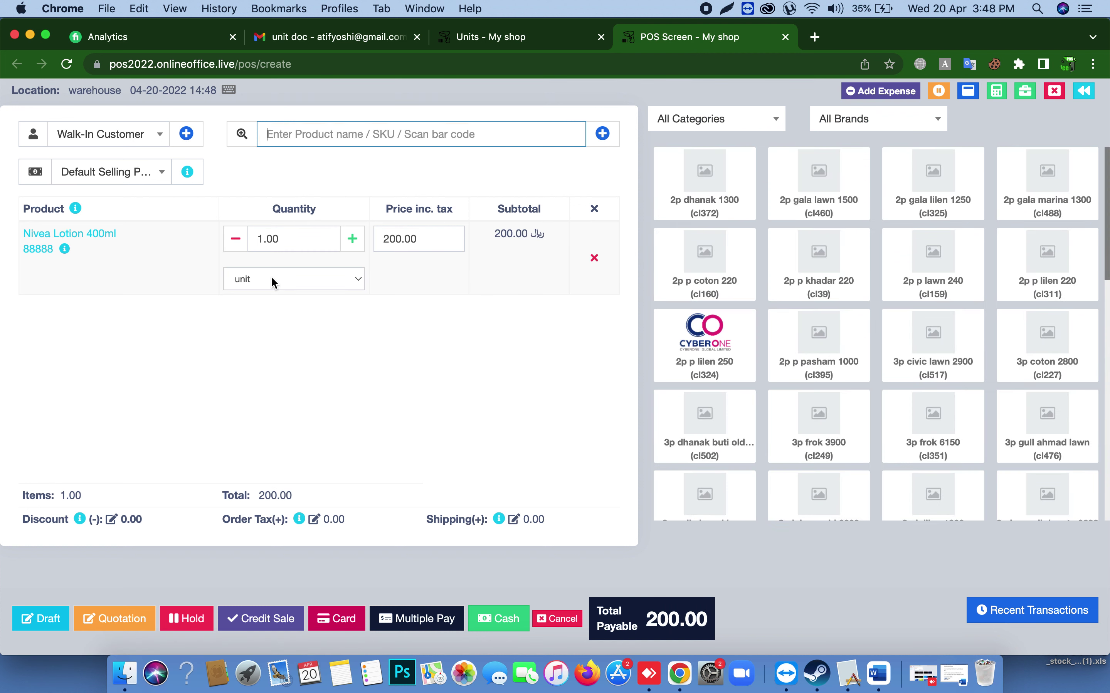
# - Change the selling unit of the Nivea Lotion line to box12unit and set its price to 2350
pyautogui.click(272, 281)
pyautogui.click(272, 306)
pyautogui.click(431, 238)
pyautogui.write('2350')
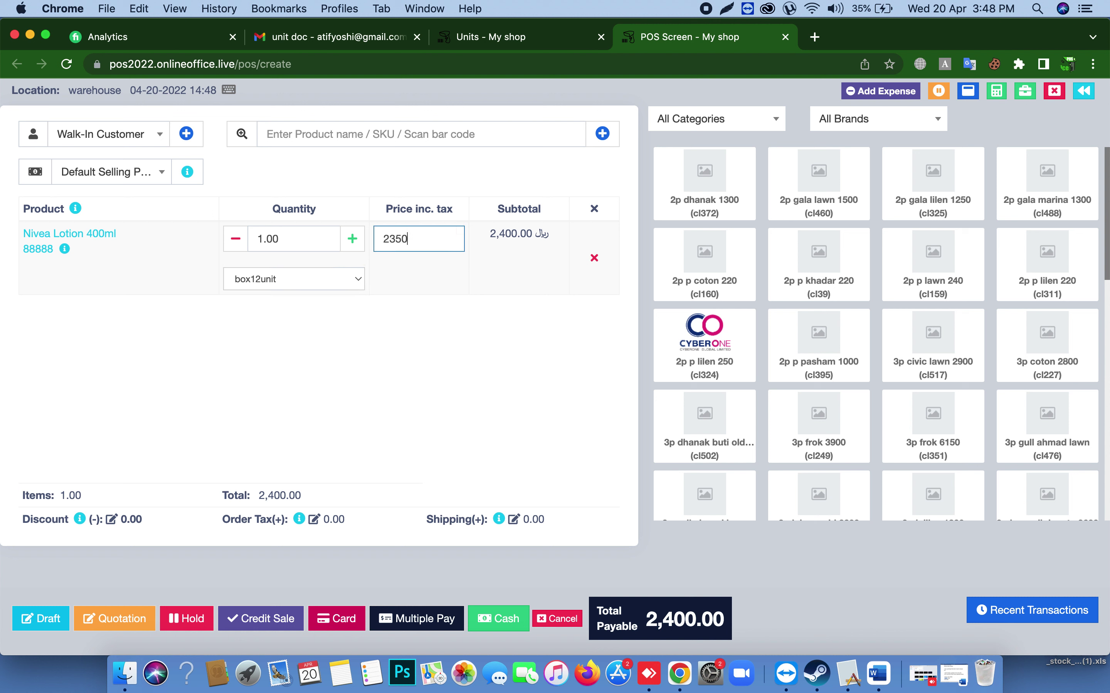
pyautogui.press('Return')
# - Try quantities of 10, 19 and 50 boxes for the Nivea Lotion line to test the stock limit
pyautogui.click(301, 244)
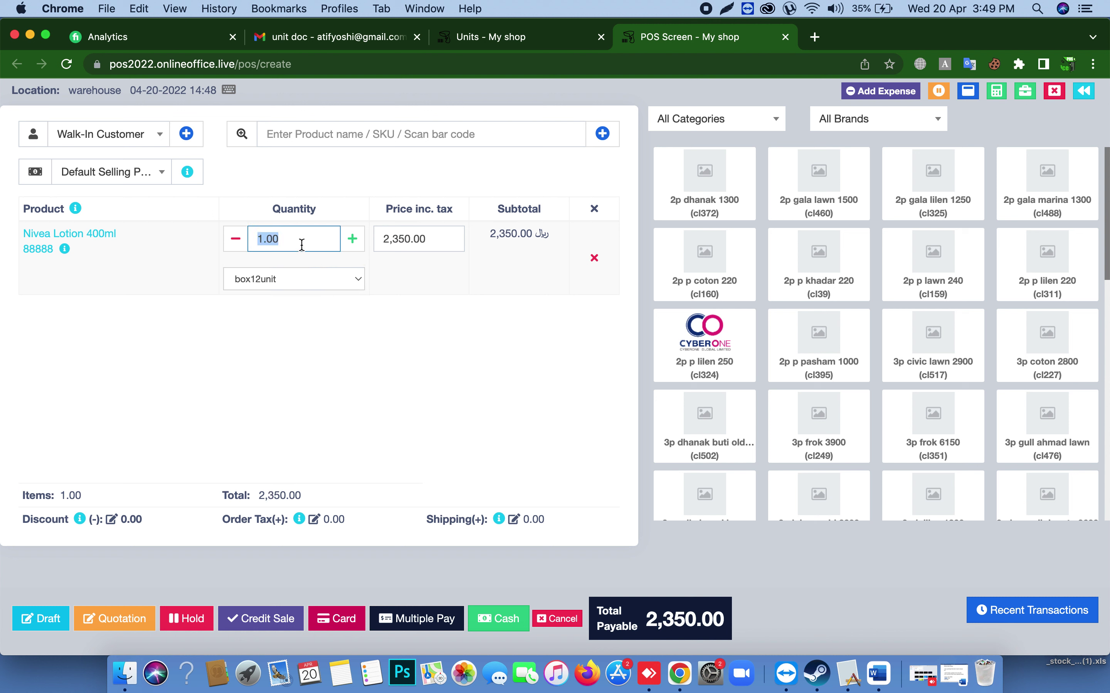
pyautogui.write('10')
pyautogui.click(309, 338)
pyautogui.click(280, 245)
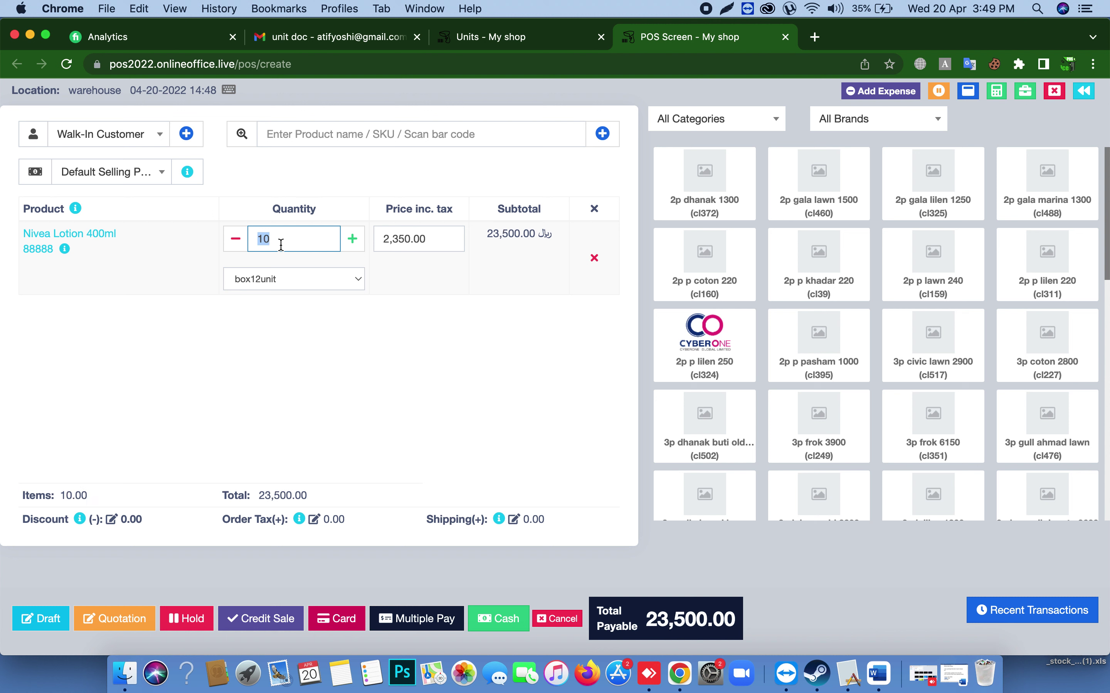
pyautogui.write('19')
pyautogui.click(285, 379)
pyautogui.click(280, 245)
pyautogui.write('50')
pyautogui.click(301, 335)
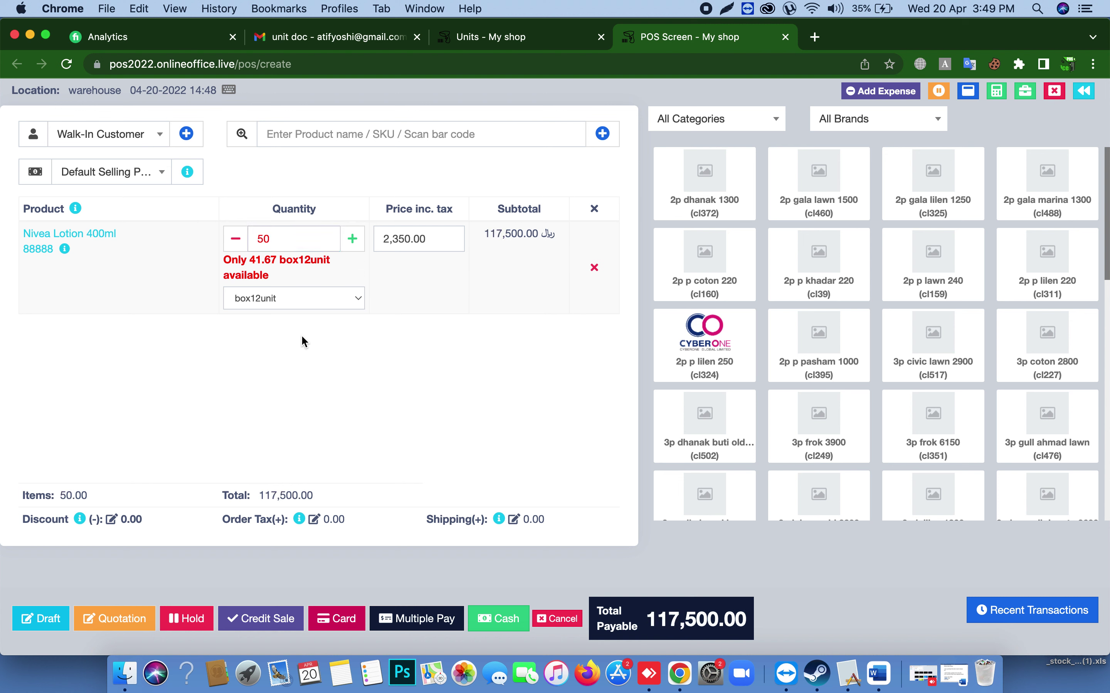
# - Reset the Nivea Lotion quantity to 1 and remove the line from the sale
pyautogui.click(281, 239)
pyautogui.moveTo(249, 259); pyautogui.dragTo(258, 262)
pyautogui.click(269, 260)
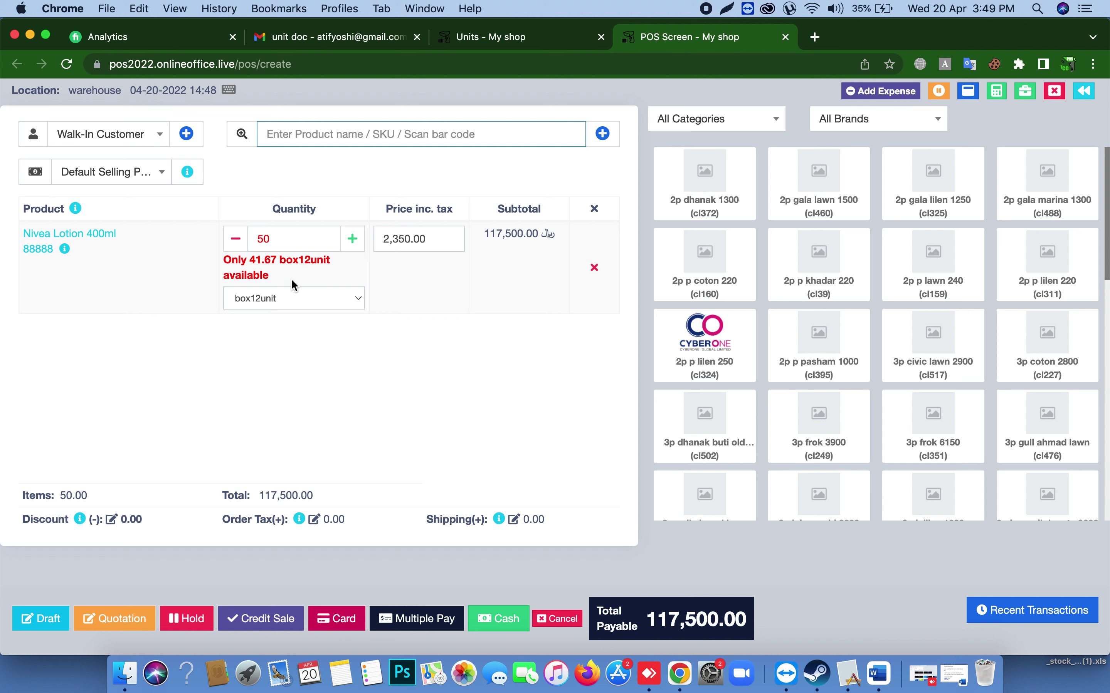
pyautogui.click(275, 239)
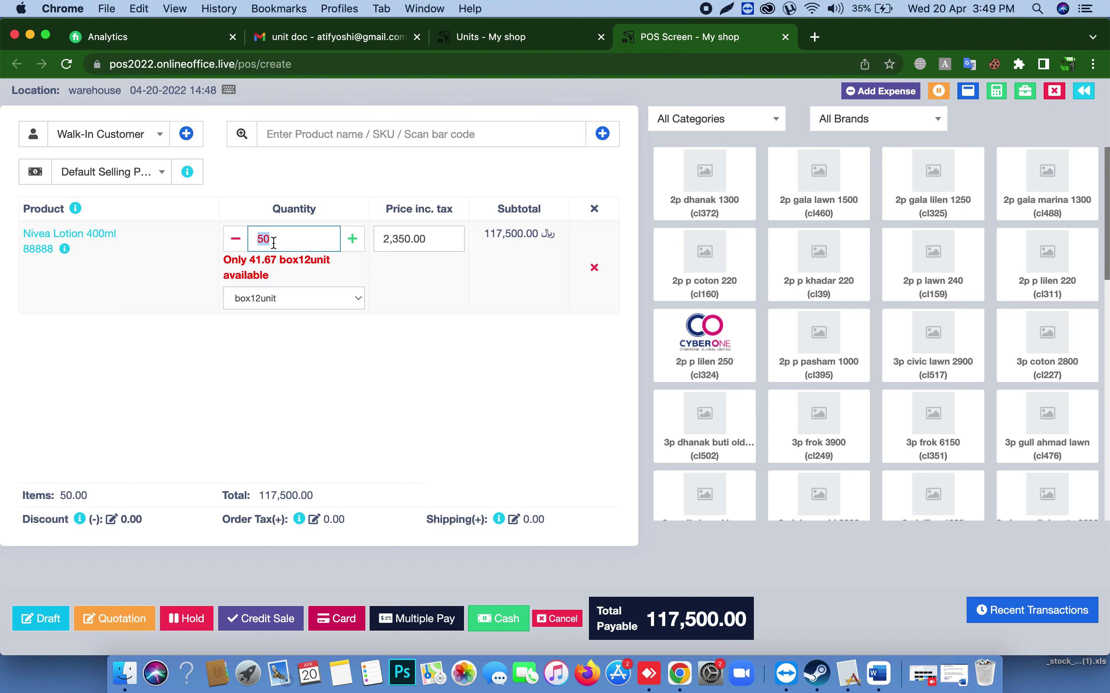
pyautogui.press('BackSpace')
pyautogui.press('BackSpace')
pyautogui.write('1')
pyautogui.click(481, 332)
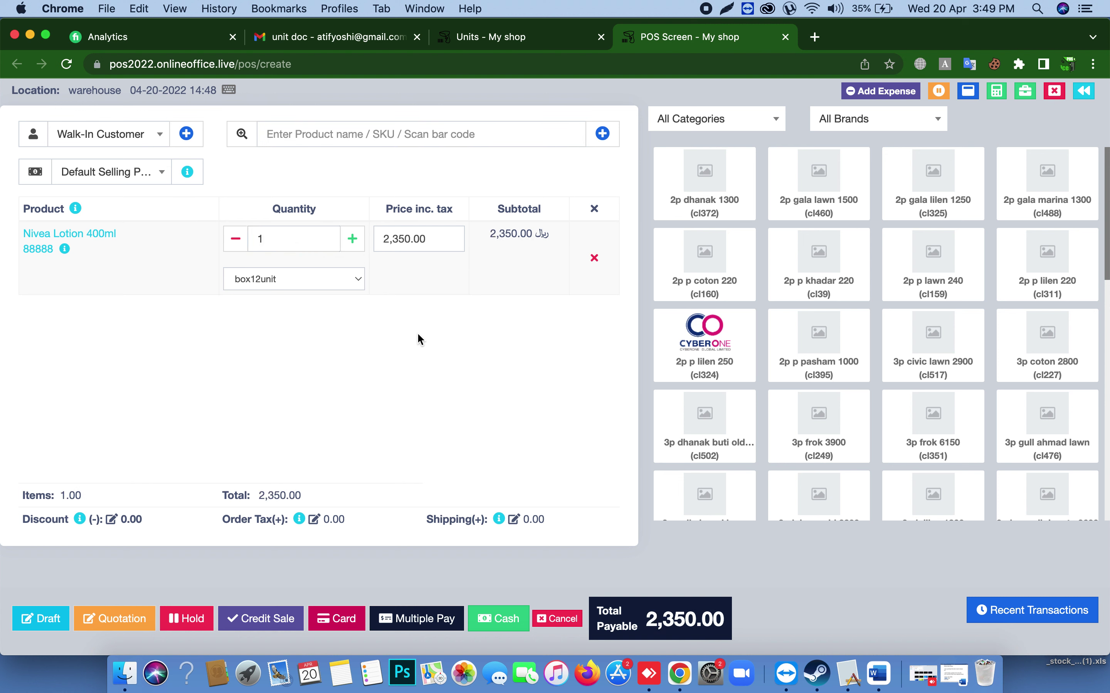
pyautogui.click(594, 259)
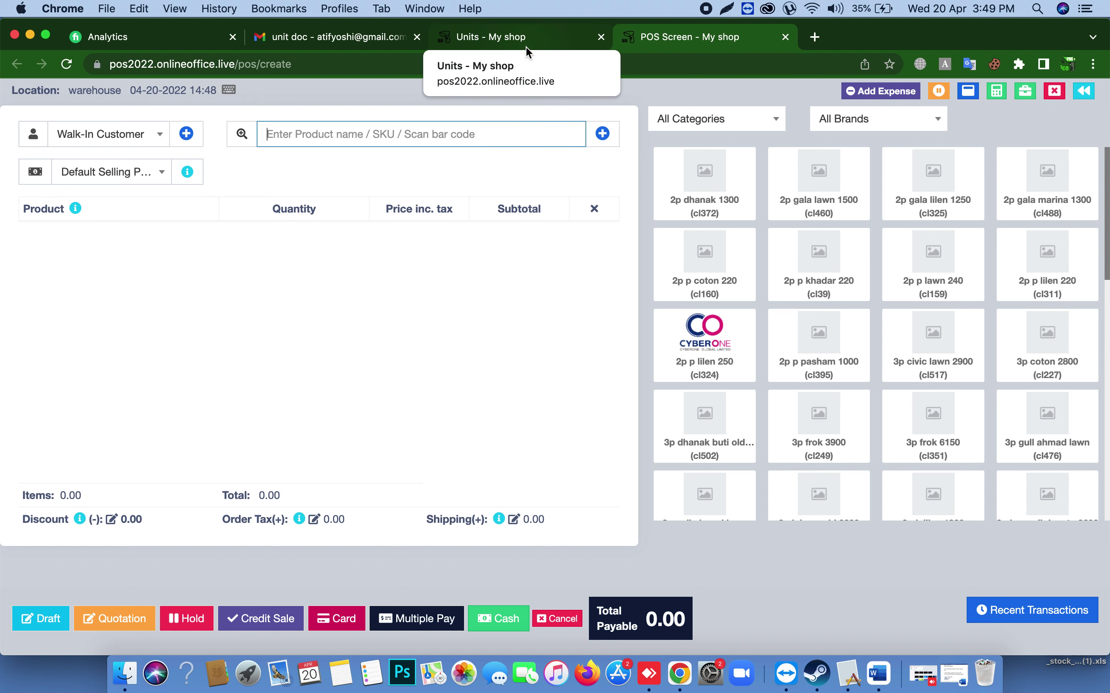
# - Start a new purchase in the shop back office and add Nivea Lotion 400ml to it in box12unit
pyautogui.click(495, 39)
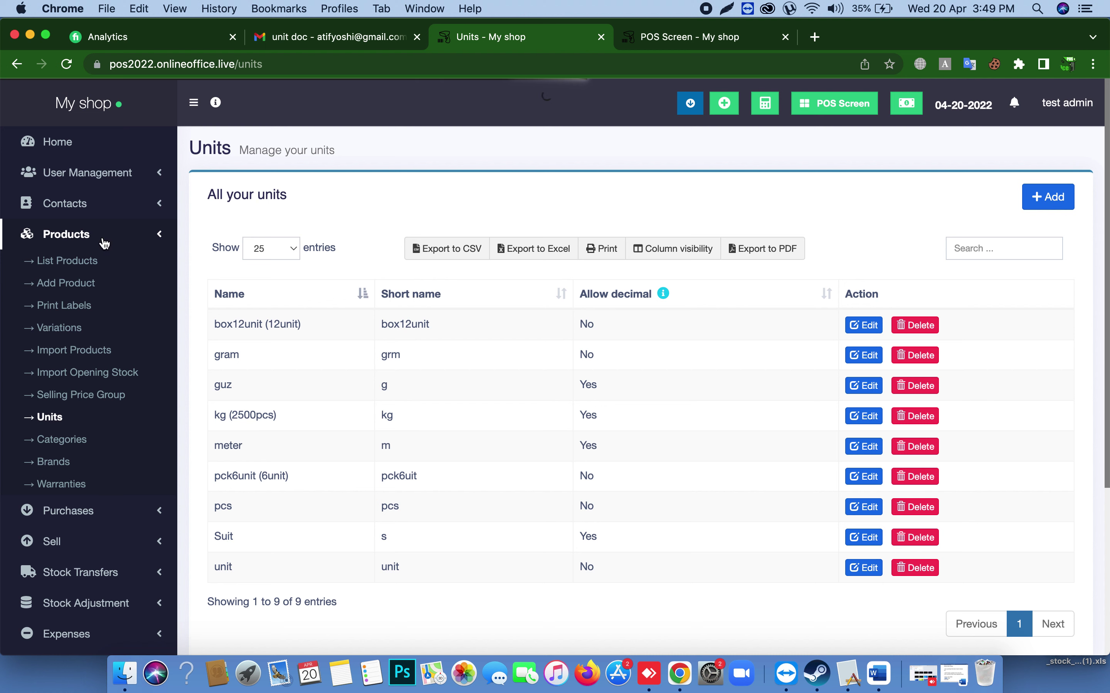
pyautogui.click(78, 235)
pyautogui.click(84, 270)
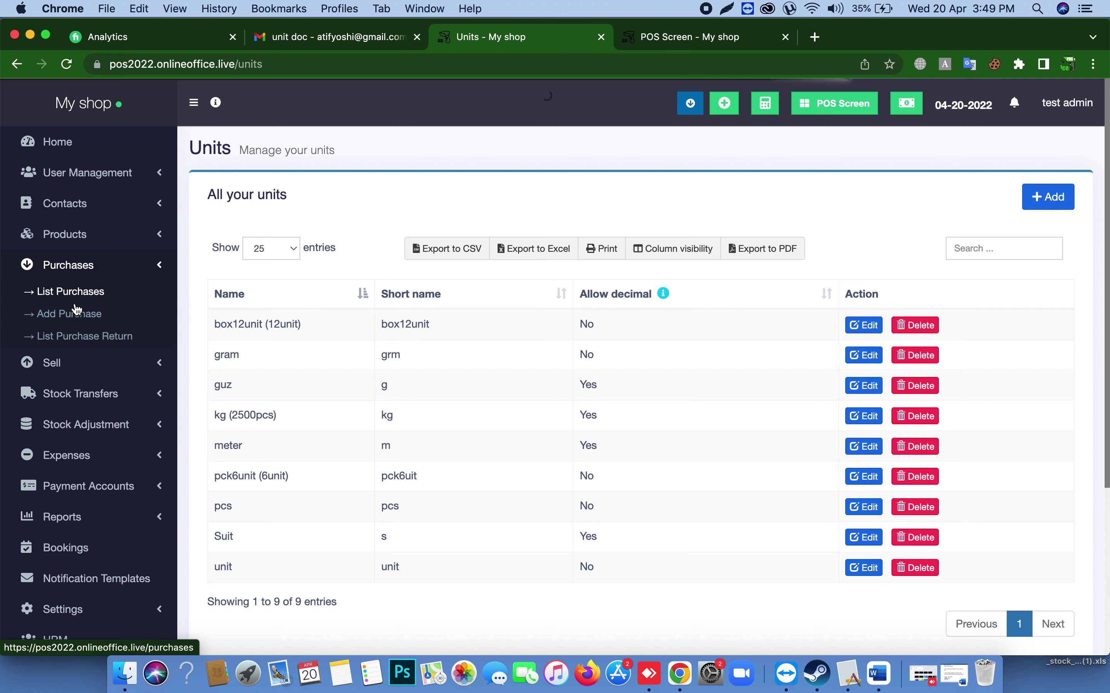
pyautogui.click(87, 314)
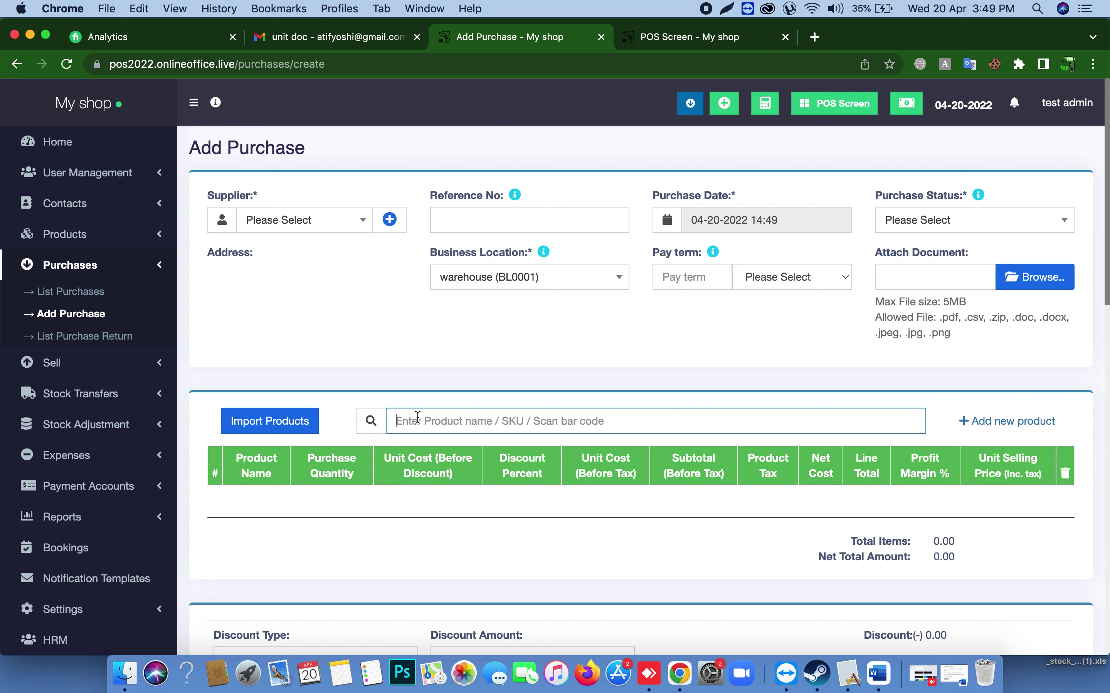
pyautogui.write('lotion')
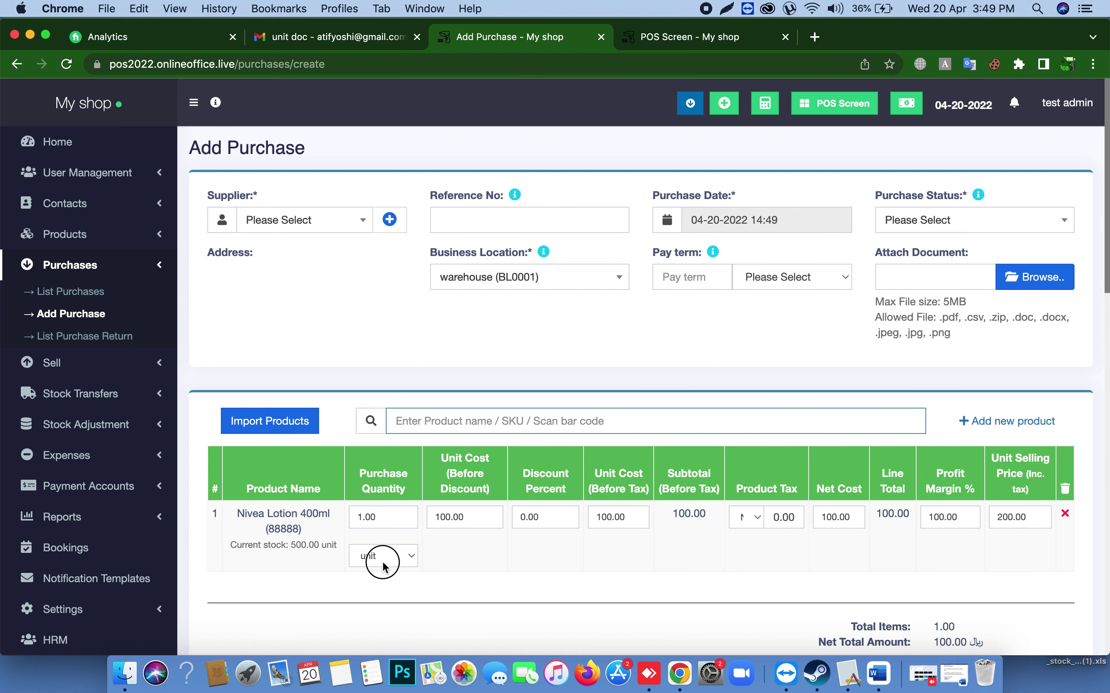
pyautogui.click(380, 556)
pyautogui.click(386, 582)
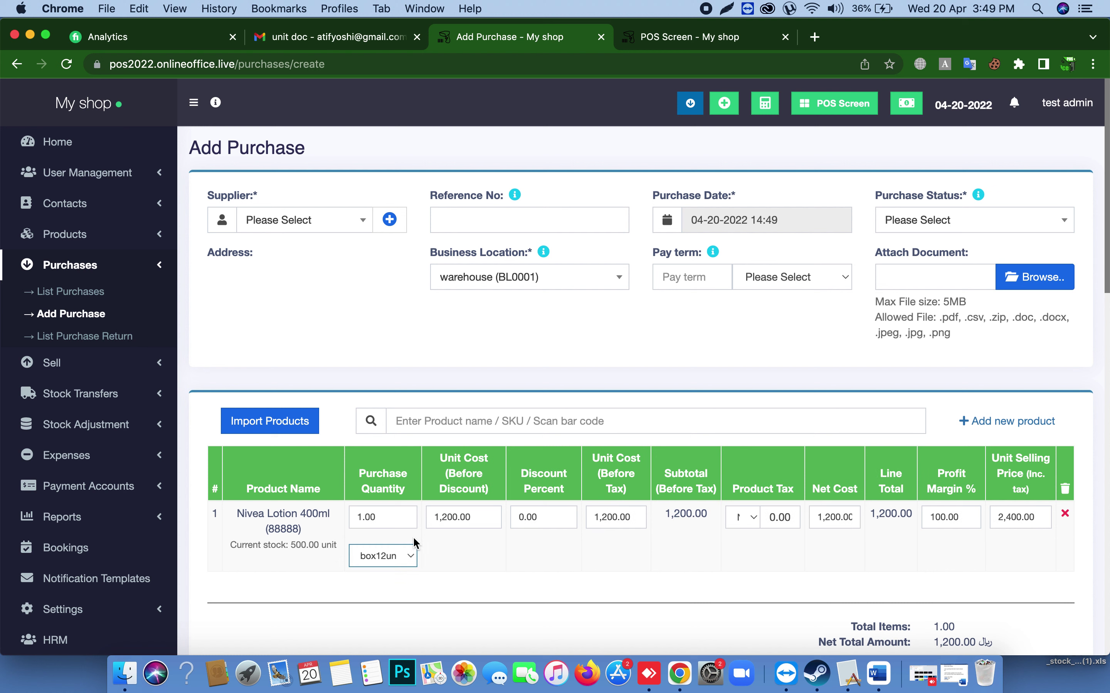
# - Set the purchase line's unit cost before discount to 1100 and its purchase quantity to 10
pyautogui.click(446, 515)
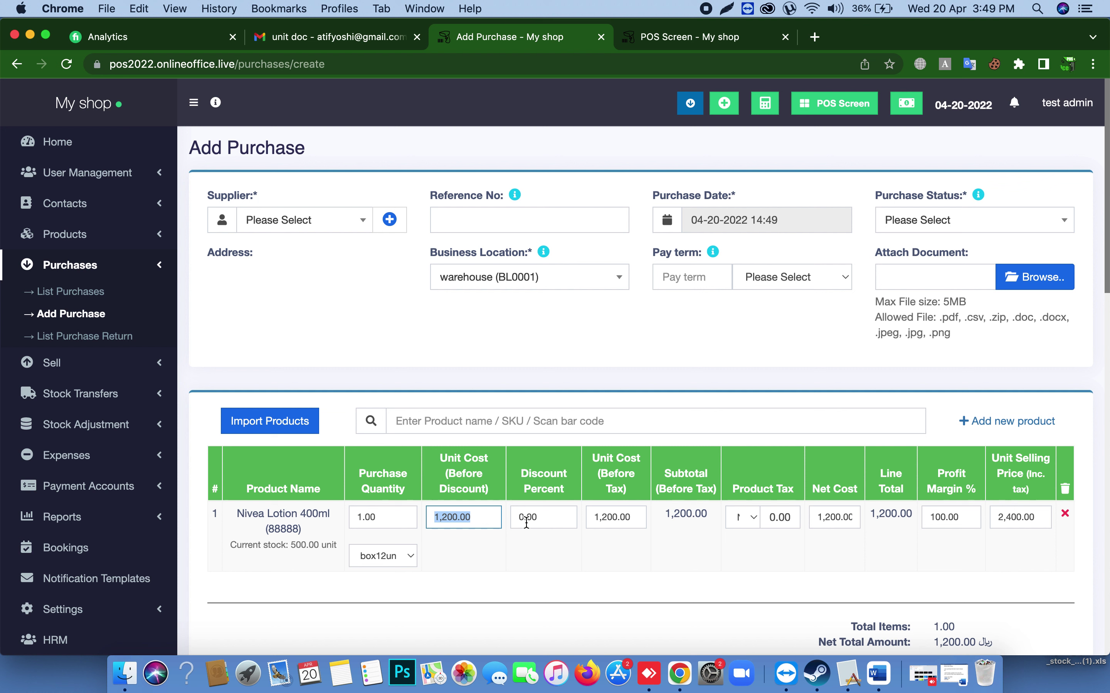
pyautogui.write('1100')
pyautogui.click(491, 555)
pyautogui.click(389, 519)
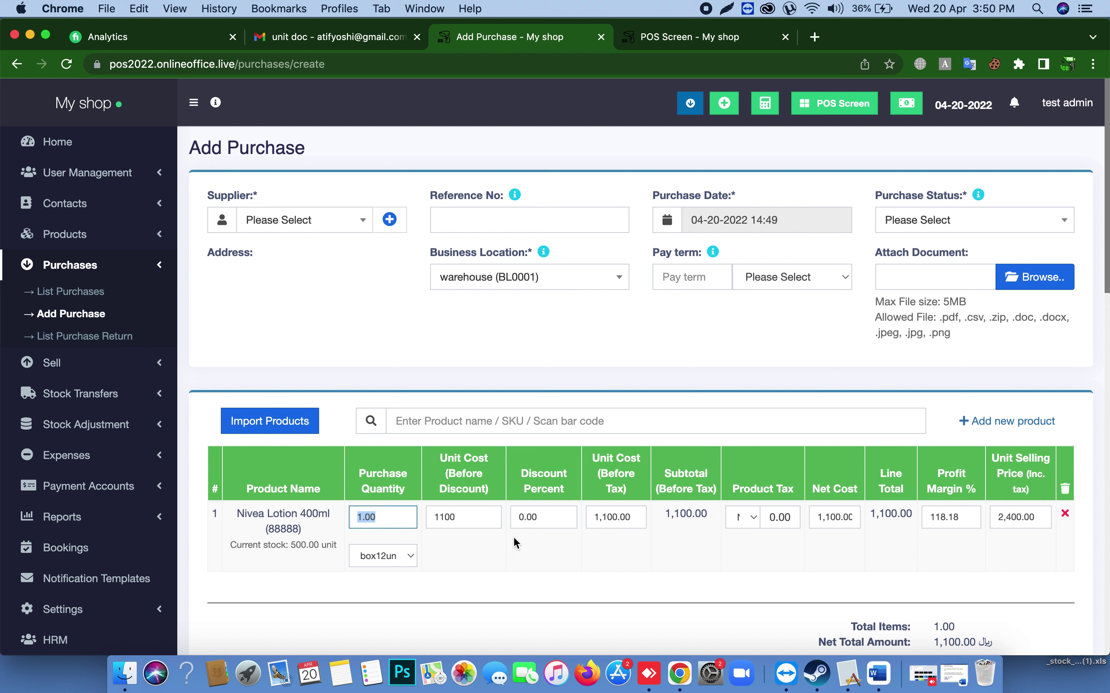
pyautogui.write('10')
pyautogui.click(550, 588)
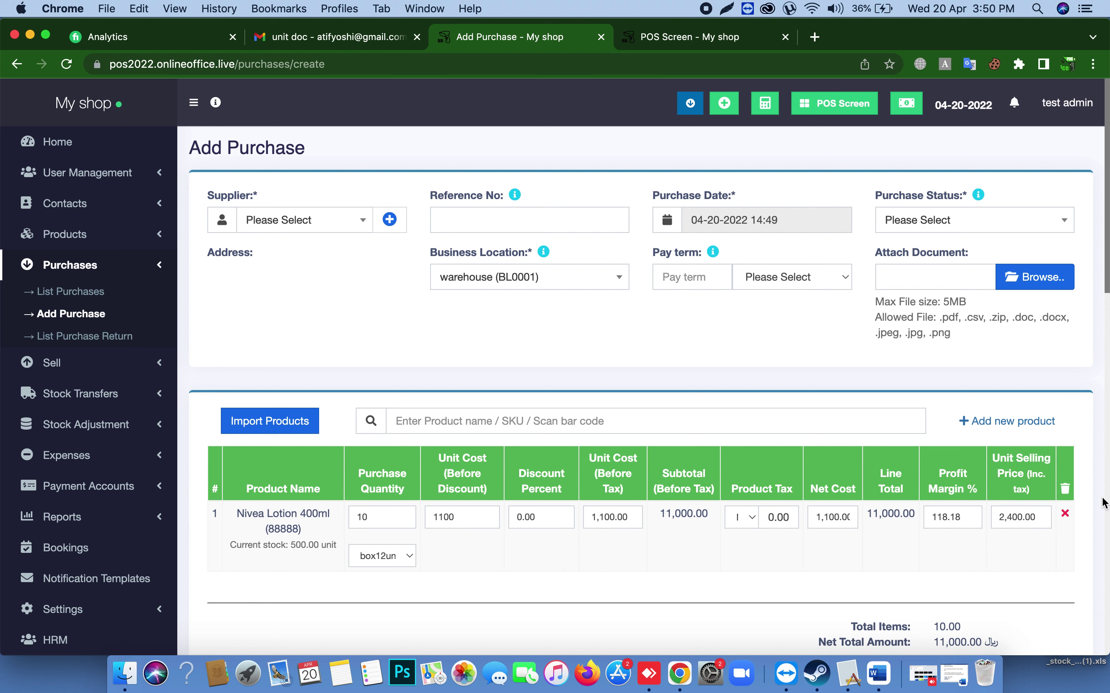
# - Try pck6unit as the purchase line's unit, and leave the purchase form for the home page without saving
pyautogui.click(1032, 520)
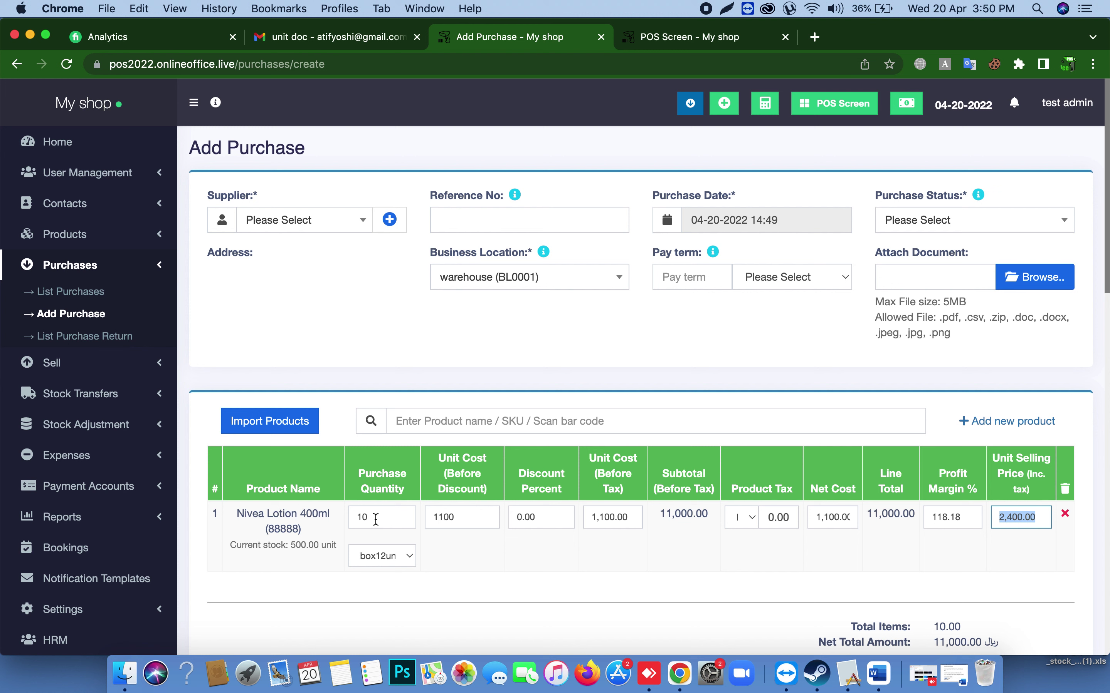
pyautogui.click(491, 426)
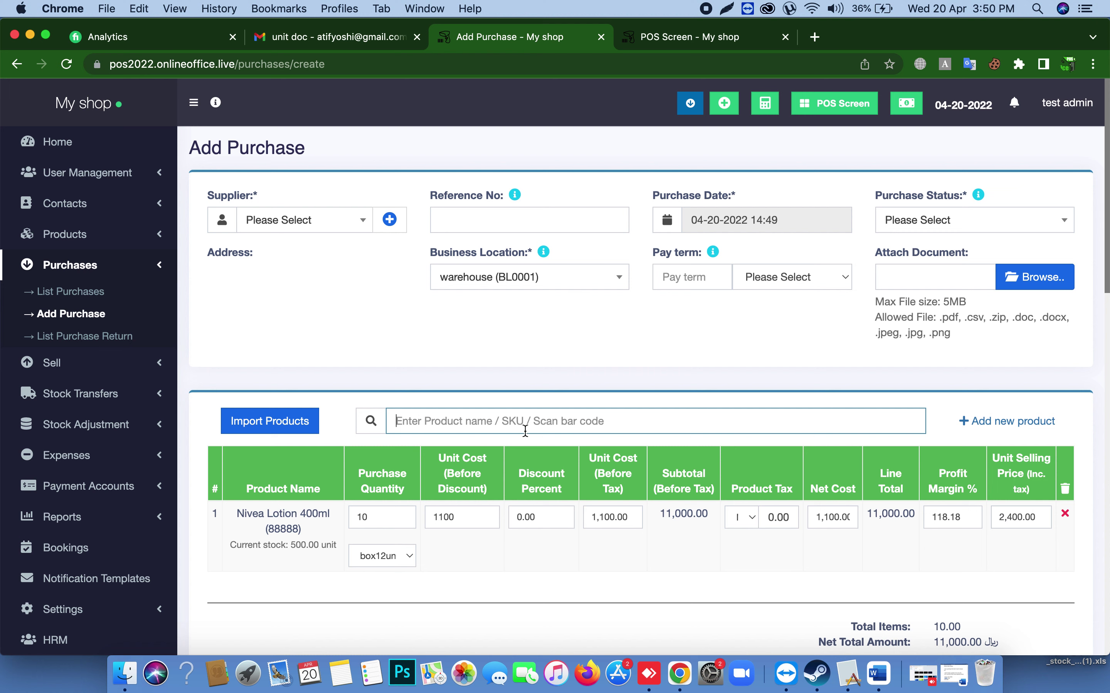
pyautogui.scroll(-10, 507, 559)
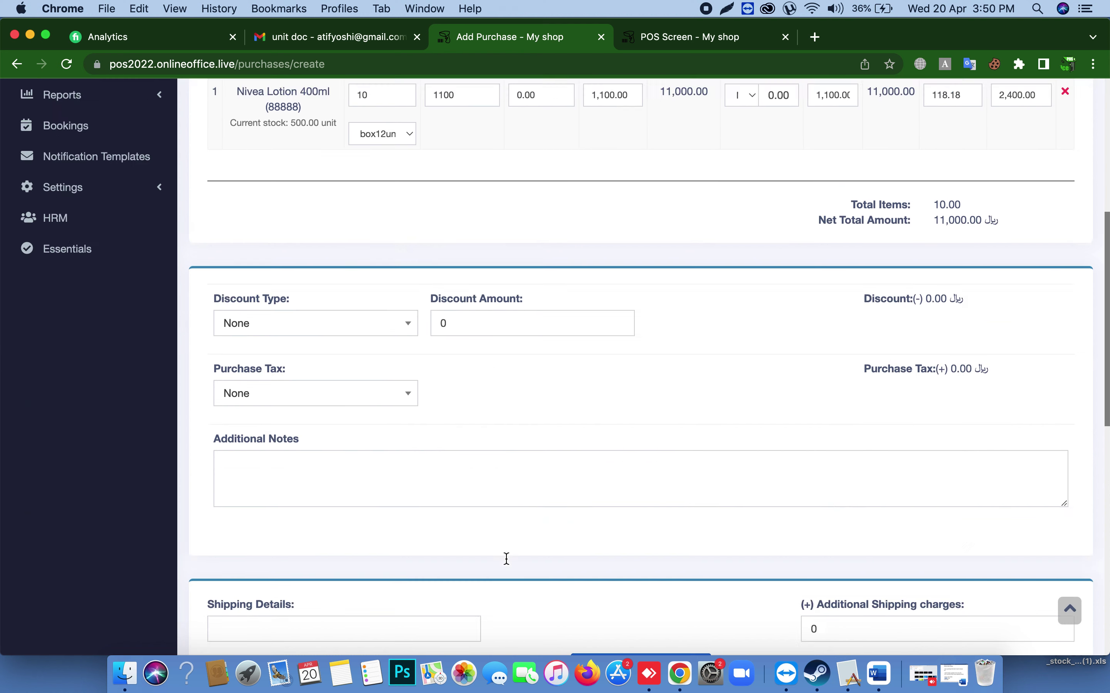
pyautogui.scroll(4, 507, 559)
pyautogui.click(380, 296)
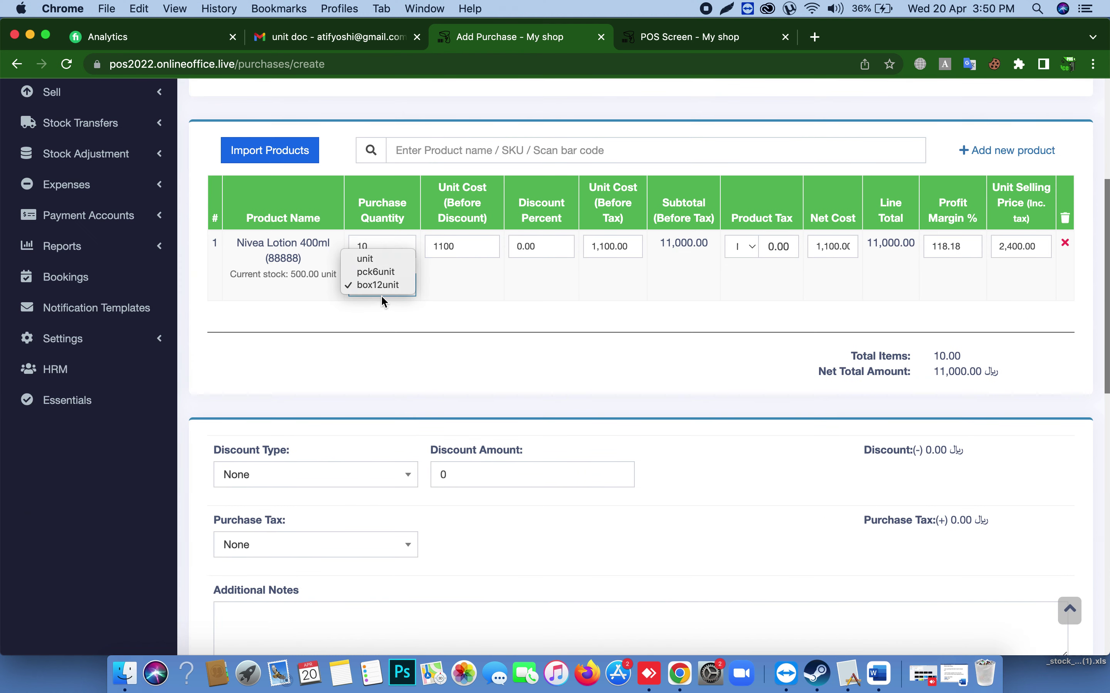
pyautogui.click(383, 274)
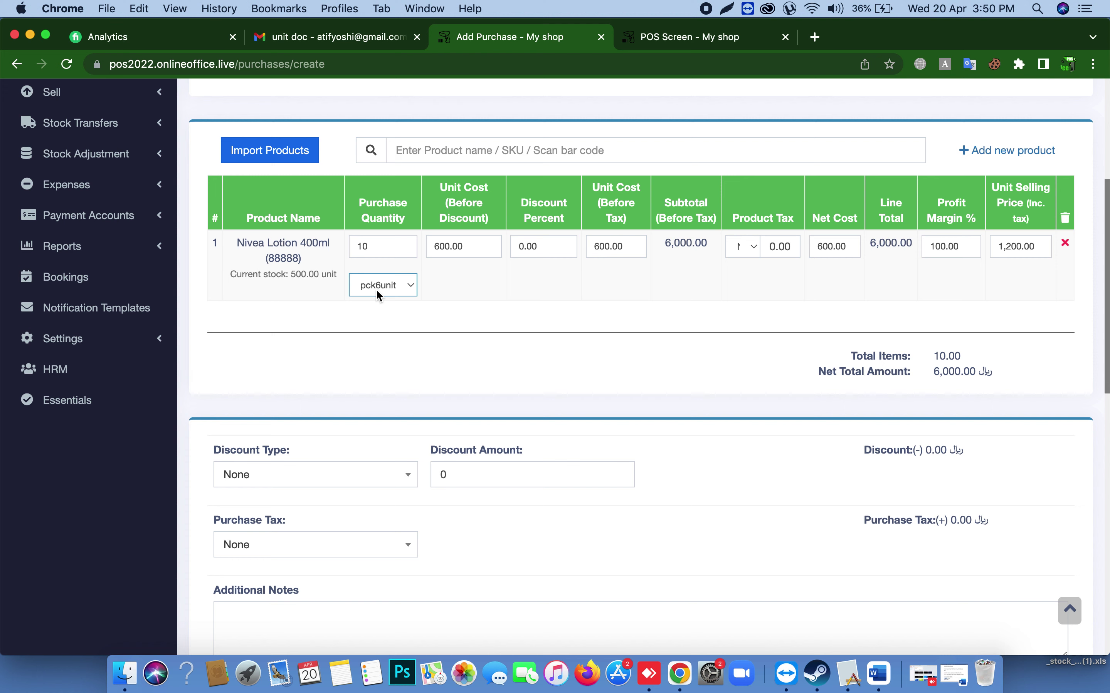
pyautogui.scroll(-7, 178, 401)
pyautogui.scroll(12, 181, 393)
pyautogui.scroll(2, 181, 392)
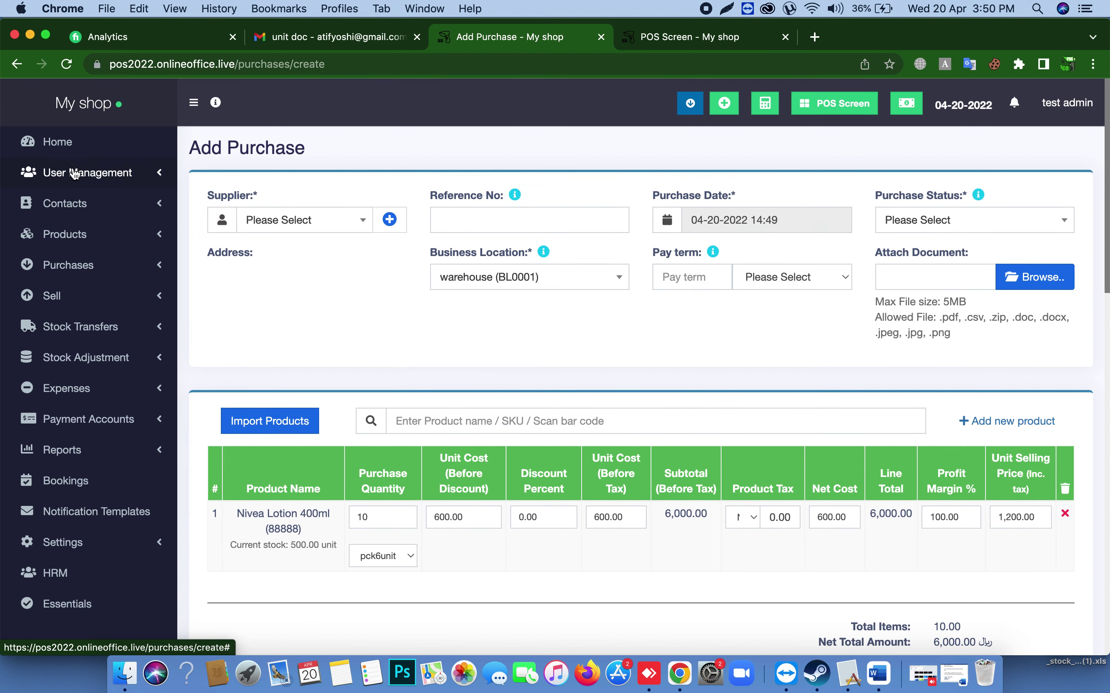
pyautogui.click(76, 152)
pyautogui.click(684, 243)
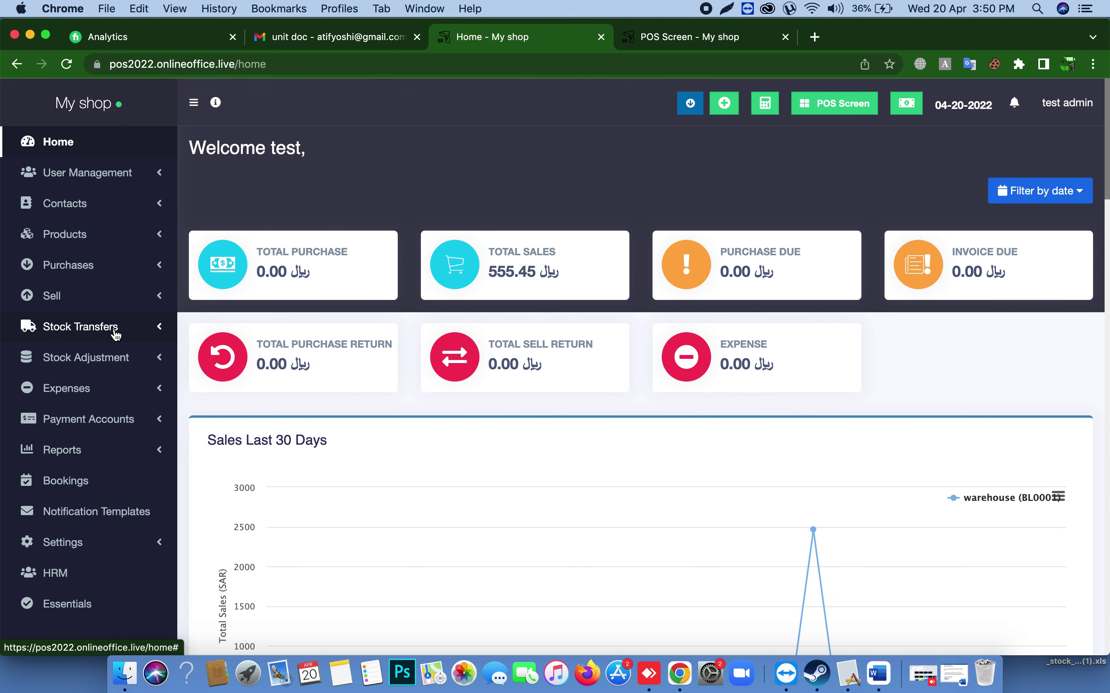
# - Open the product list and search for lotion to check the product's current stock
pyautogui.click(110, 235)
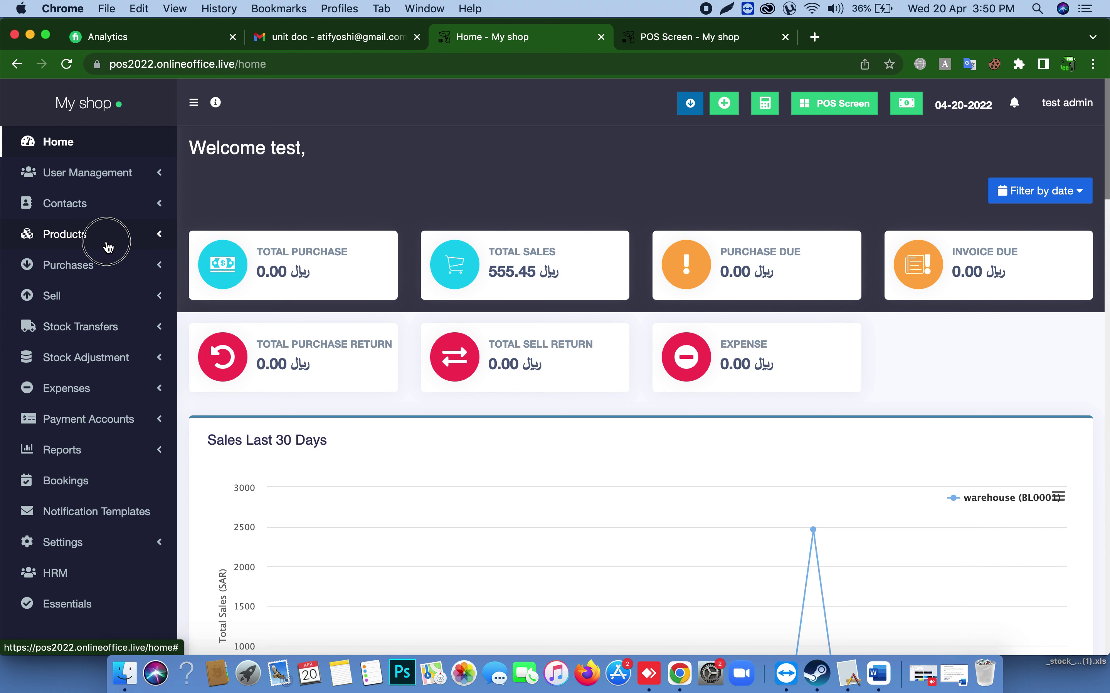
pyautogui.click(70, 269)
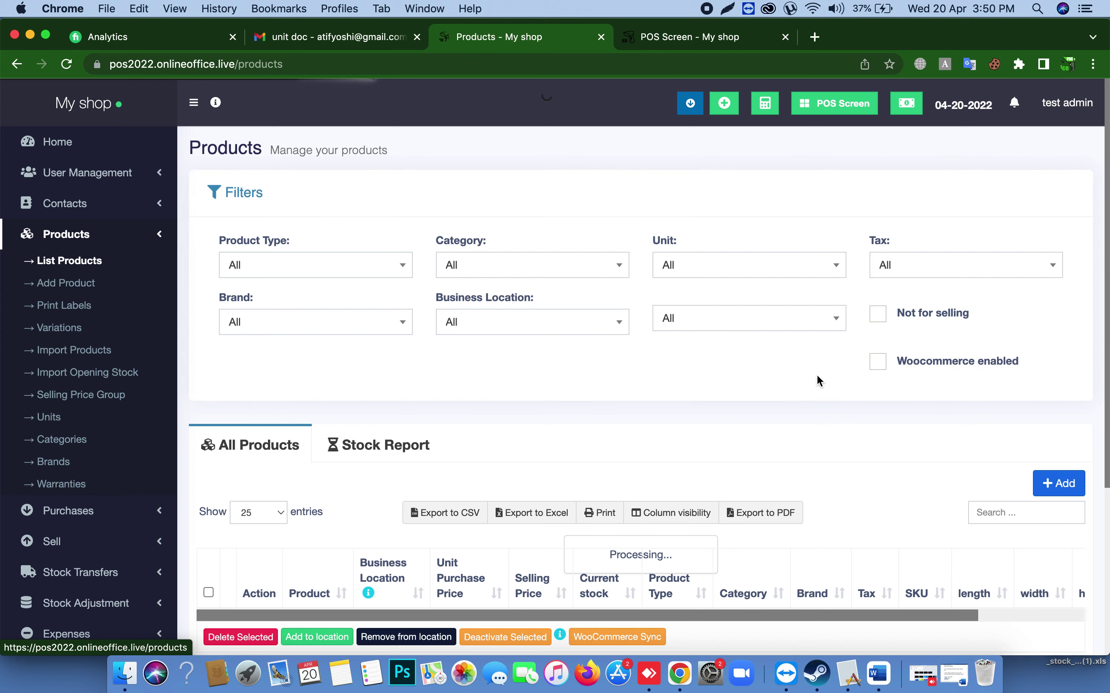
pyautogui.click(998, 512)
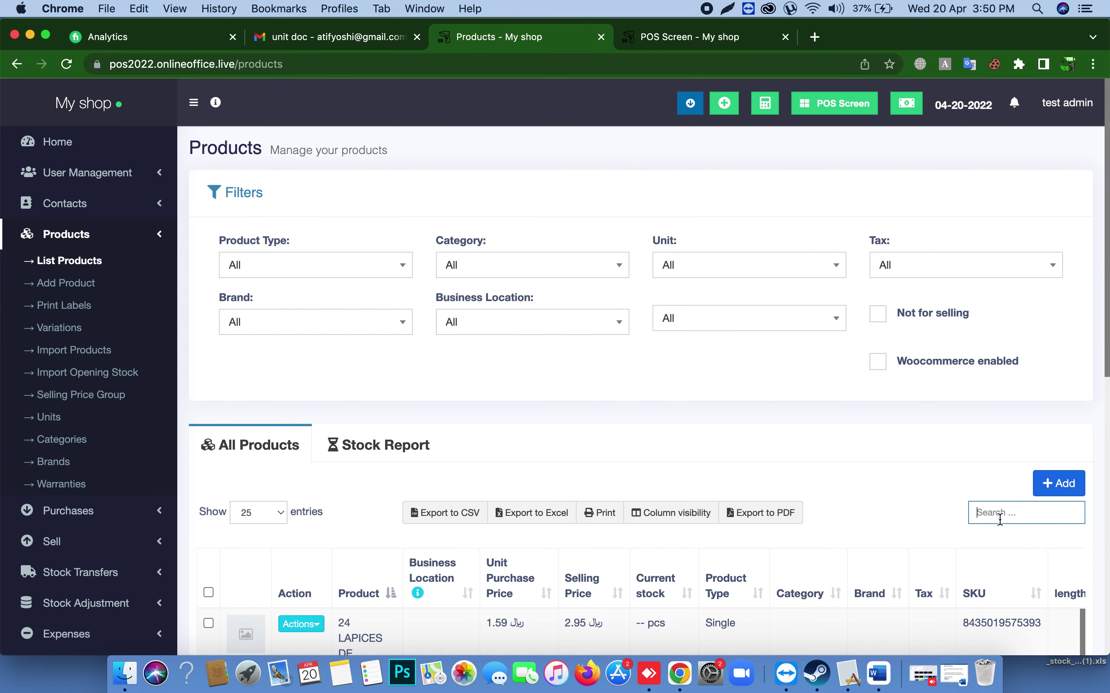
pyautogui.write('lotion')
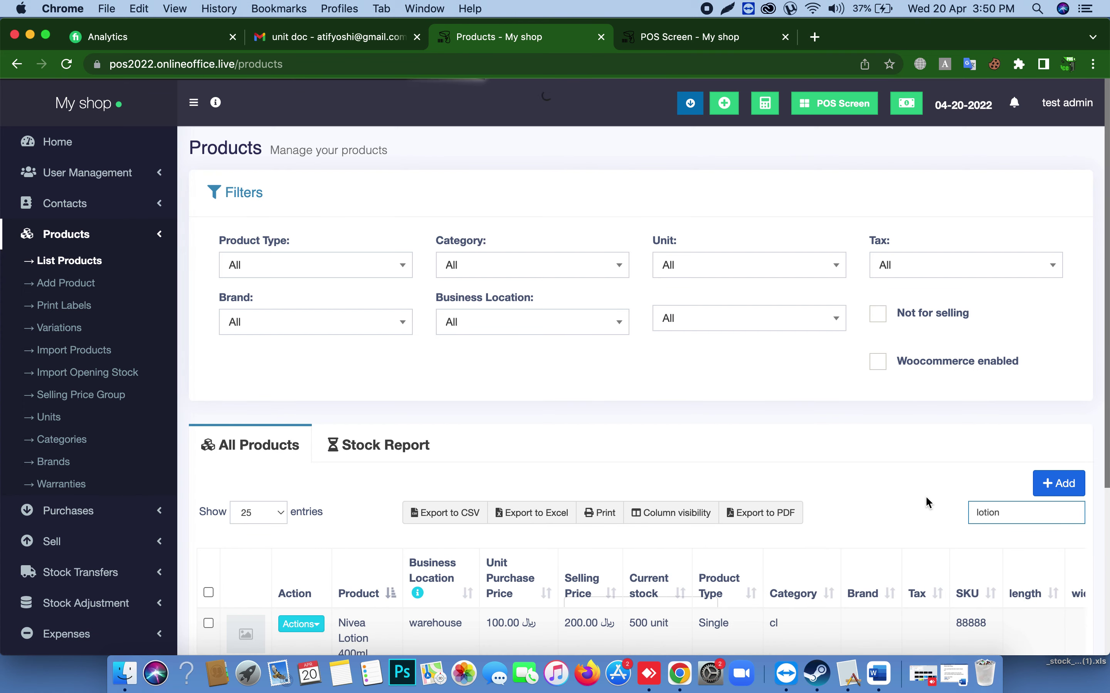
pyautogui.scroll(-5, 637, 528)
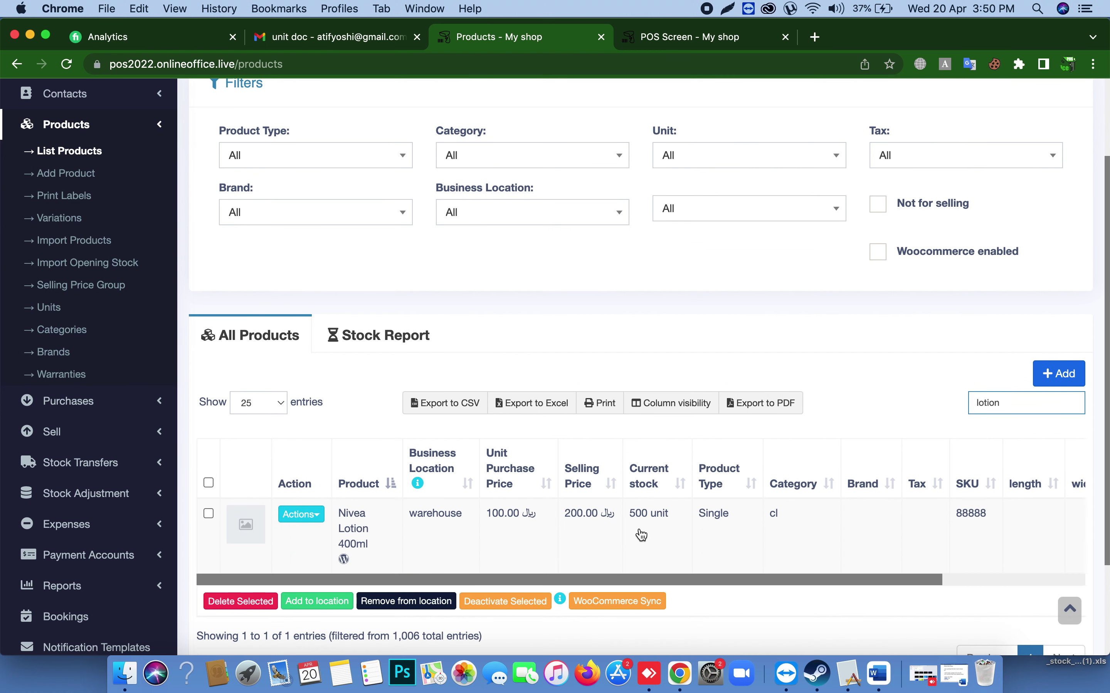
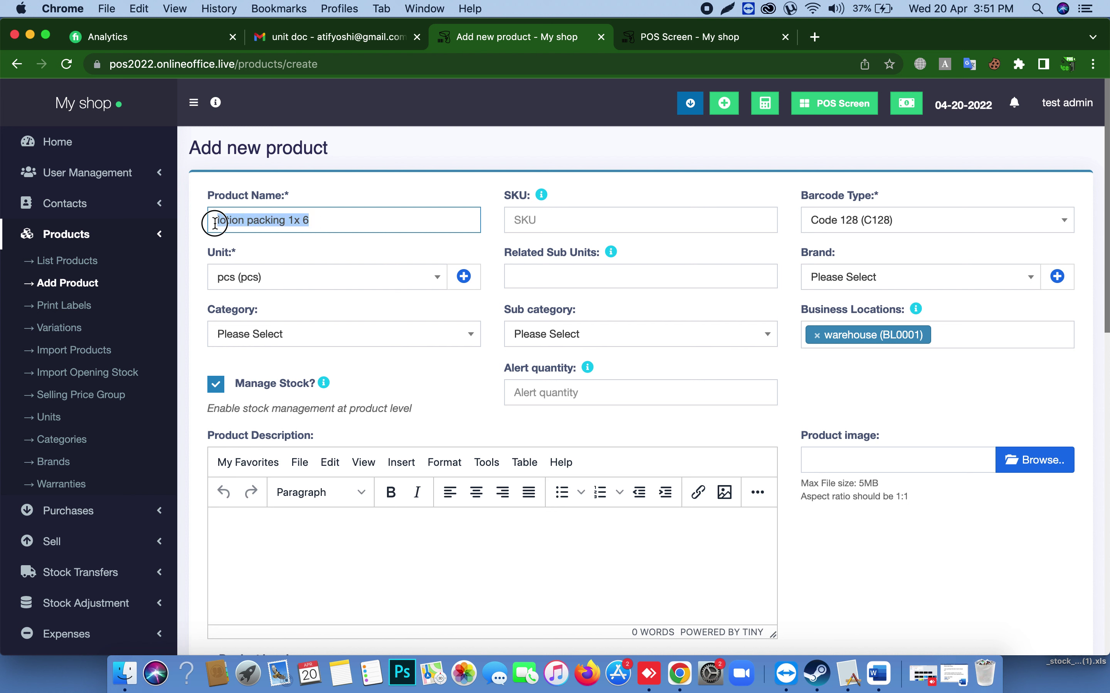
# - Complete the new product's name as Nieva lotion packing 1x 6 and enter the SKU 99999999
pyautogui.click(218, 221)
pyautogui.write('Nieva')
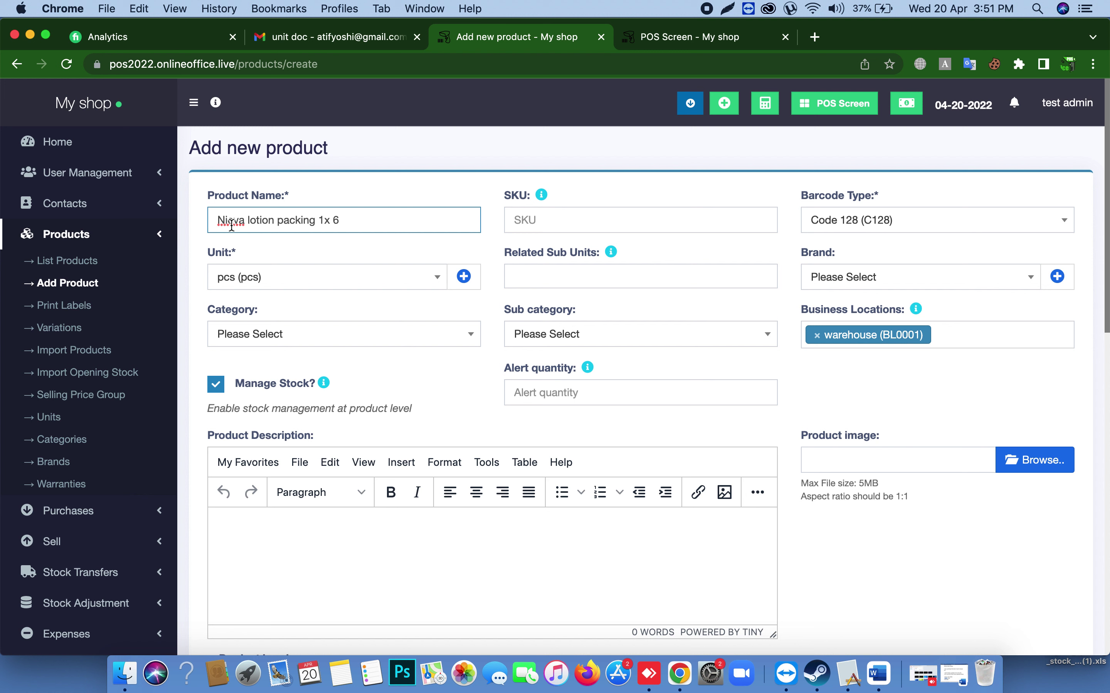
pyautogui.click(572, 226)
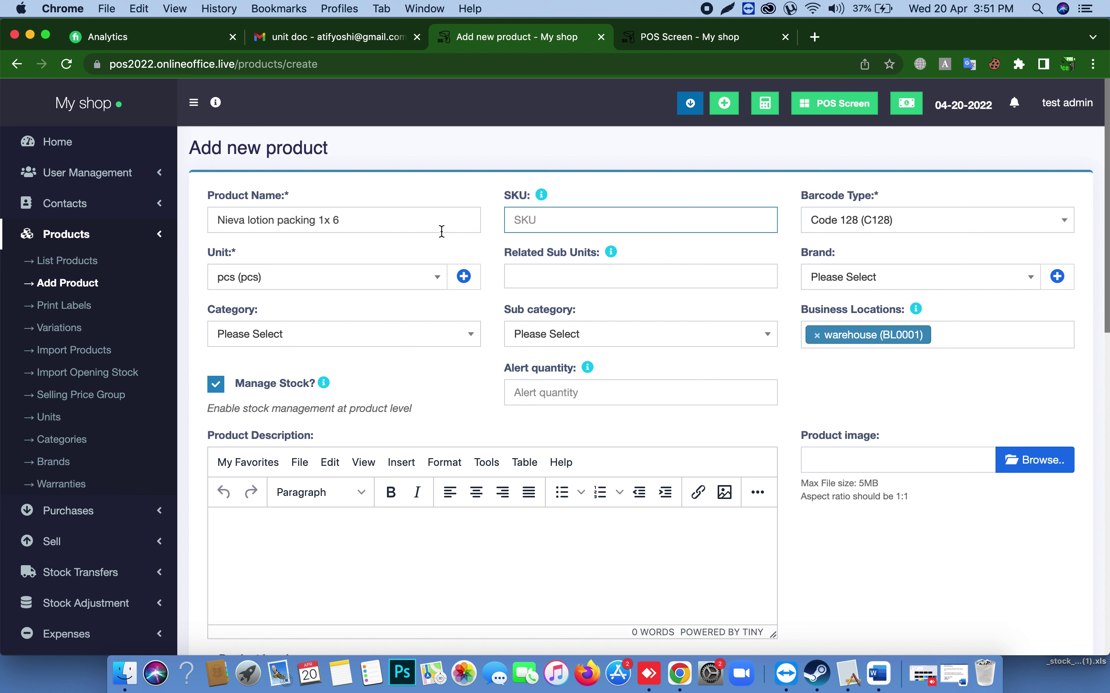
pyautogui.write('99999999')
pyautogui.moveTo(223, 220); pyautogui.dragTo(354, 226)
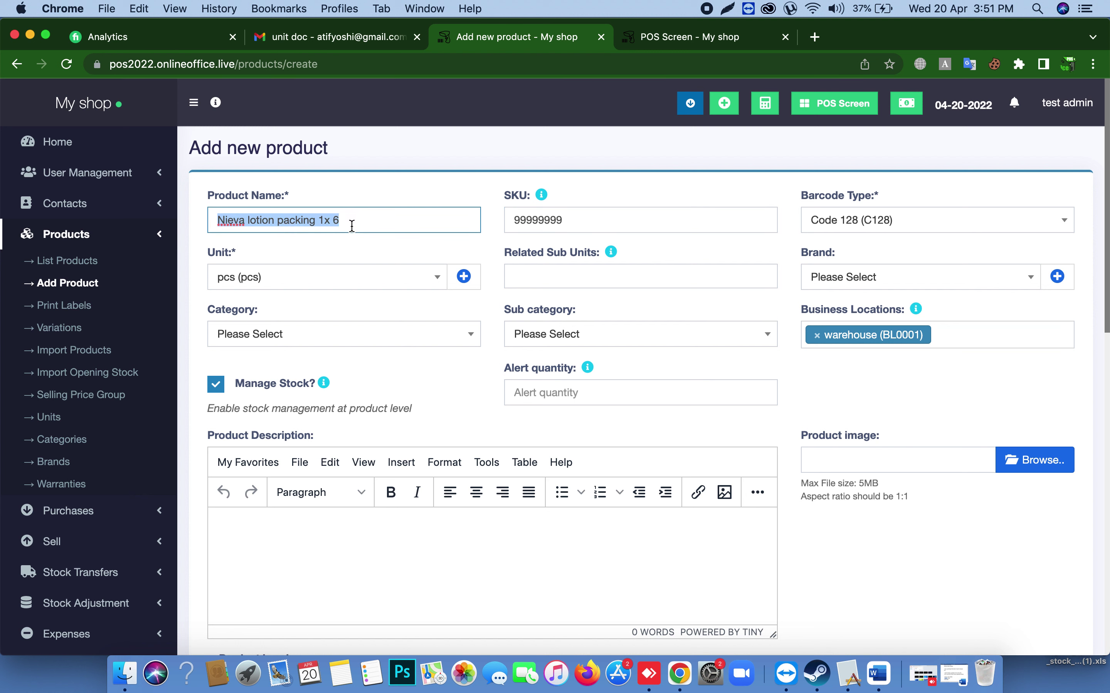
# - Keep pcs as the new packing product's unit and turn off stock management for it
pyautogui.click(270, 279)
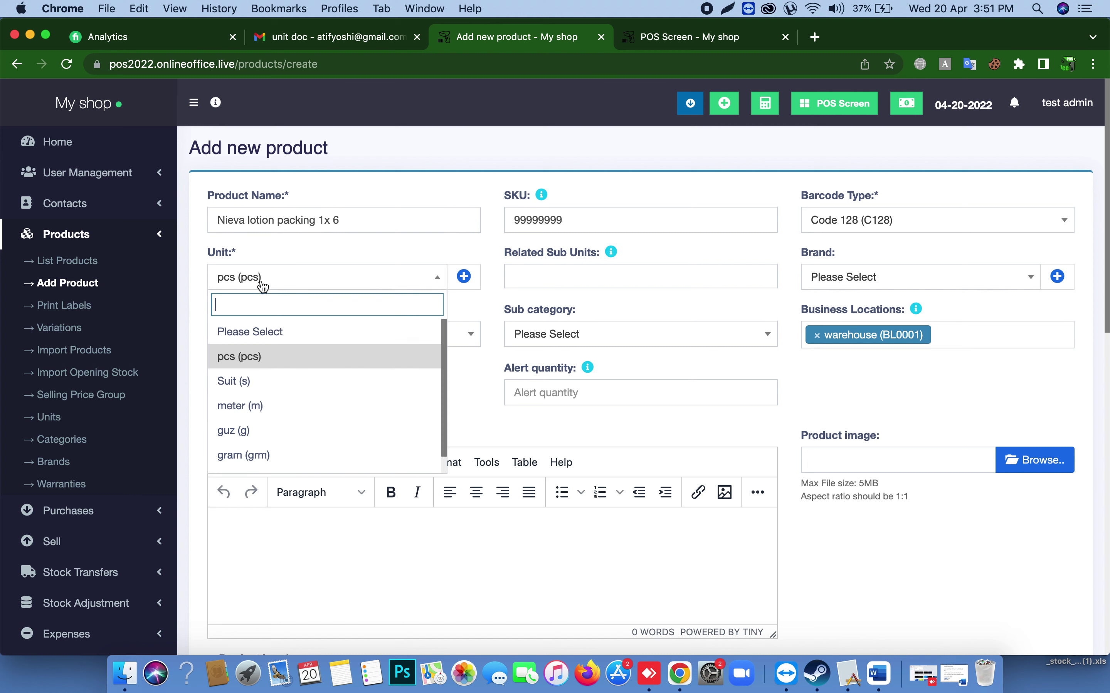
pyautogui.click(241, 362)
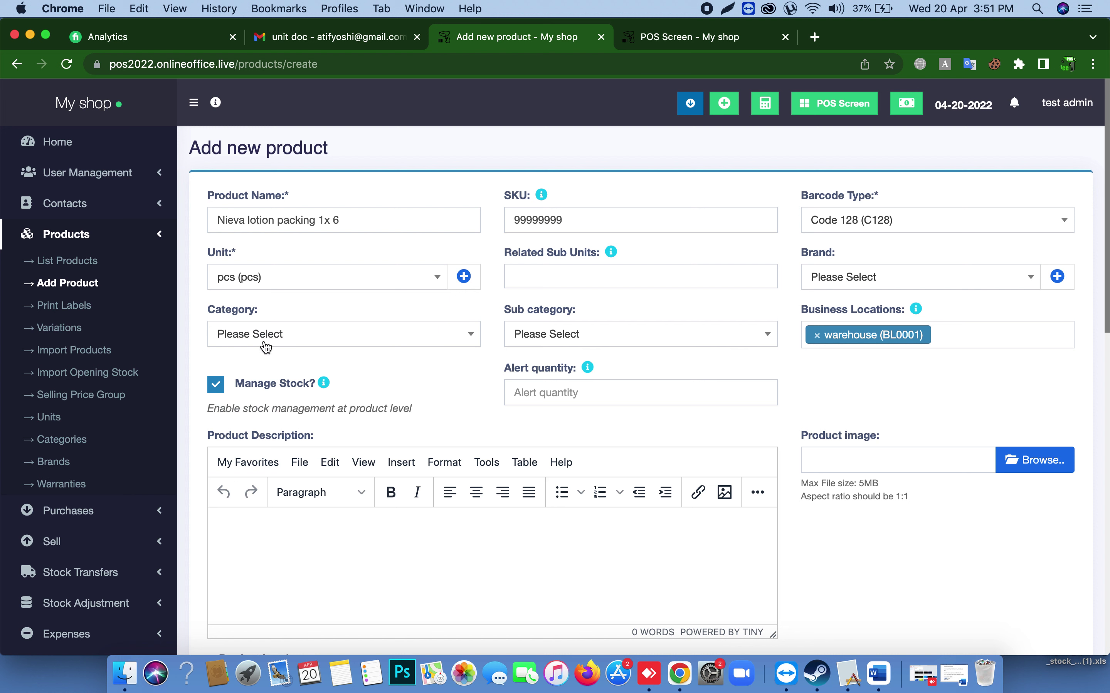
pyautogui.click(215, 390)
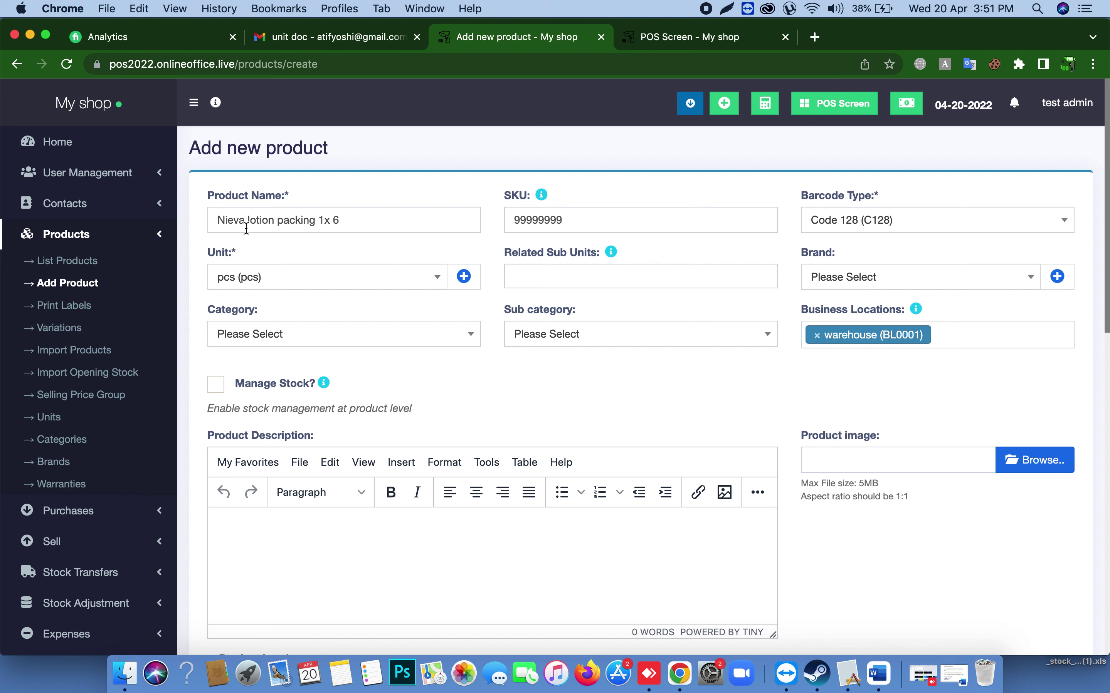
pyautogui.moveTo(339, 220); pyautogui.dragTo(215, 220)
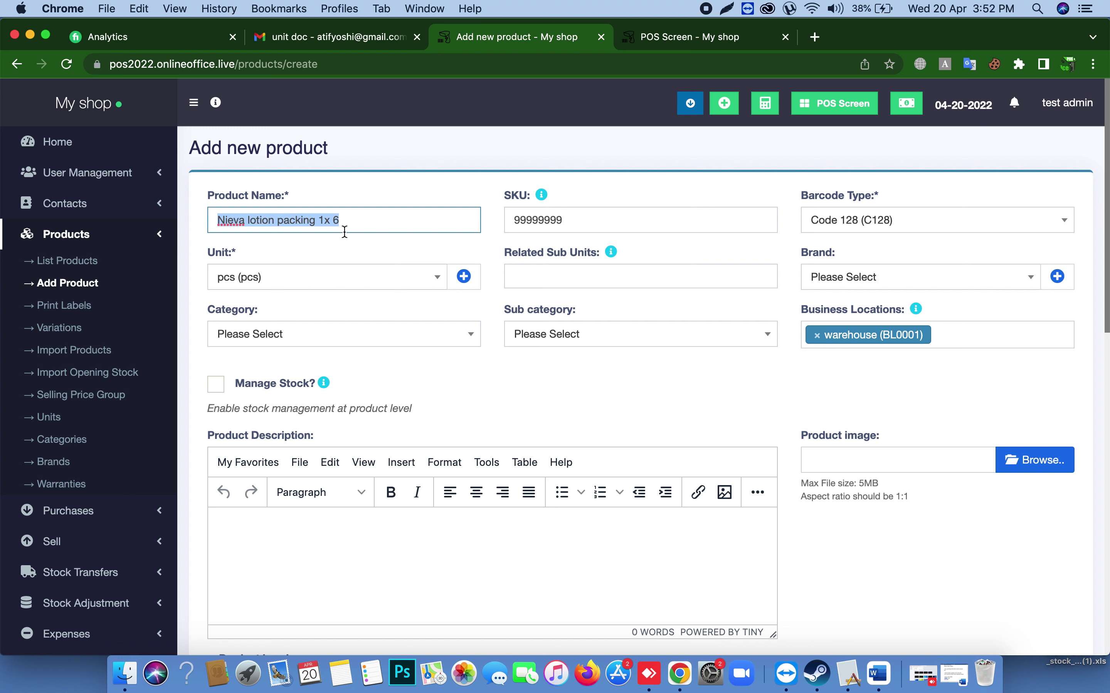
# - Set the default purchase price including tax to 1000 and the default selling price to 1180, and save the product
pyautogui.scroll(-15, 449, 375)
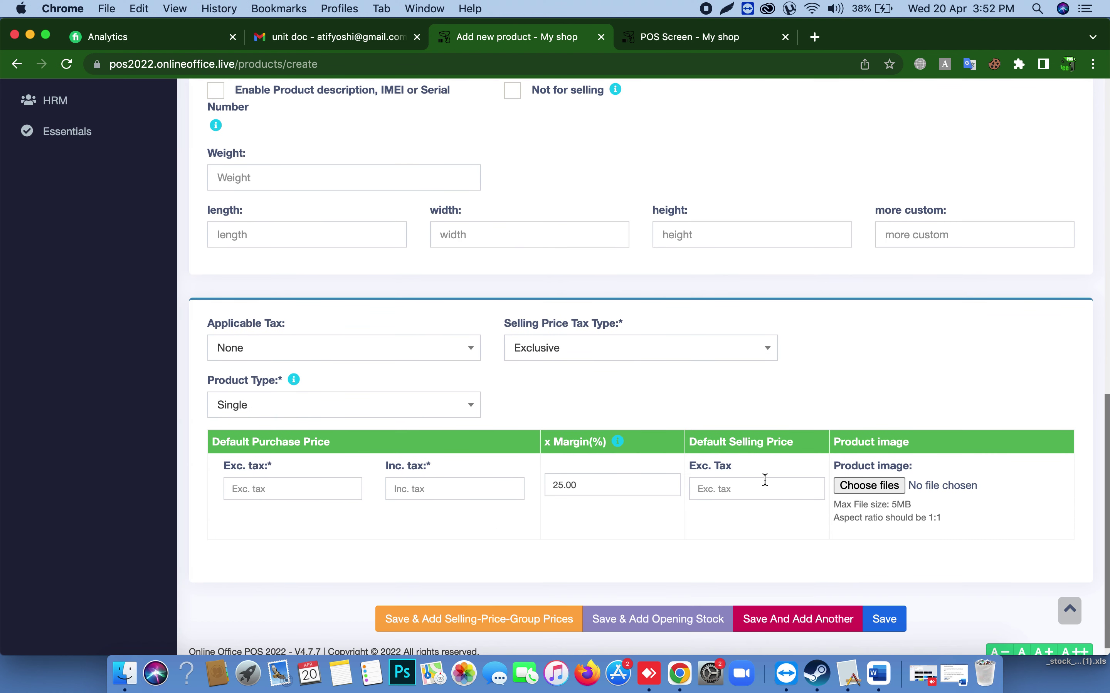
pyautogui.click(444, 494)
pyautogui.write('1,')
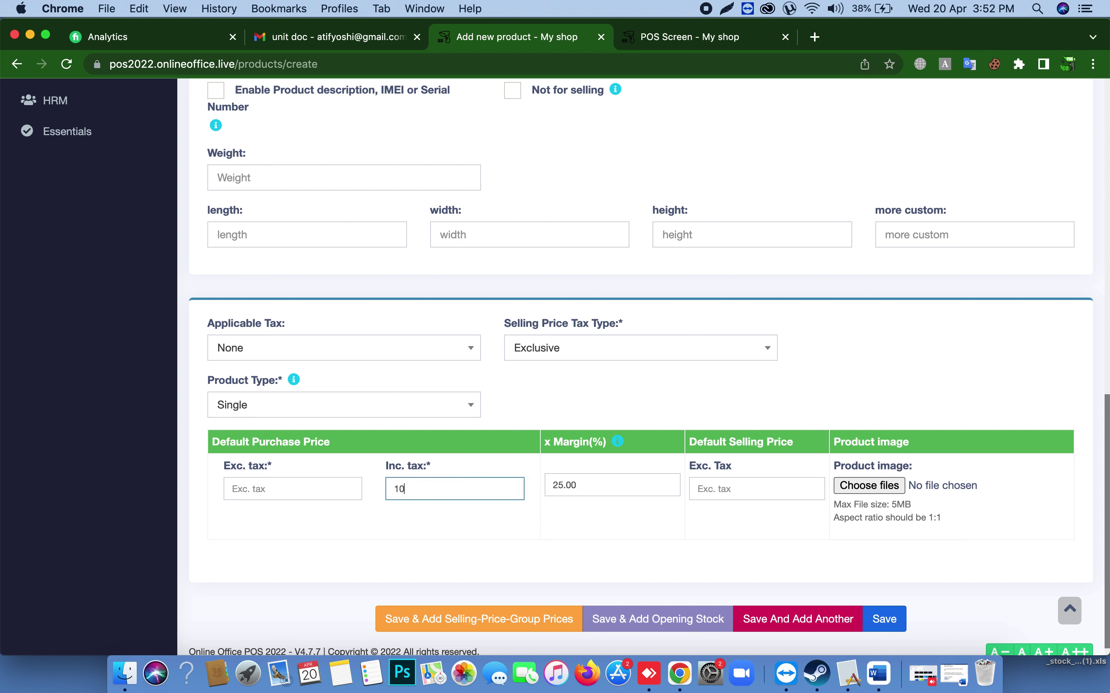
pyautogui.write('000')
pyautogui.press('Tab')
pyautogui.press('Tab')
pyautogui.write('11')
pyautogui.click(587, 547)
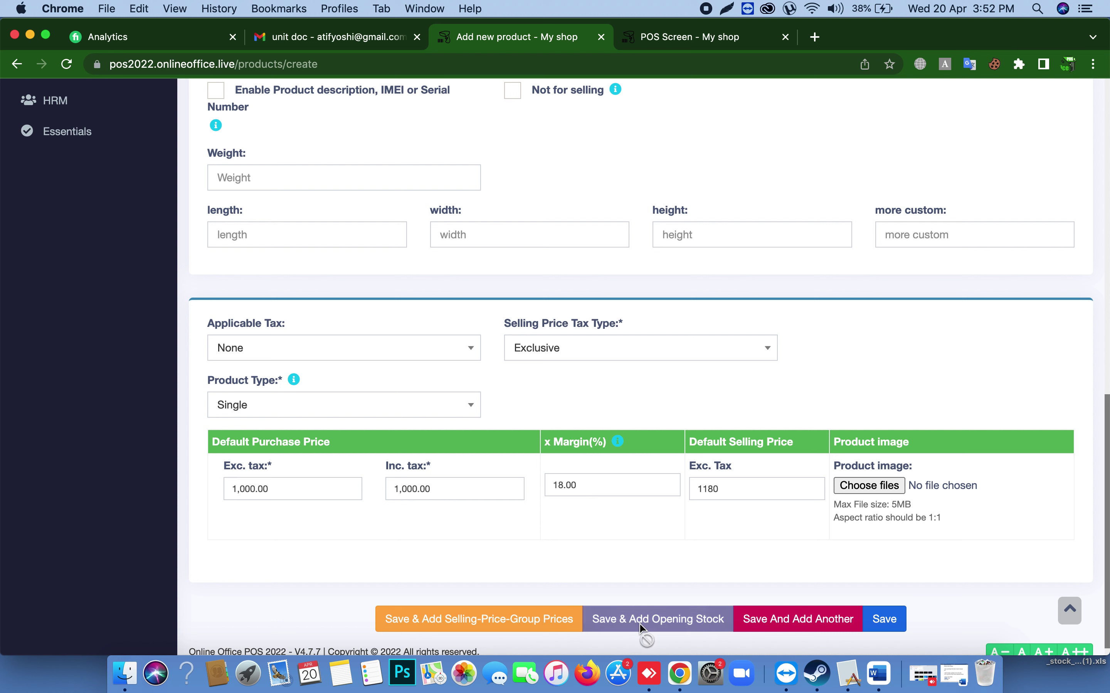
pyautogui.click(881, 625)
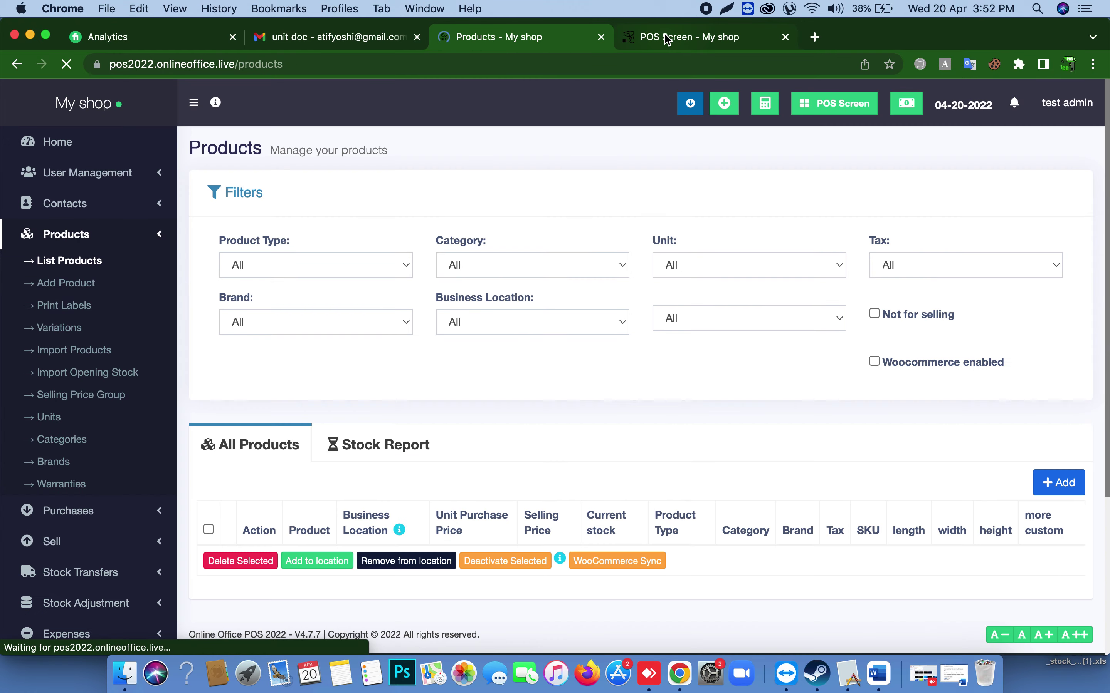
# - On the POS screen, search for lotion and add Nieva lotion packing 1x 6 to the sale
pyautogui.click(667, 38)
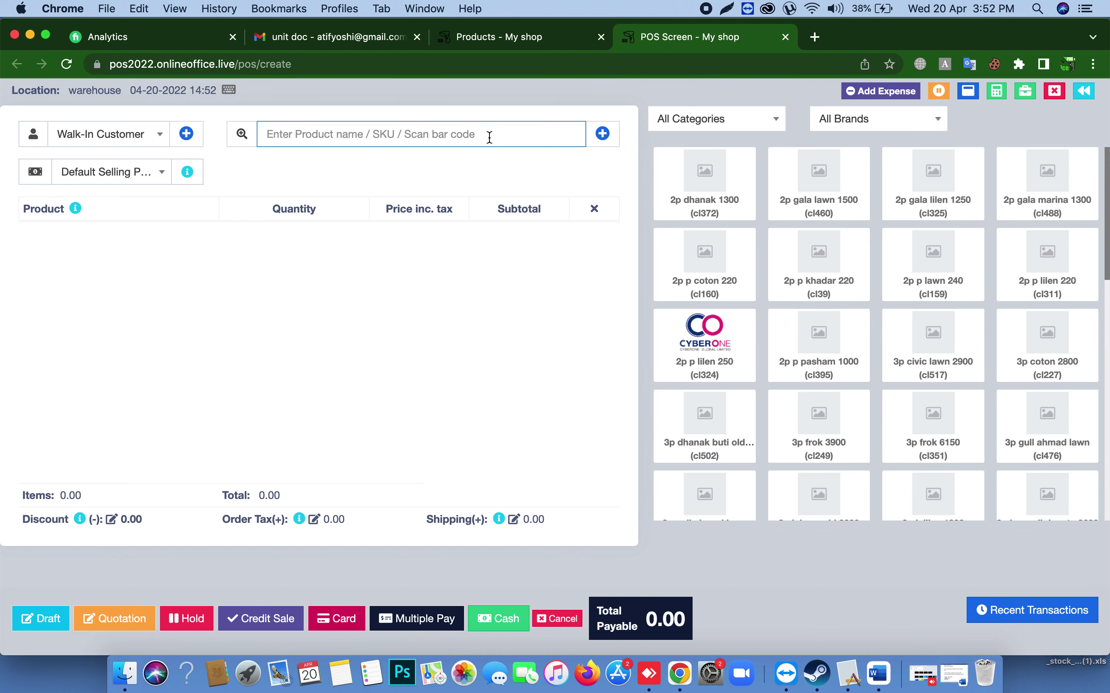
pyautogui.write('lotion')
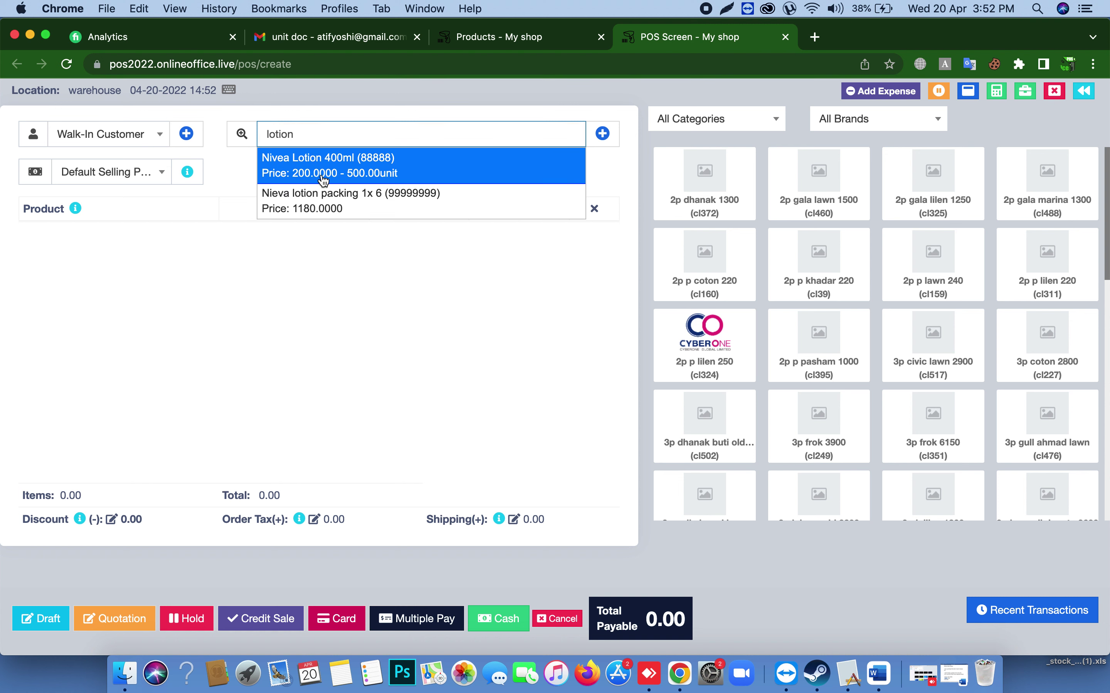
pyautogui.click(323, 205)
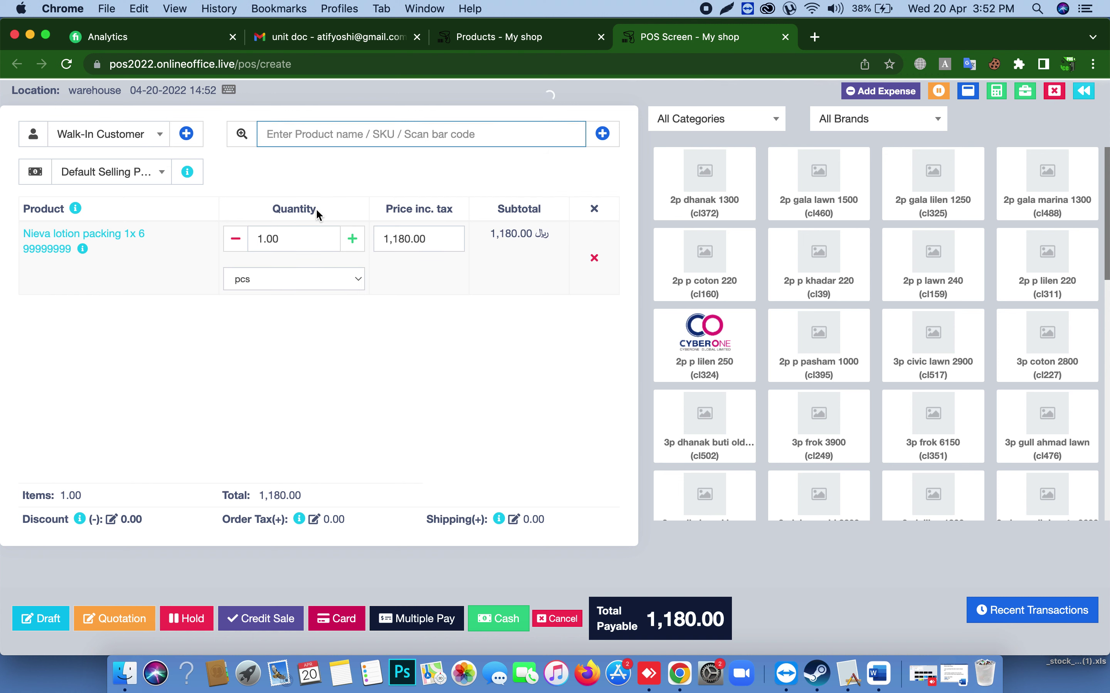
# - Set the packing product's sale quantity to 3 and complete the sale as a cash payment
pyautogui.click(295, 239)
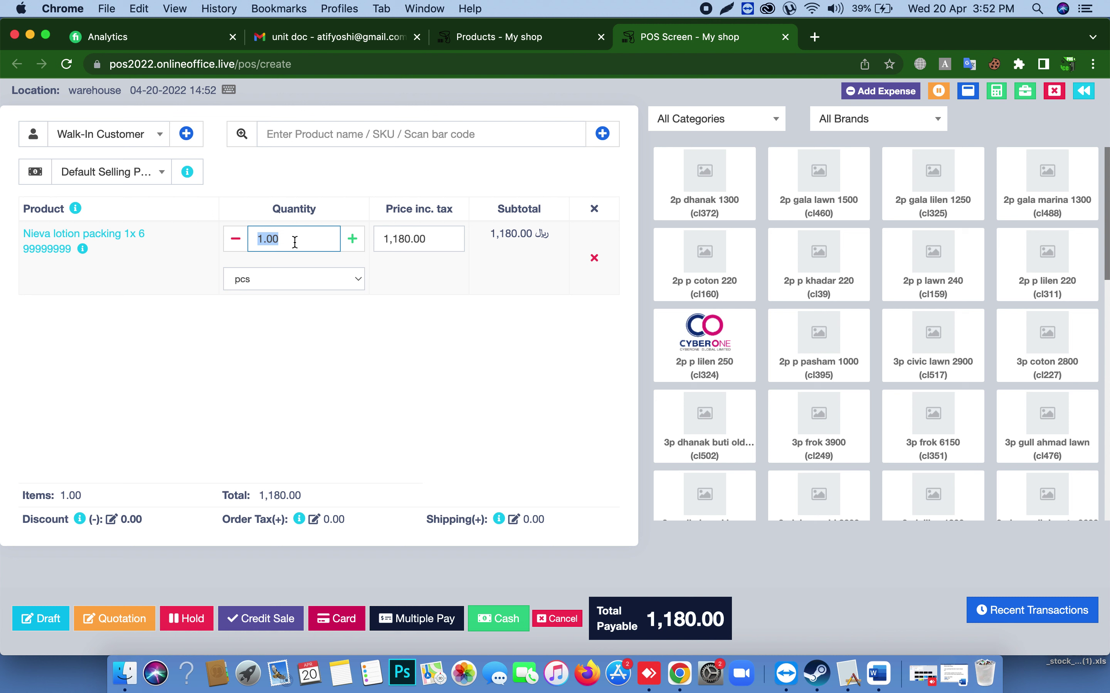
pyautogui.write('2')
pyautogui.click(348, 312)
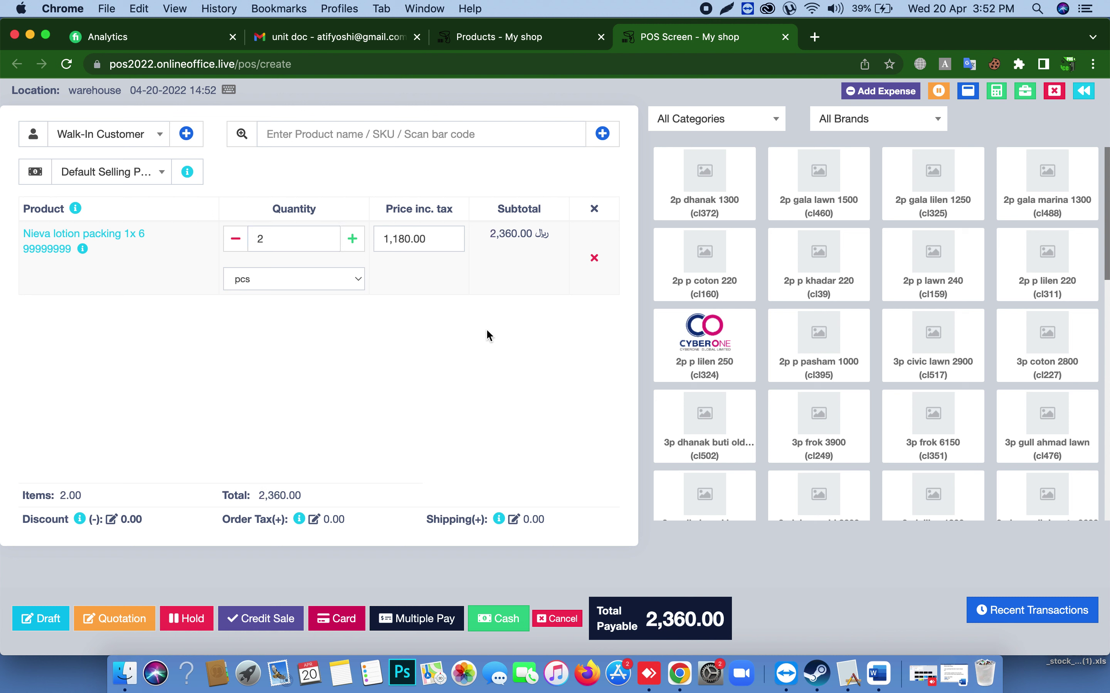
pyautogui.click(276, 243)
pyautogui.write('3')
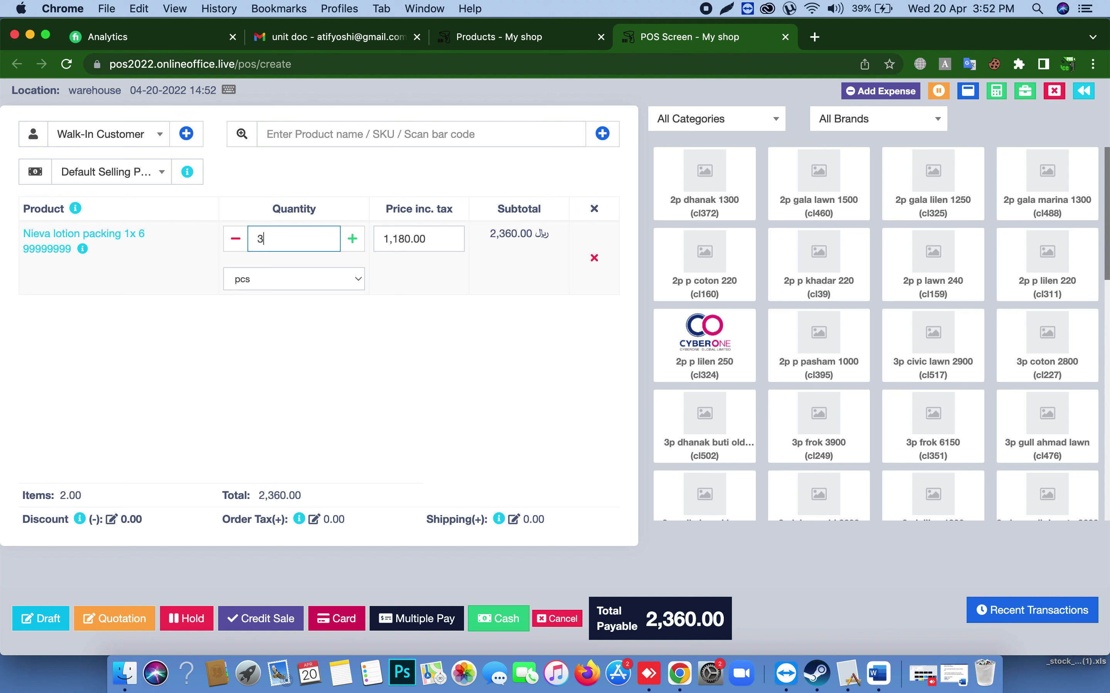
pyautogui.click(315, 326)
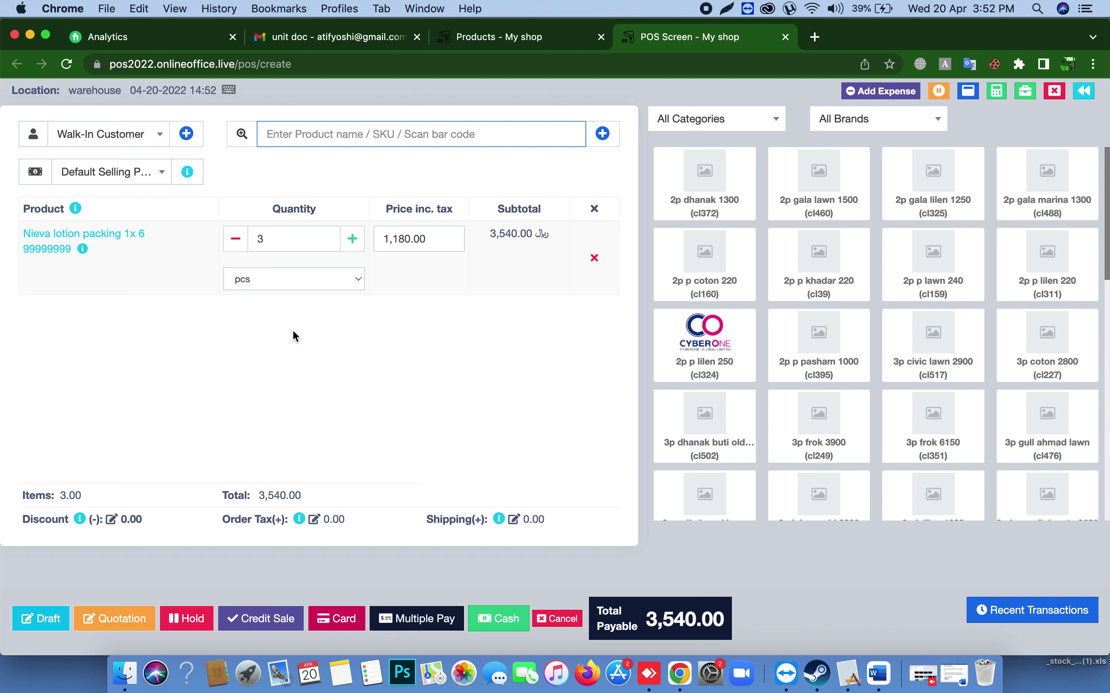
pyautogui.click(412, 240)
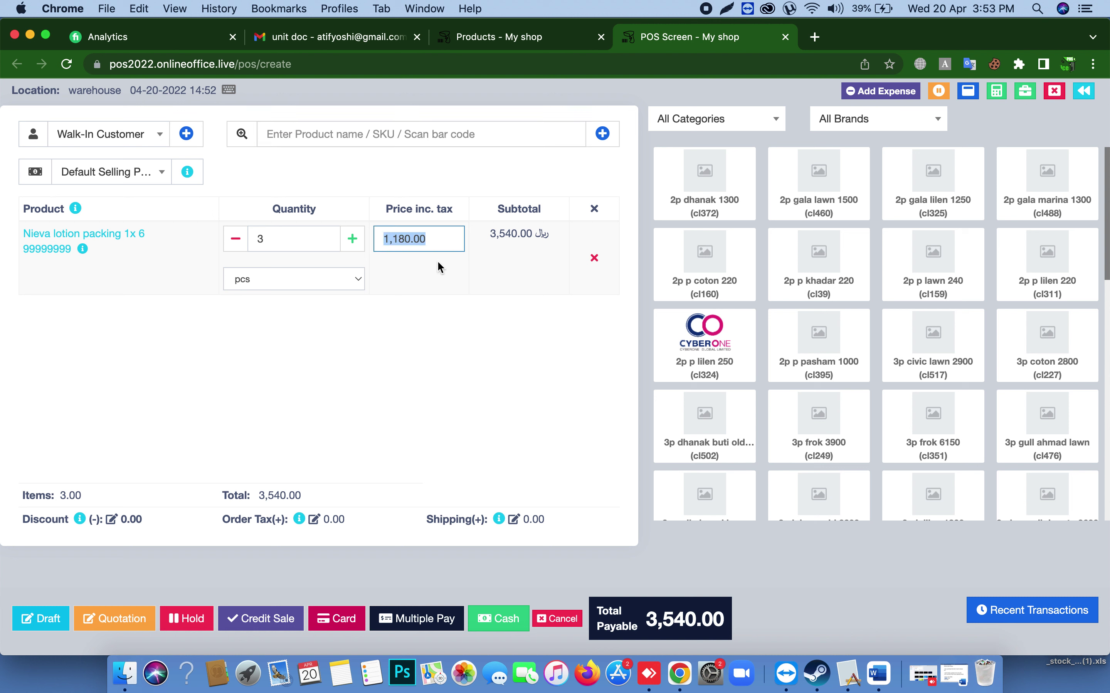
pyautogui.click(347, 378)
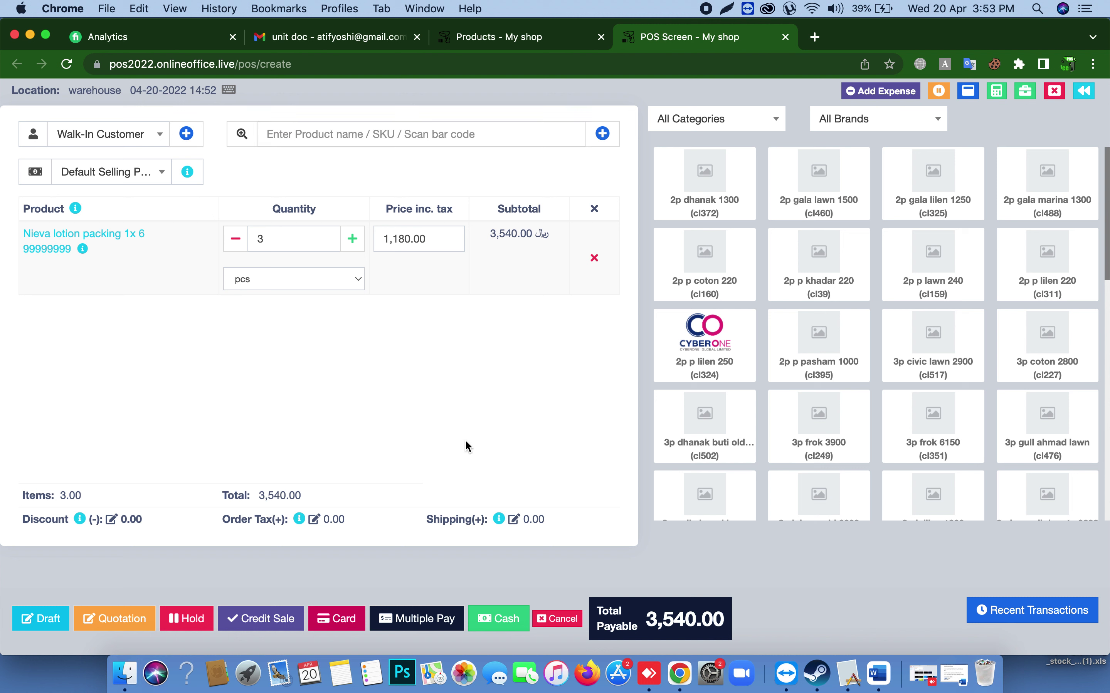
pyautogui.click(502, 622)
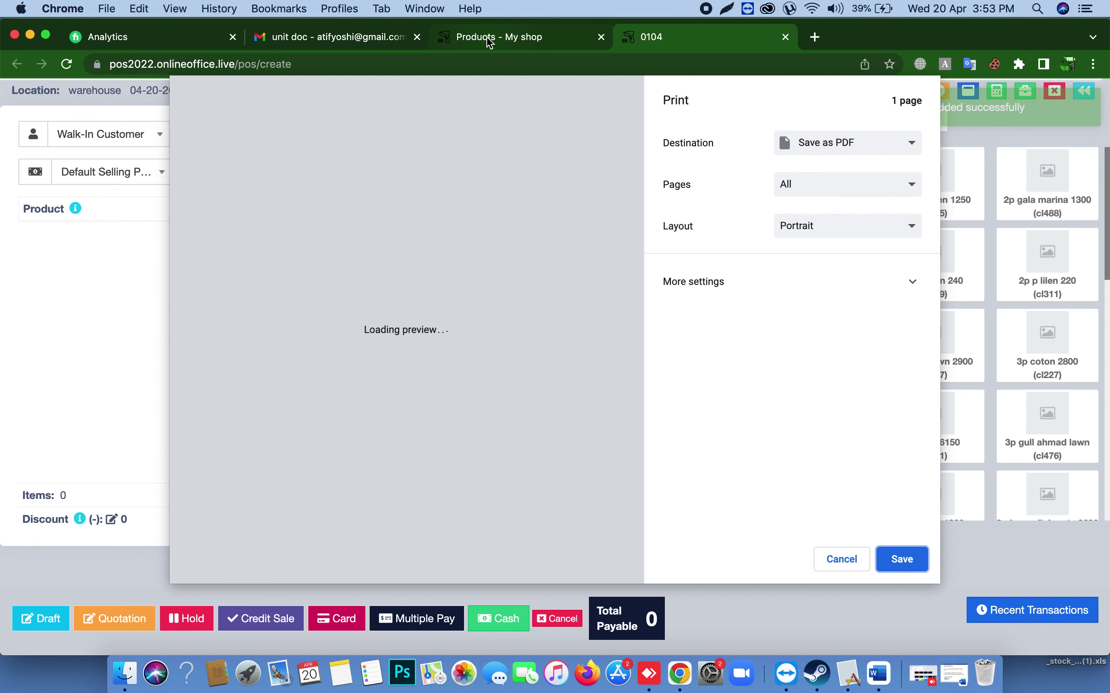
# - Reload the product list and search for lotion to check the current stock of both lotion products
pyautogui.click(490, 40)
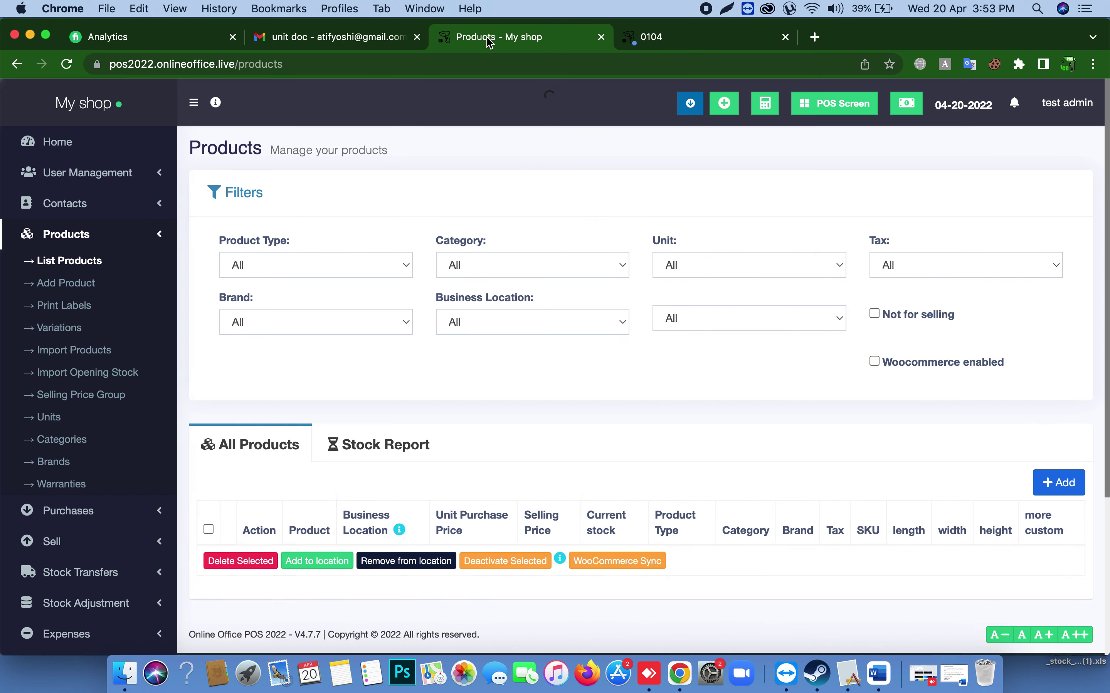
pyautogui.click(66, 66)
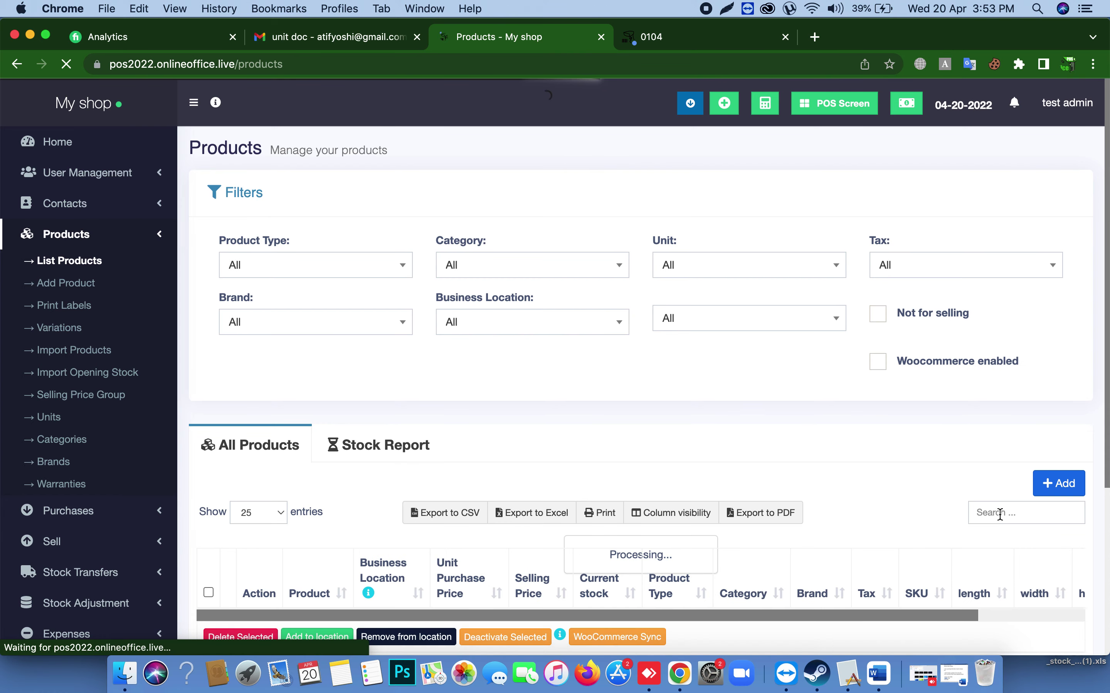
pyautogui.click(1000, 513)
pyautogui.write('lotion')
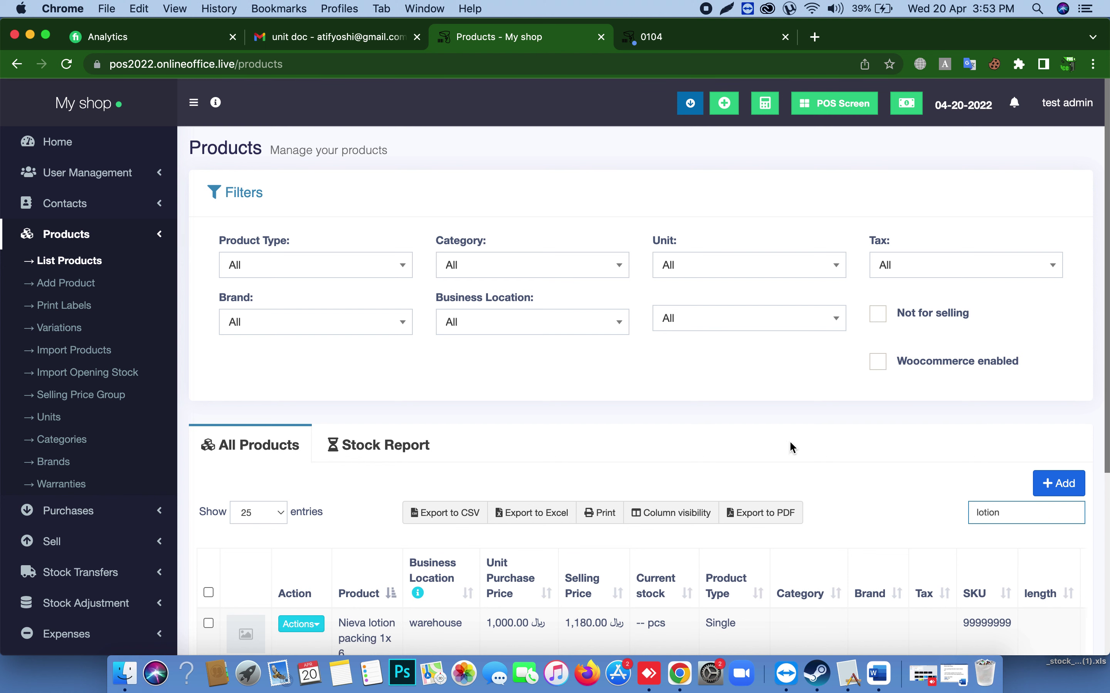
pyautogui.scroll(-3, 739, 489)
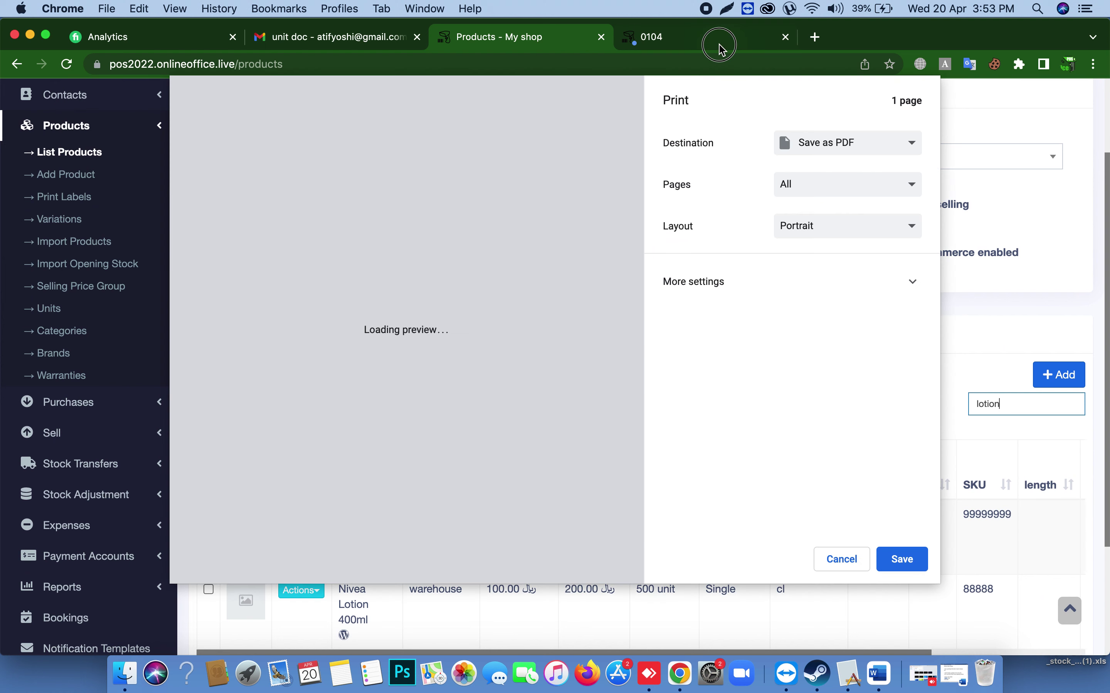
# - Cancel printing the sale receipt and return to the lotion results in the product list
pyautogui.click(719, 42)
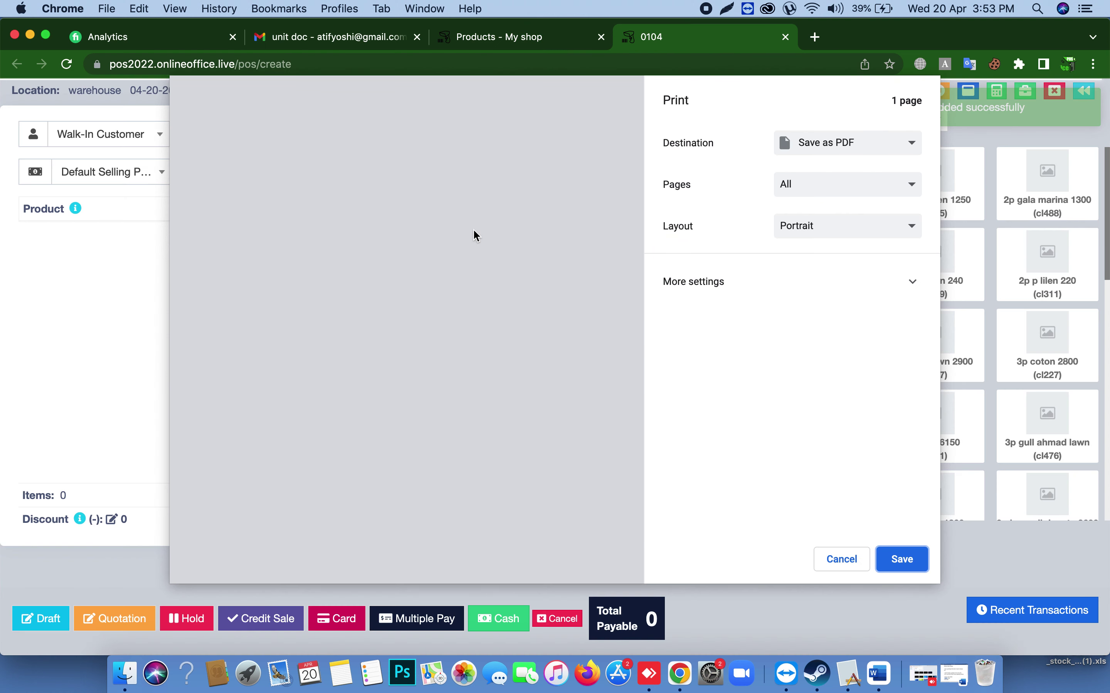
pyautogui.click(852, 561)
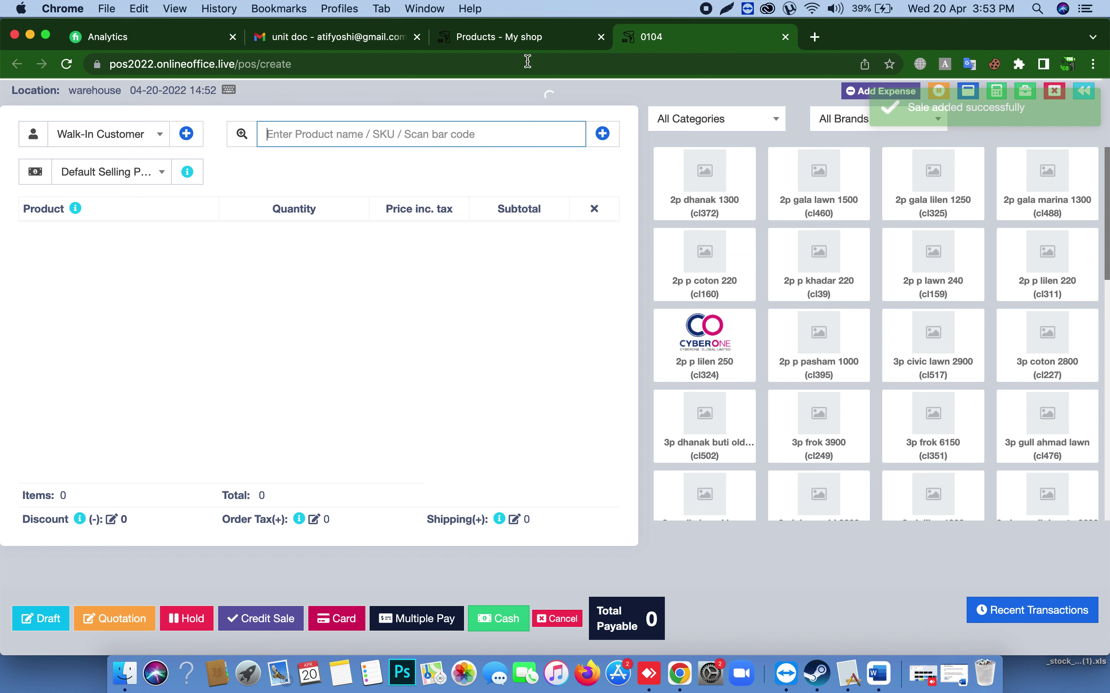
pyautogui.click(569, 35)
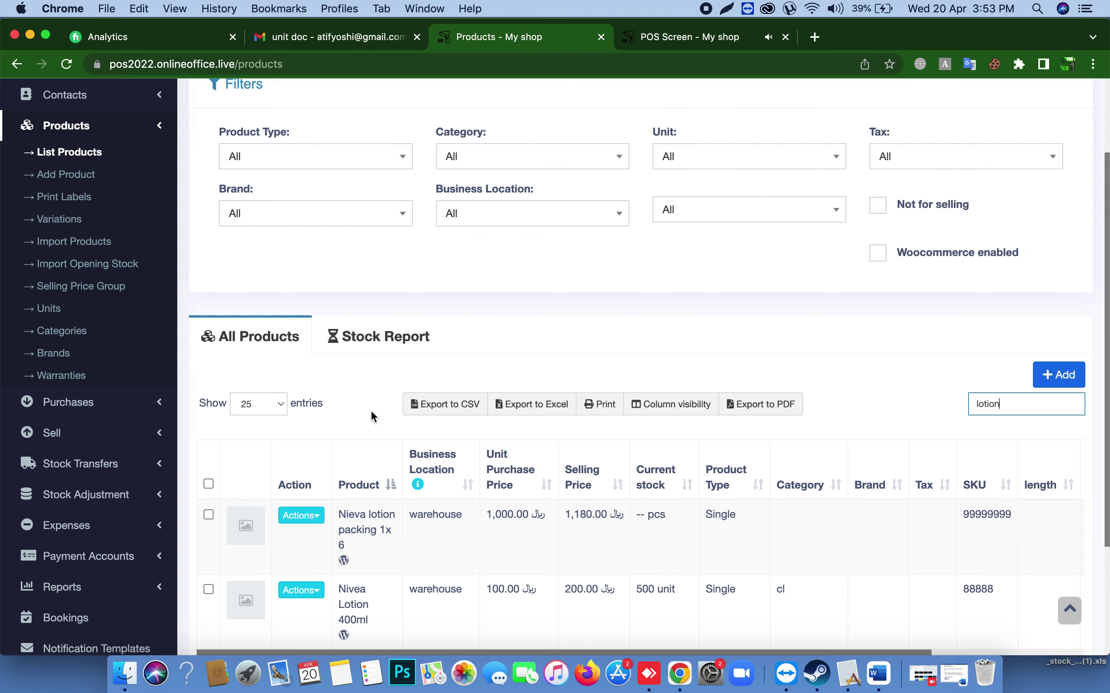
pyautogui.scroll(-3, 371, 417)
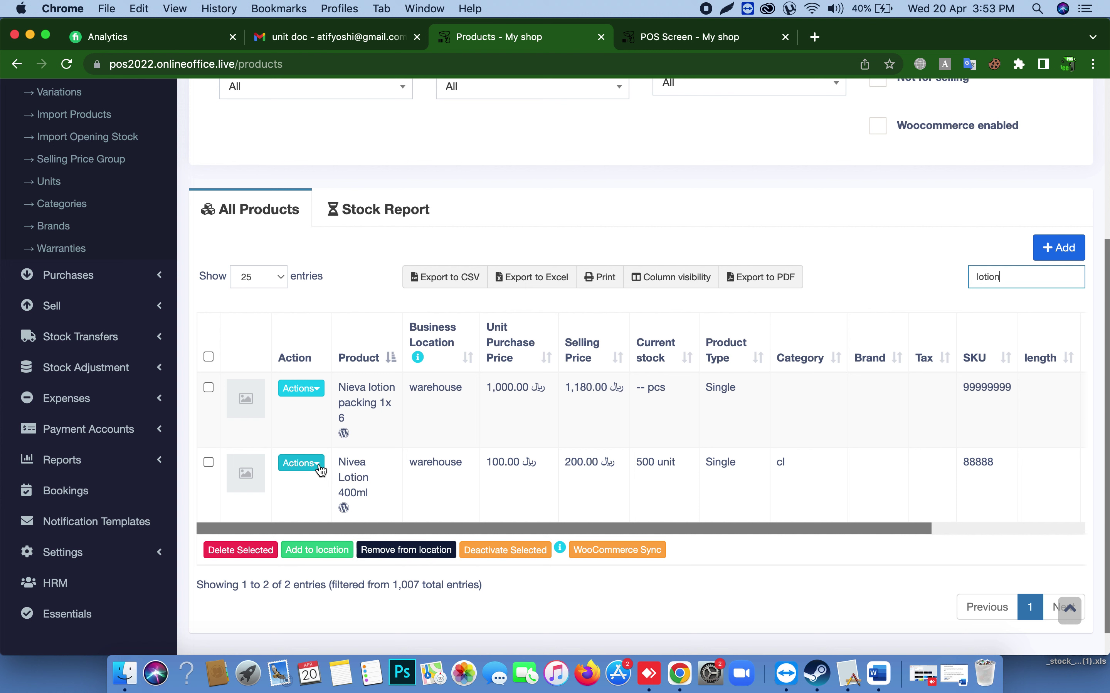
# - Delete the product Nieva lotion packing 1x 6 from the product list and confirm the deletion
pyautogui.click(301, 388)
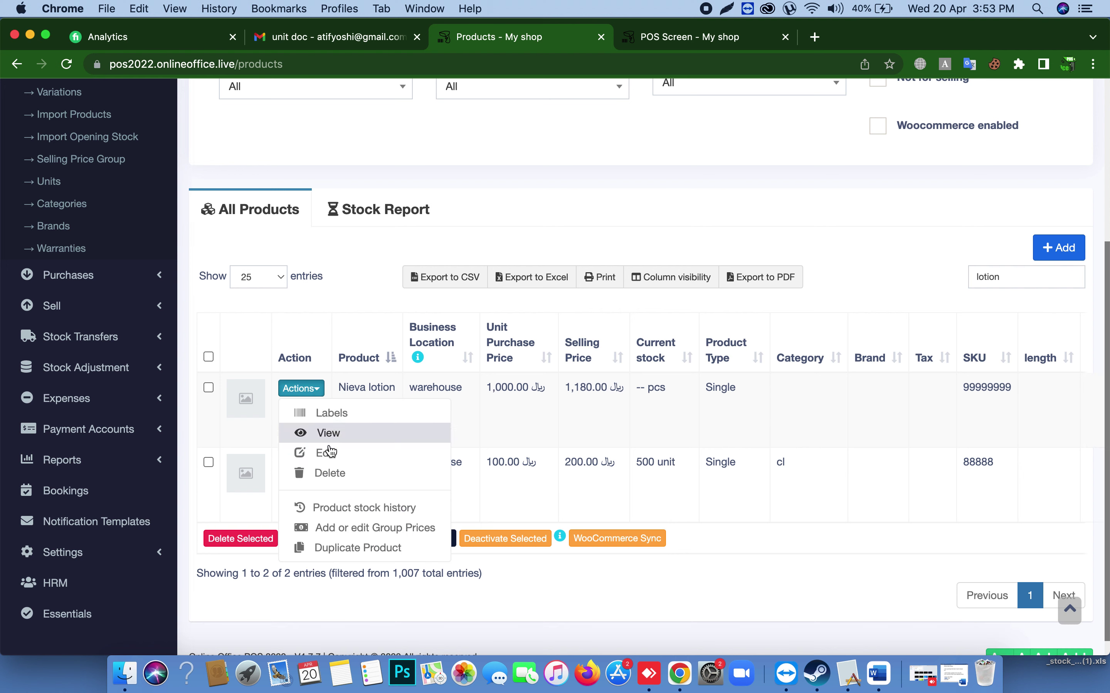
pyautogui.click(328, 473)
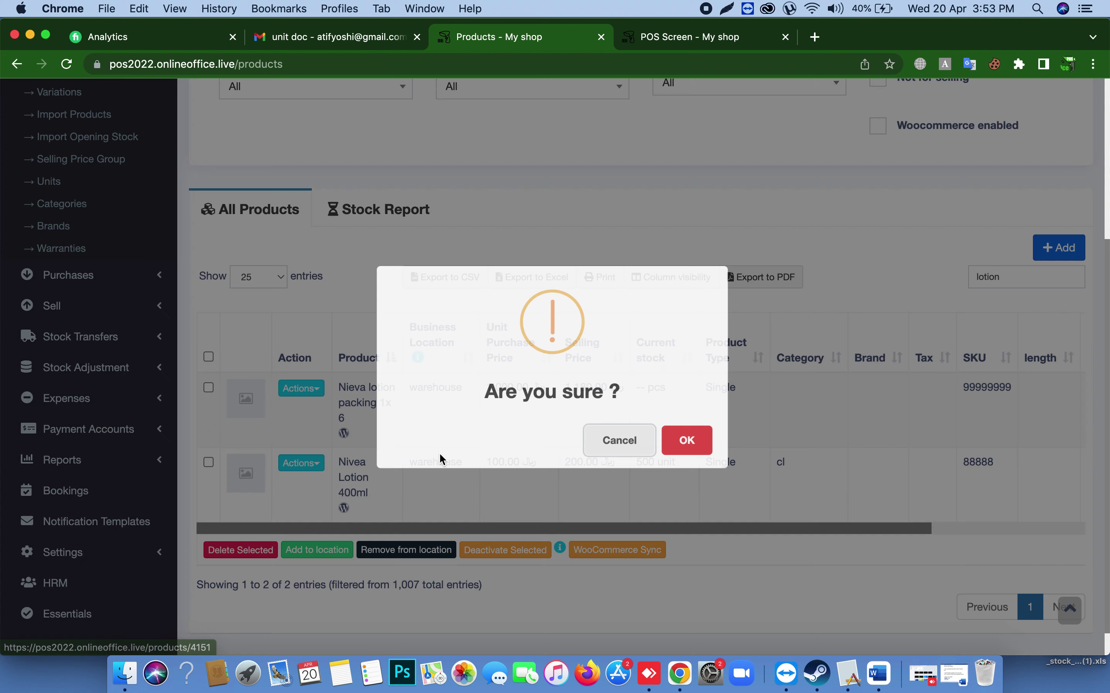
pyautogui.click(693, 441)
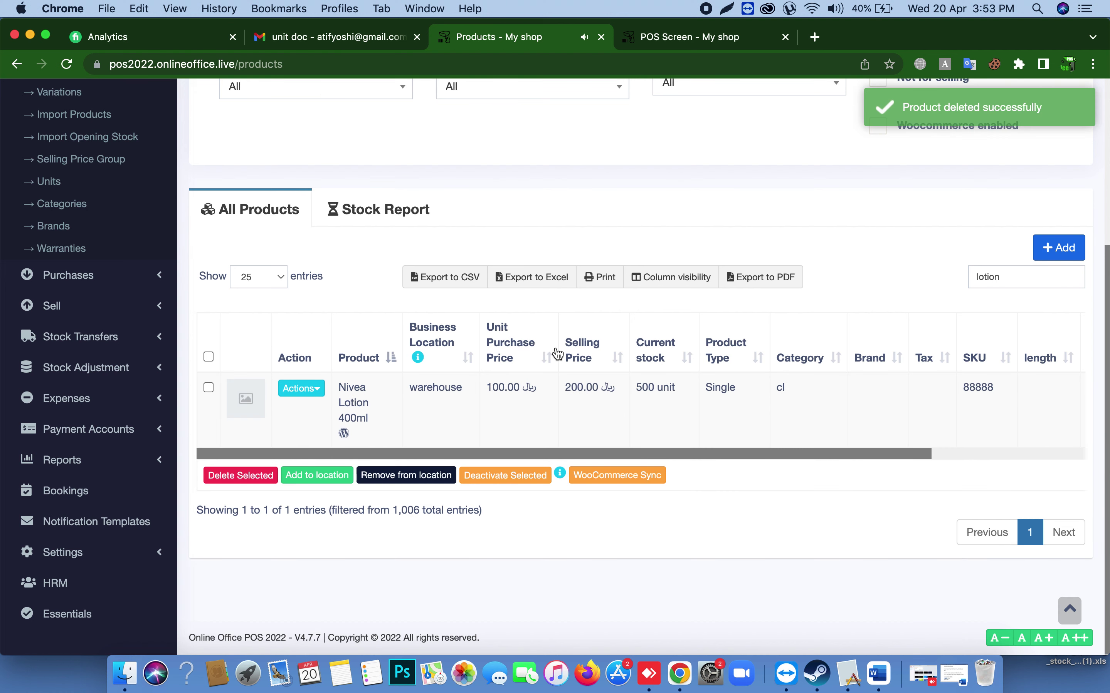
# - Start a new product and name it "Nivea packing 1 x 6"
pyautogui.click(1058, 246)
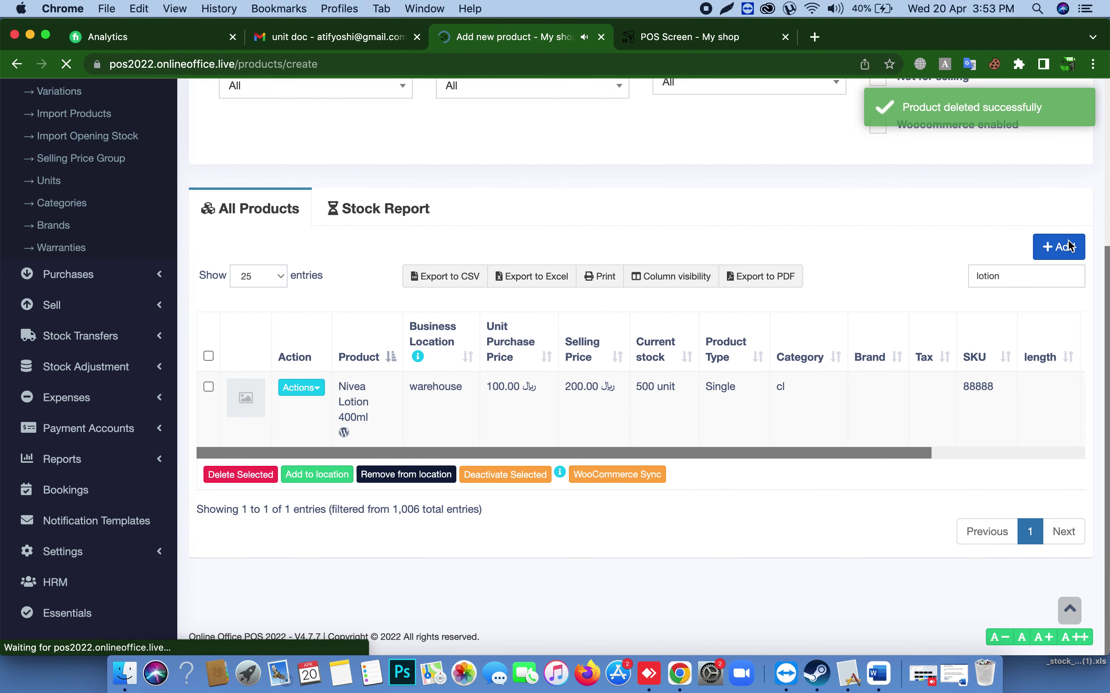
pyautogui.click(291, 220)
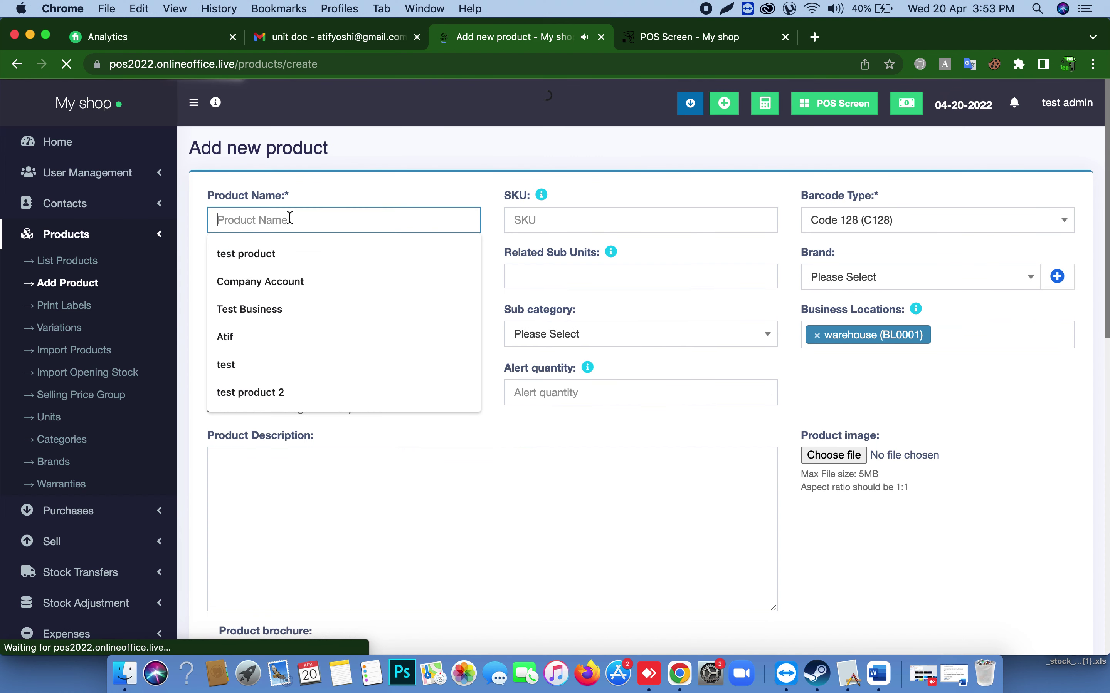
pyautogui.write('Na')
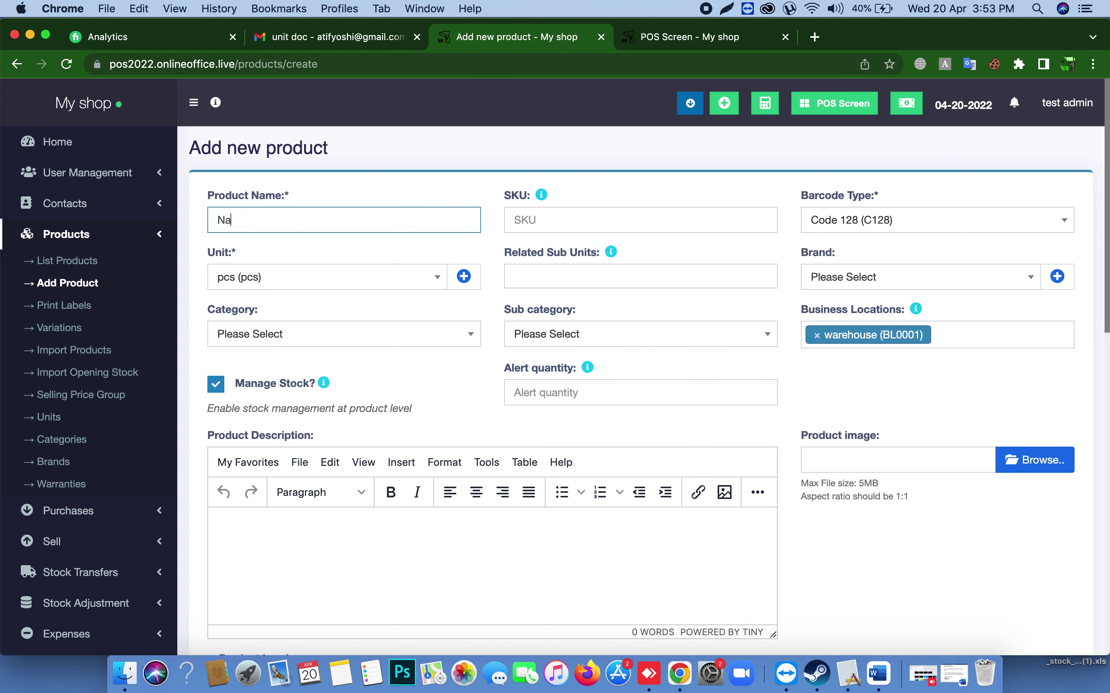
pyautogui.press('BackSpace')
pyautogui.write('ivea')
pyautogui.press('Down')
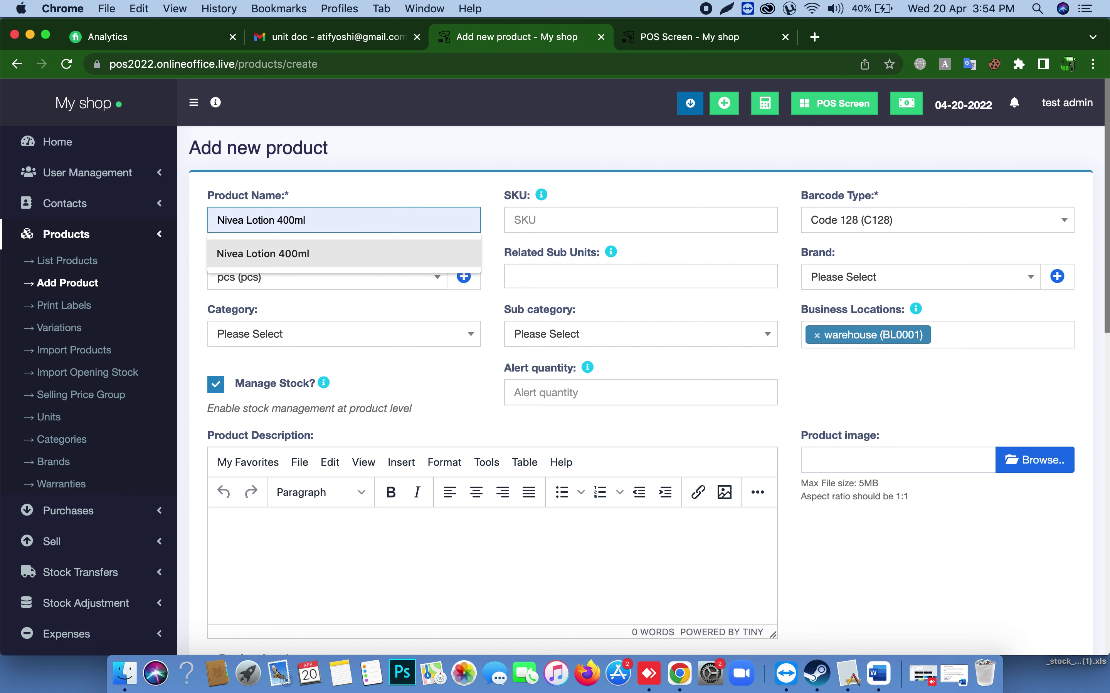
pyautogui.click(354, 219)
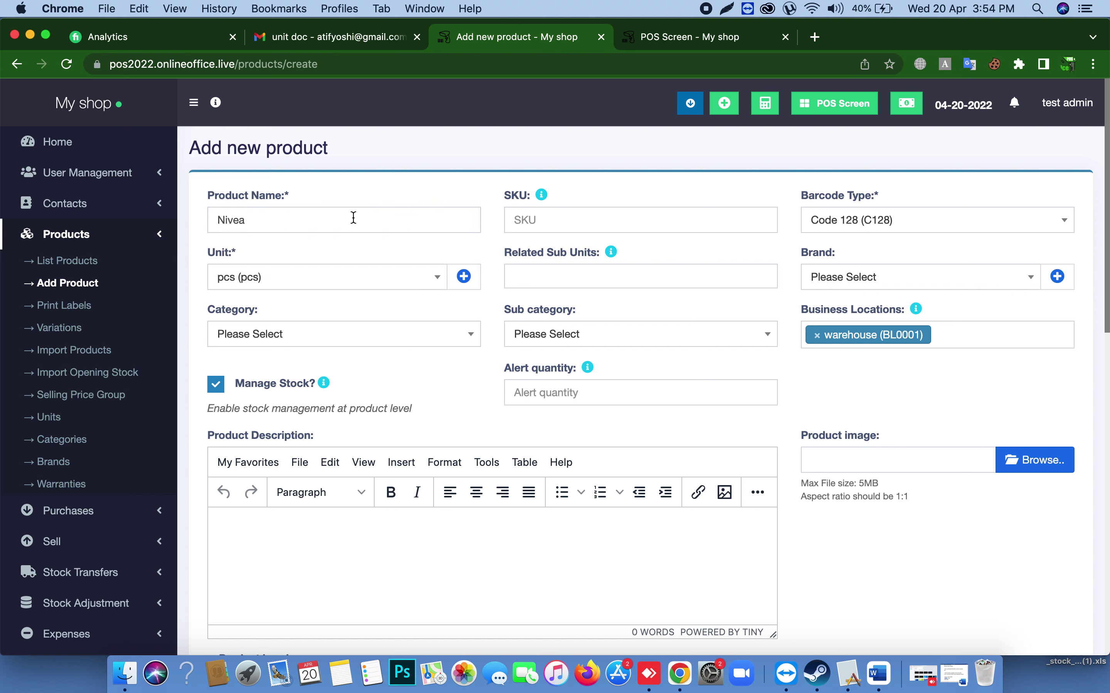
pyautogui.doubleClick(324, 223)
pyautogui.press('Right')
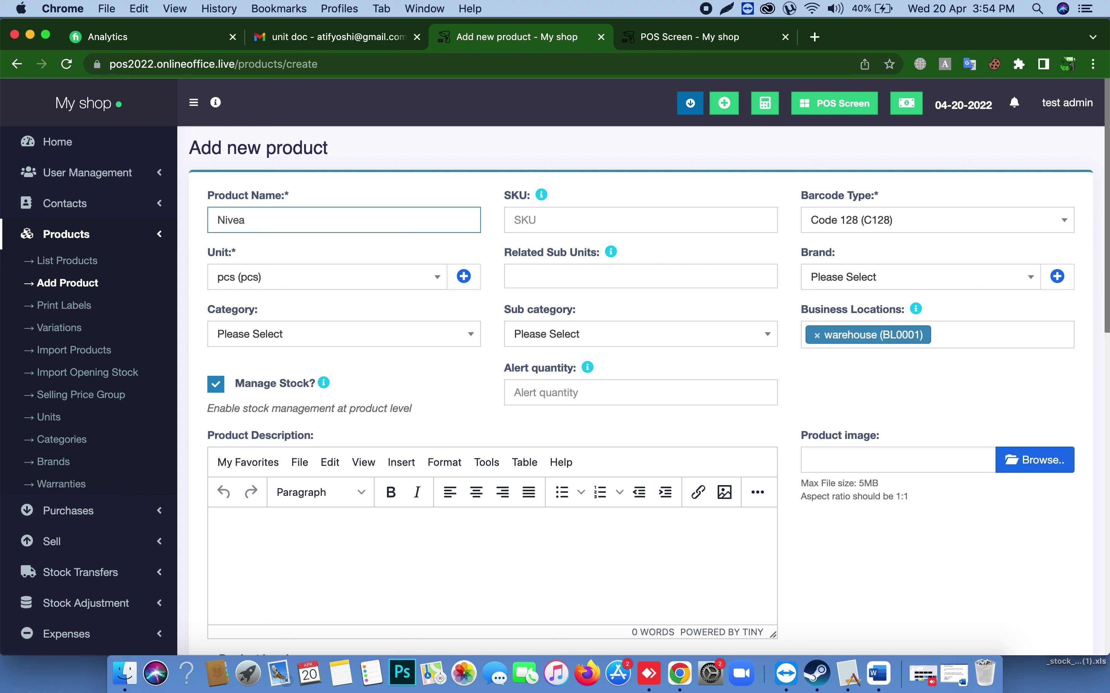
pyautogui.write('packing 1 x 6')
# - Turn off stock management for the new product and set its product type to Combo
pyautogui.click(271, 286)
pyautogui.click(259, 367)
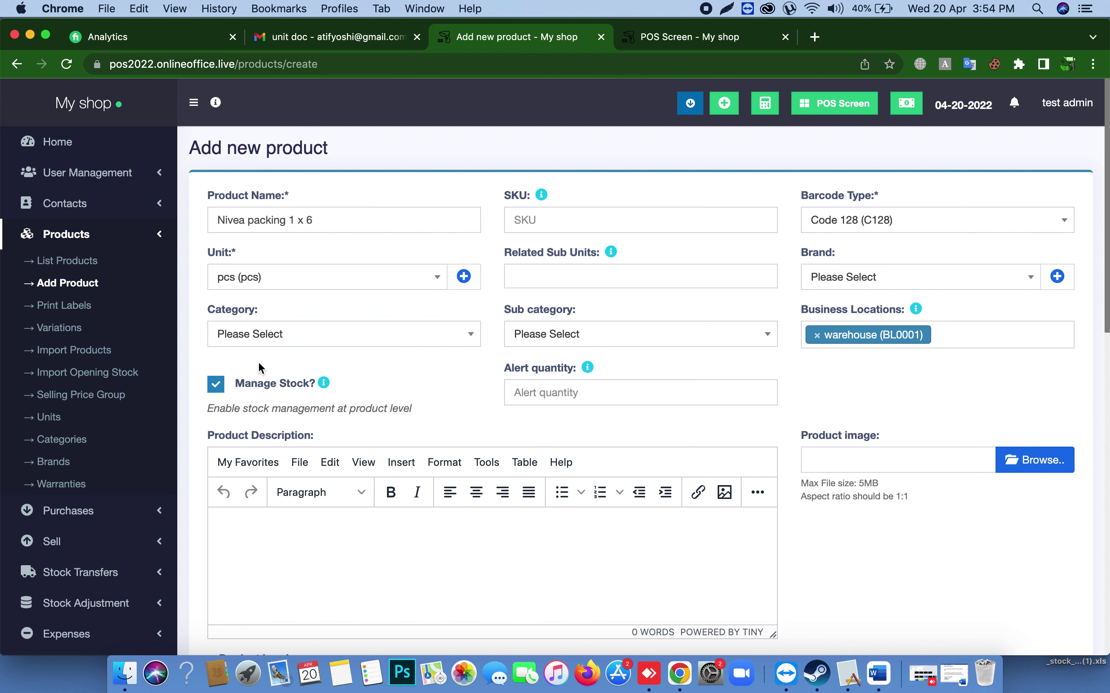
pyautogui.click(216, 386)
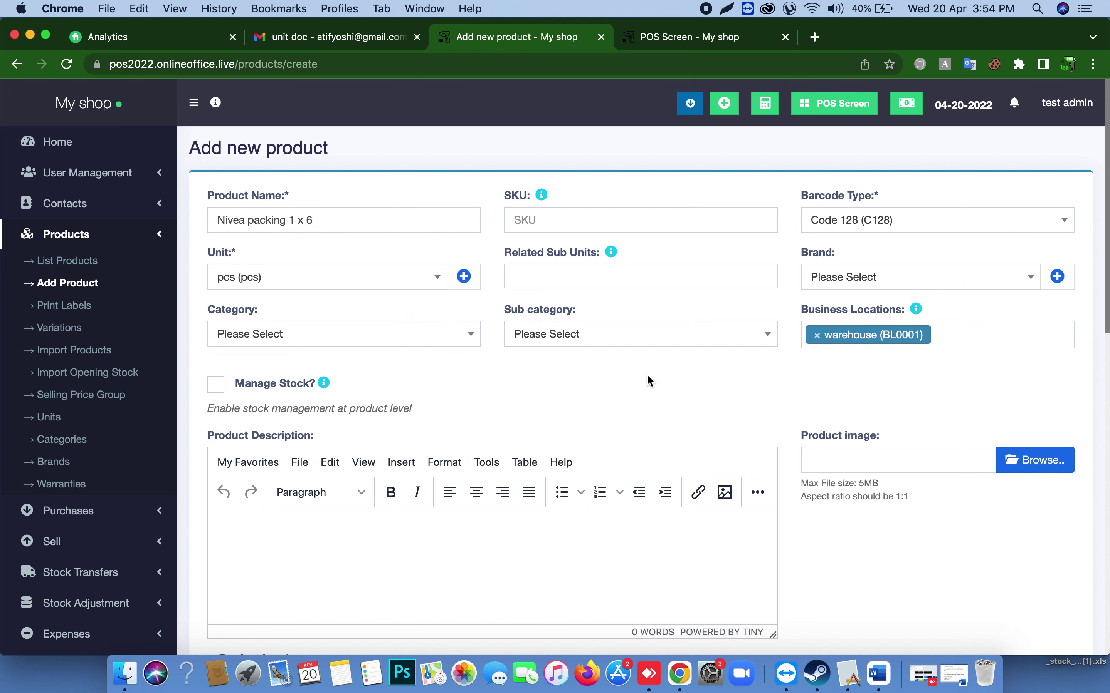
pyautogui.scroll(-15, 648, 379)
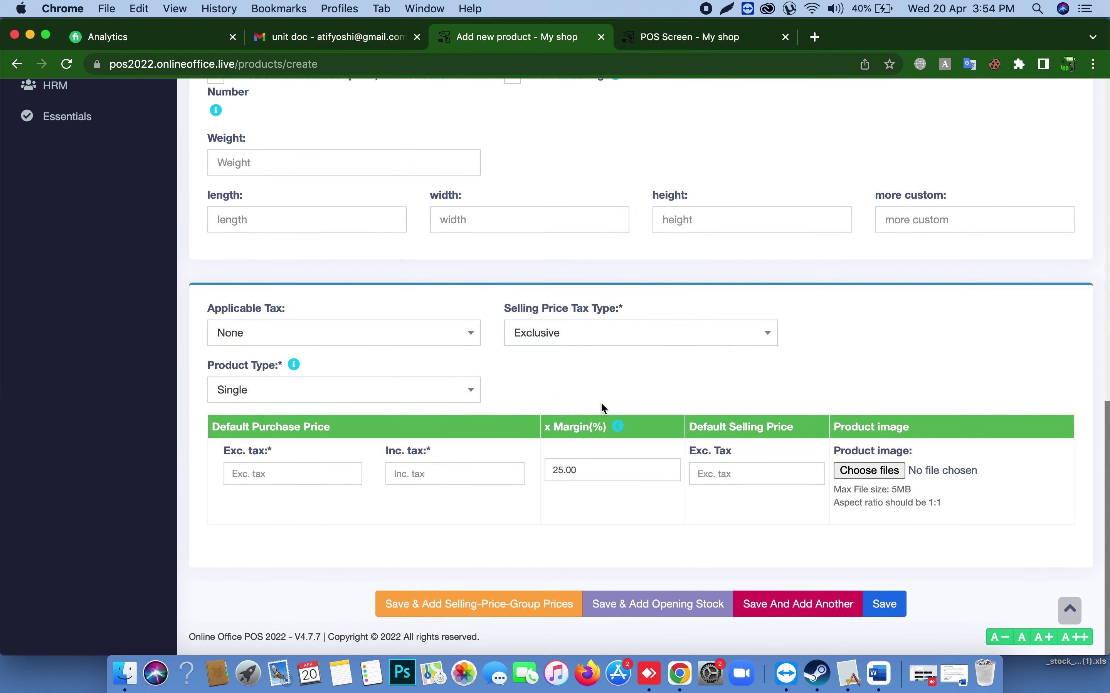
pyautogui.click(464, 476)
pyautogui.write('1')
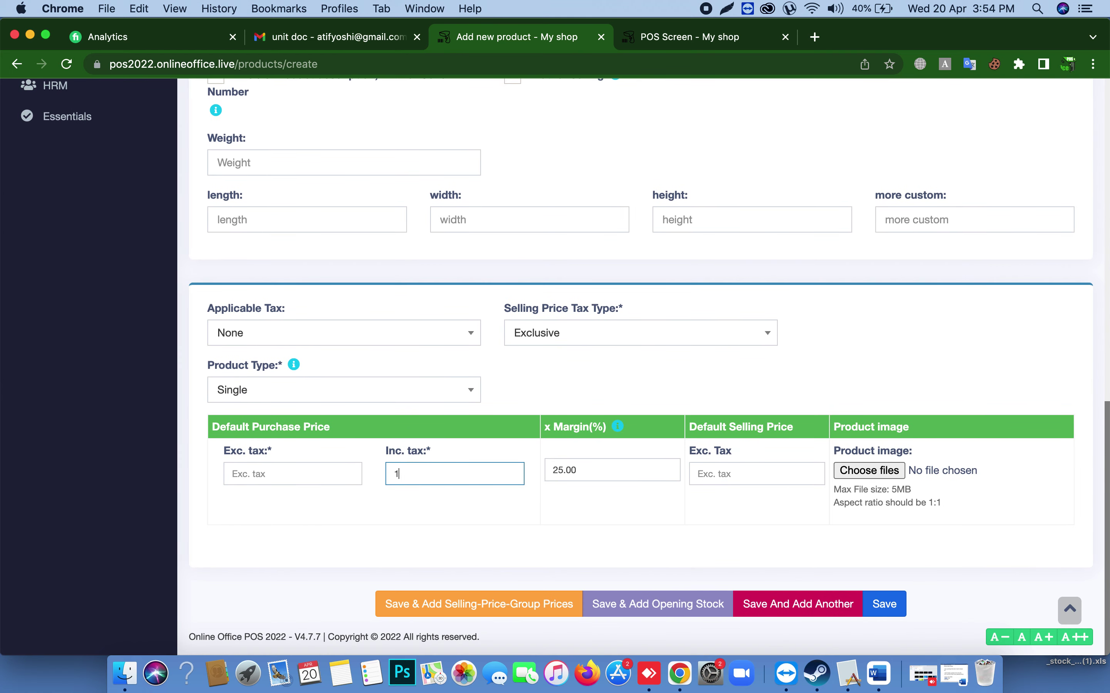
pyautogui.press('BackSpace')
pyautogui.click(270, 397)
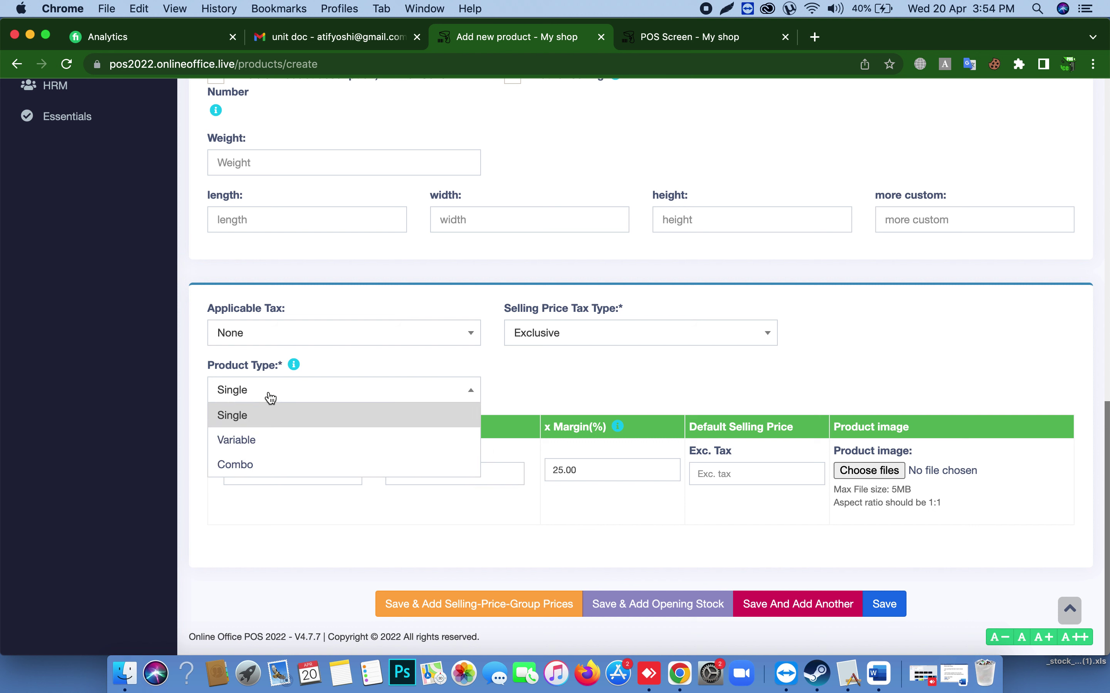
pyautogui.click(263, 468)
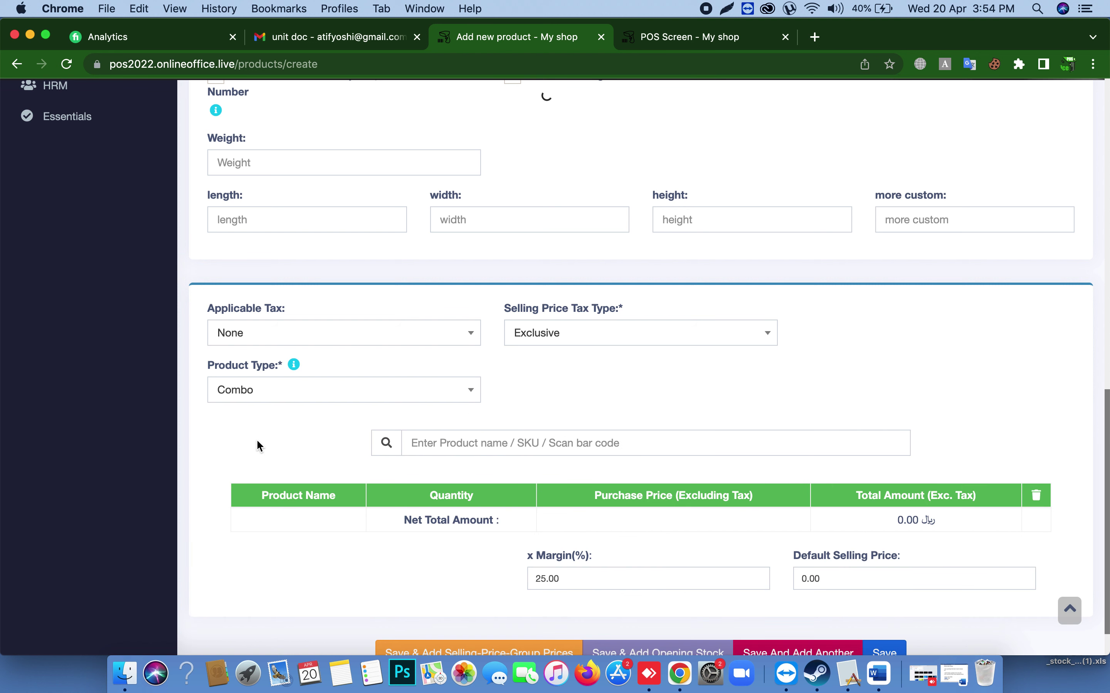
# - Add Nivea Lotion 400ml as the combo's component with a quantity of 6 in the base unit
pyautogui.click(451, 442)
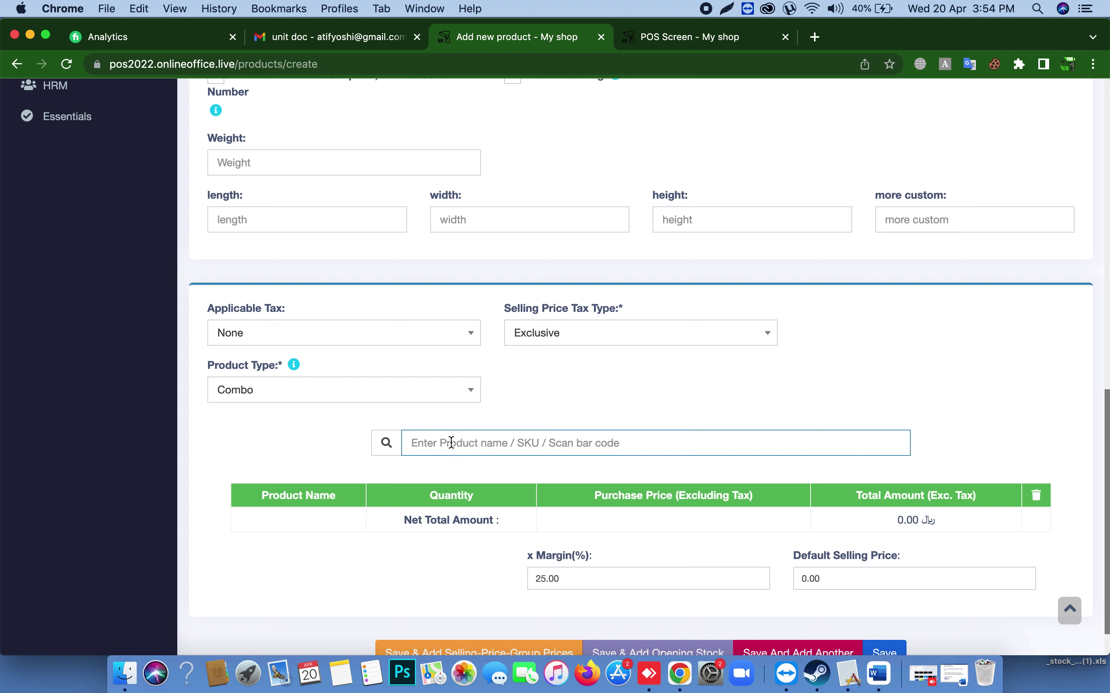
pyautogui.write('lo')
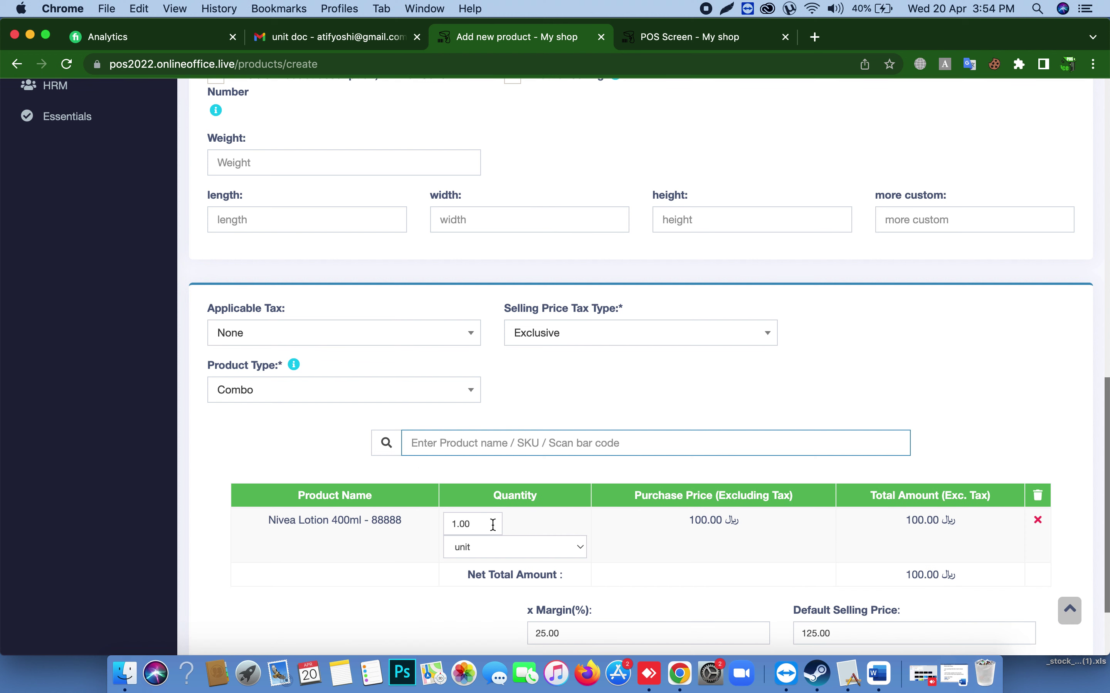
pyautogui.click(483, 525)
pyautogui.write('6')
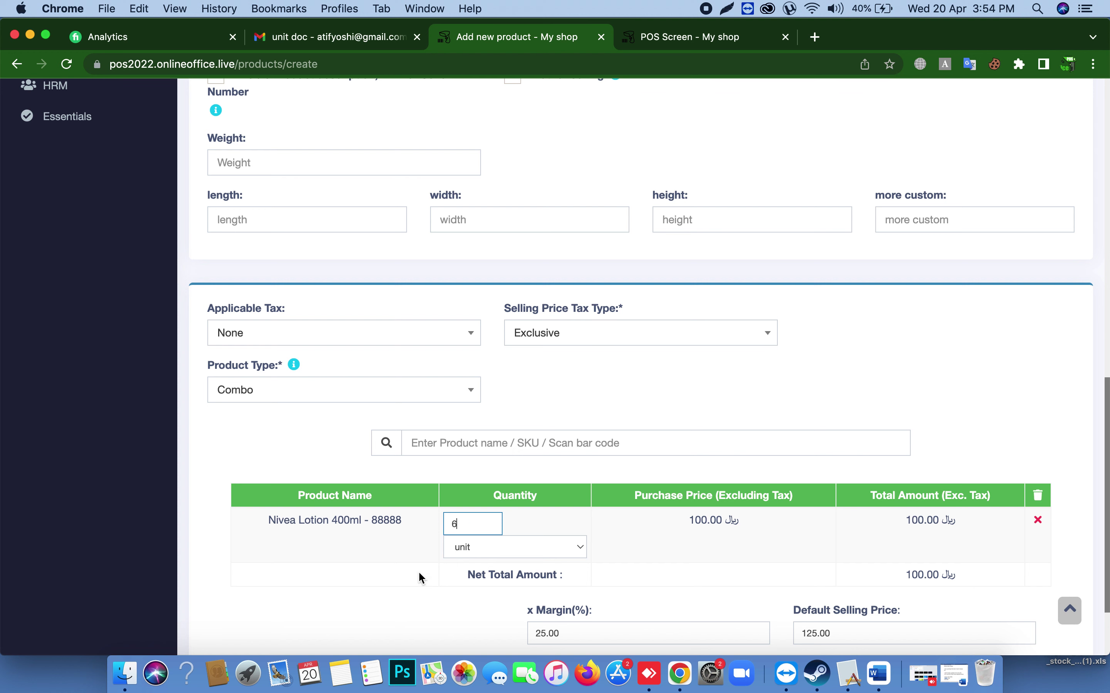
pyautogui.click(410, 584)
pyautogui.scroll(1, 862, 530)
pyautogui.scroll(-2, 863, 528)
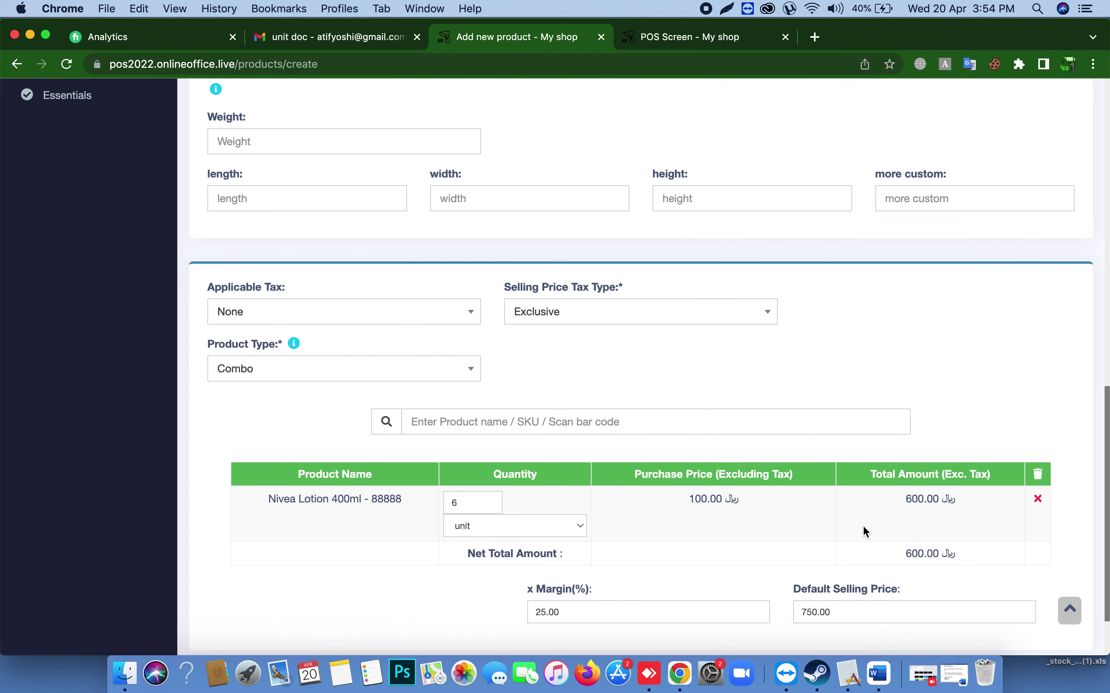
pyautogui.scroll(-1, 894, 519)
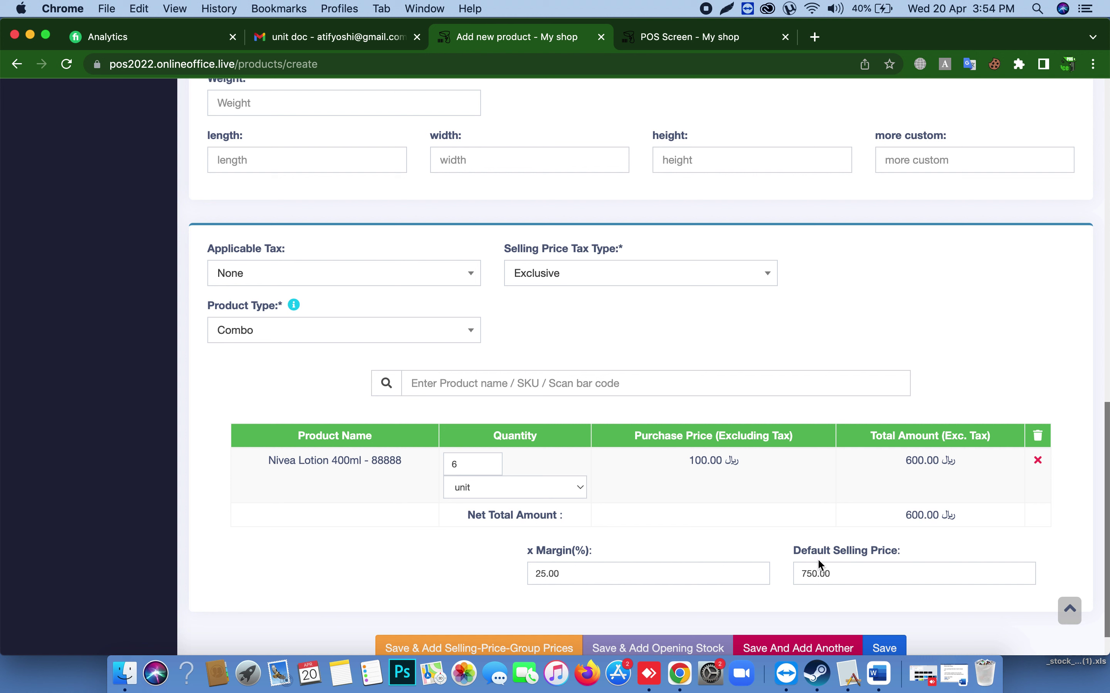
# - Set the combo's default selling price to 1180 and save the product
pyautogui.doubleClick(849, 574)
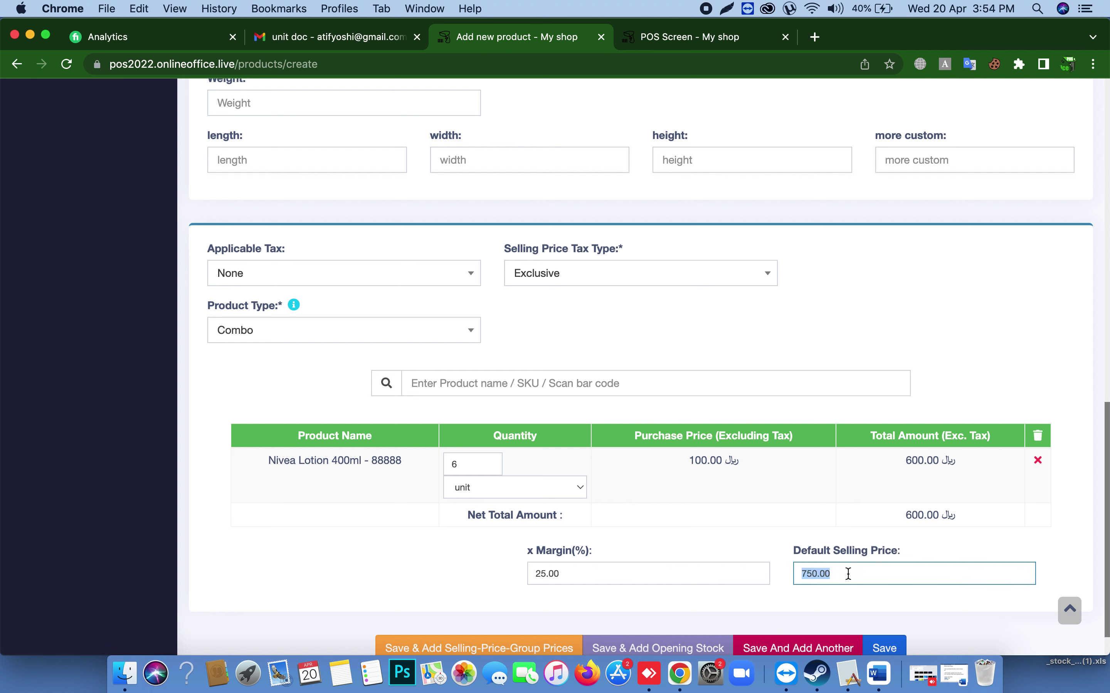
pyautogui.write('1180')
pyautogui.click(857, 602)
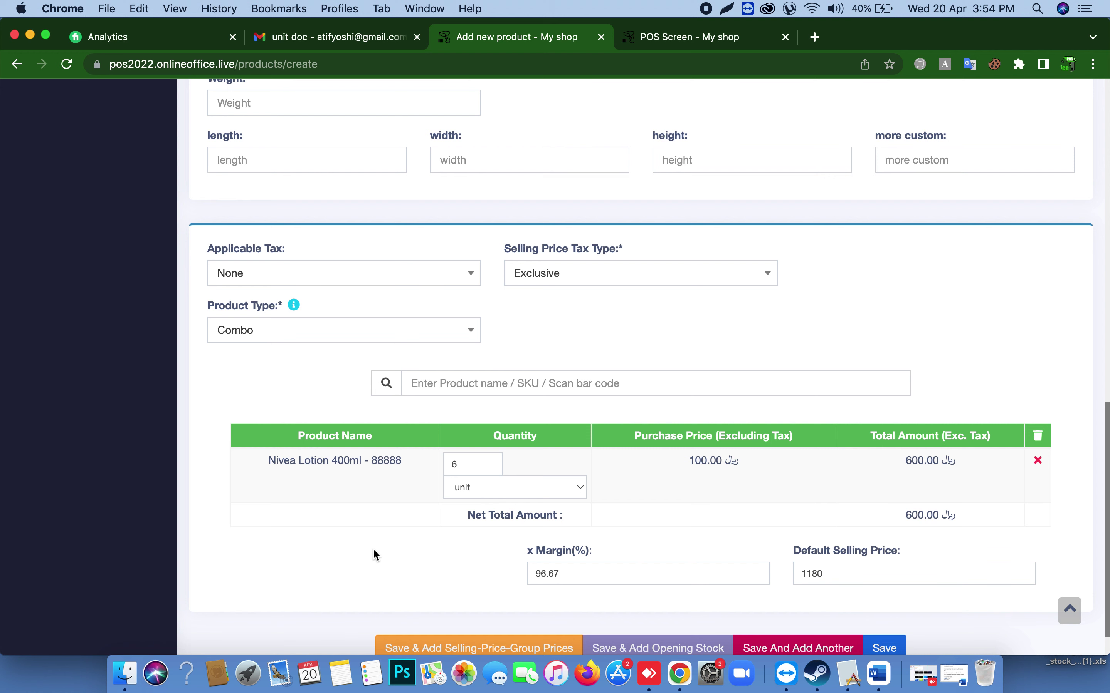
pyautogui.scroll(-2, 380, 555)
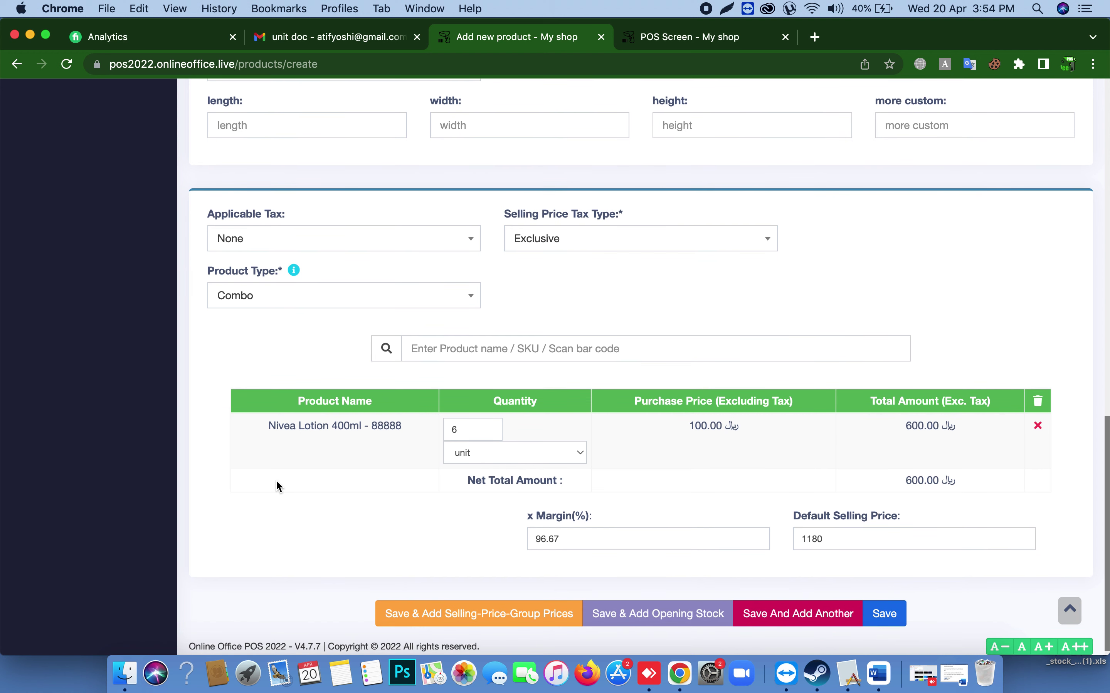
pyautogui.click(885, 615)
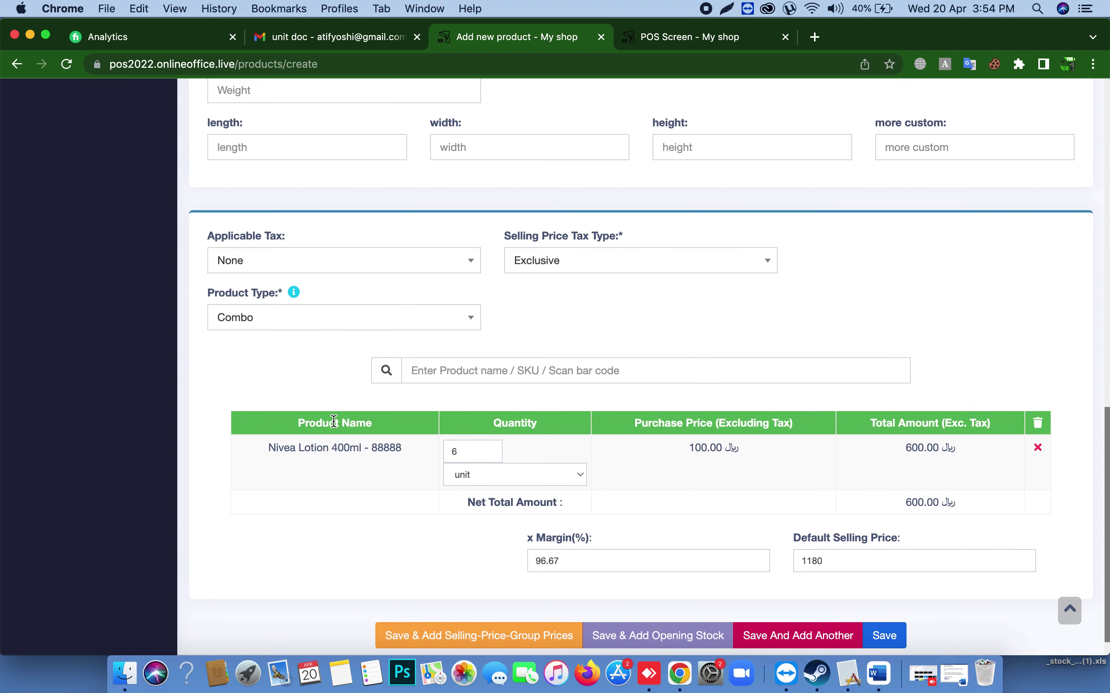
pyautogui.scroll(-15, 333, 420)
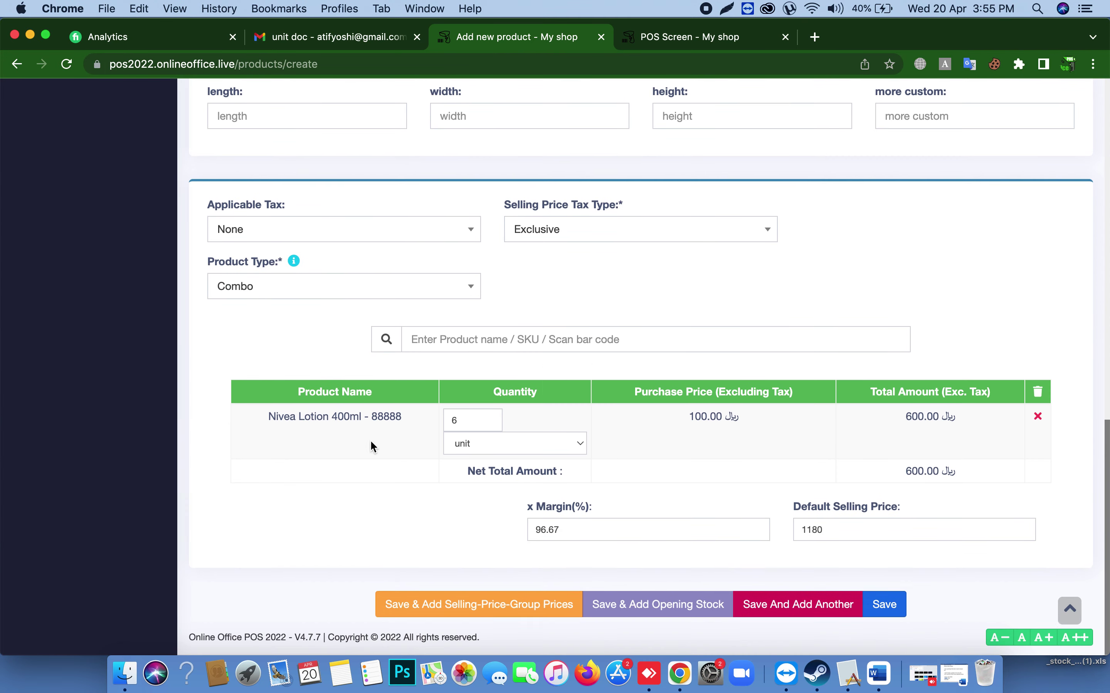
pyautogui.click(885, 605)
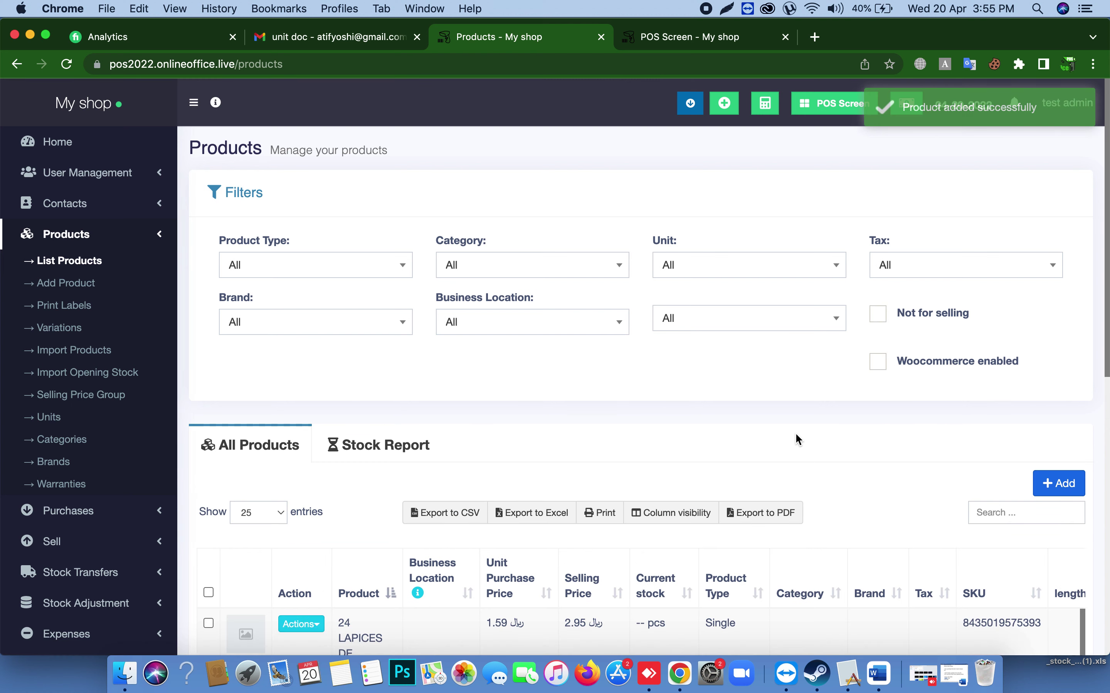
# - Switch to the POS screen, reload it and search for lotion
pyautogui.scroll(-8, 800, 440)
pyautogui.scroll(5, 699, 404)
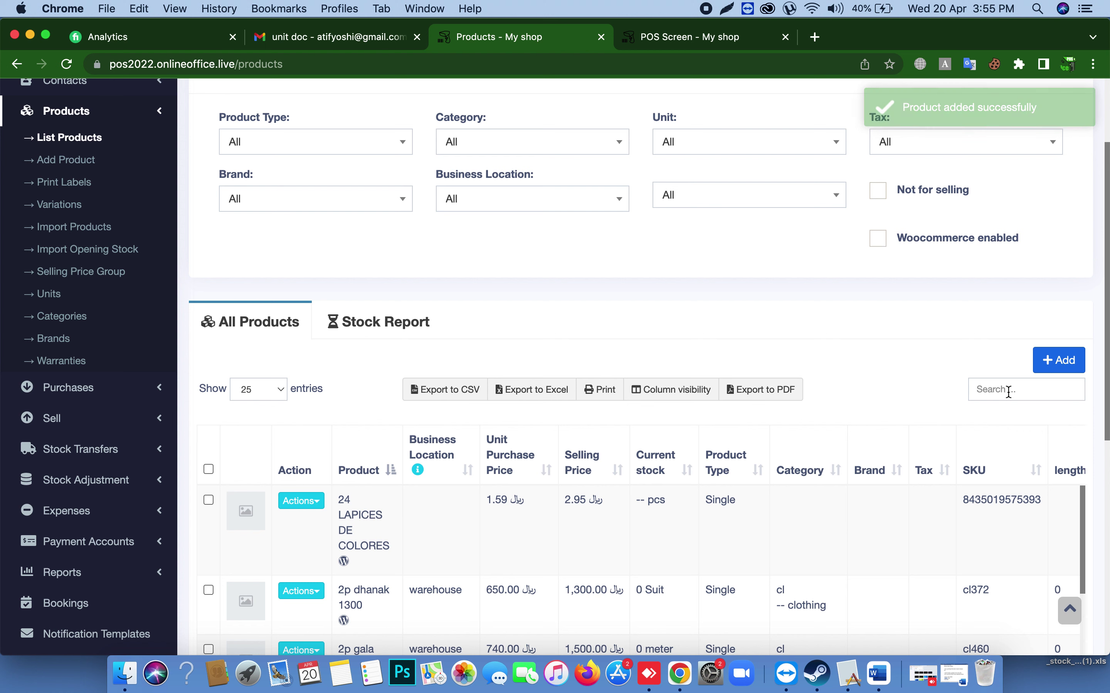
pyautogui.click(661, 39)
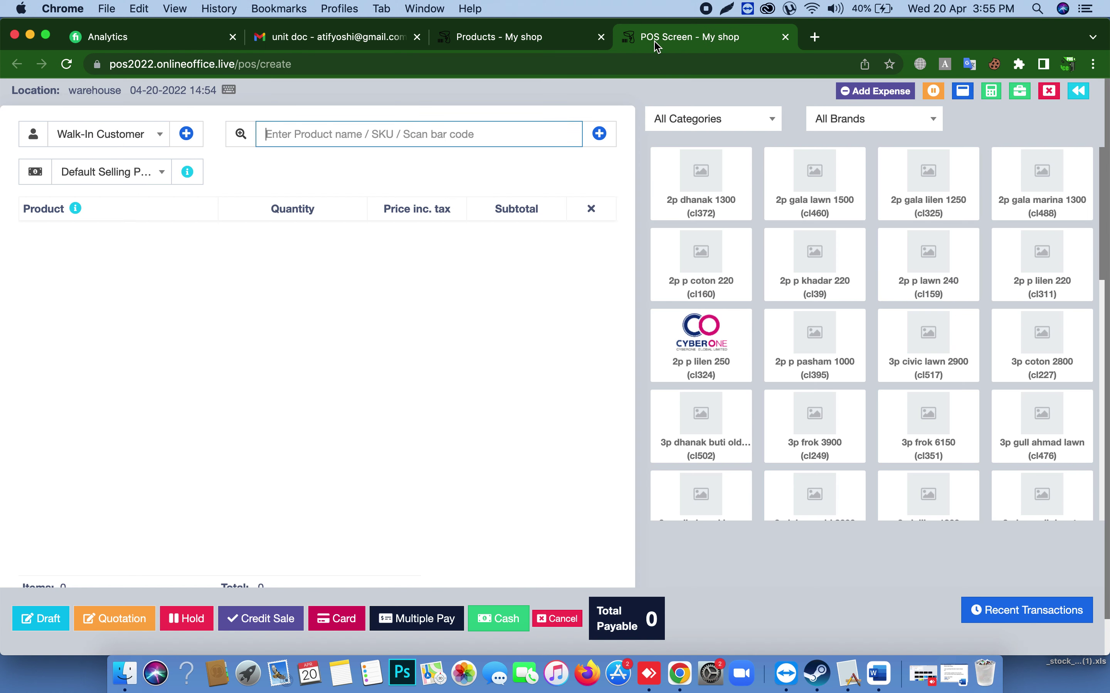
pyautogui.click(67, 64)
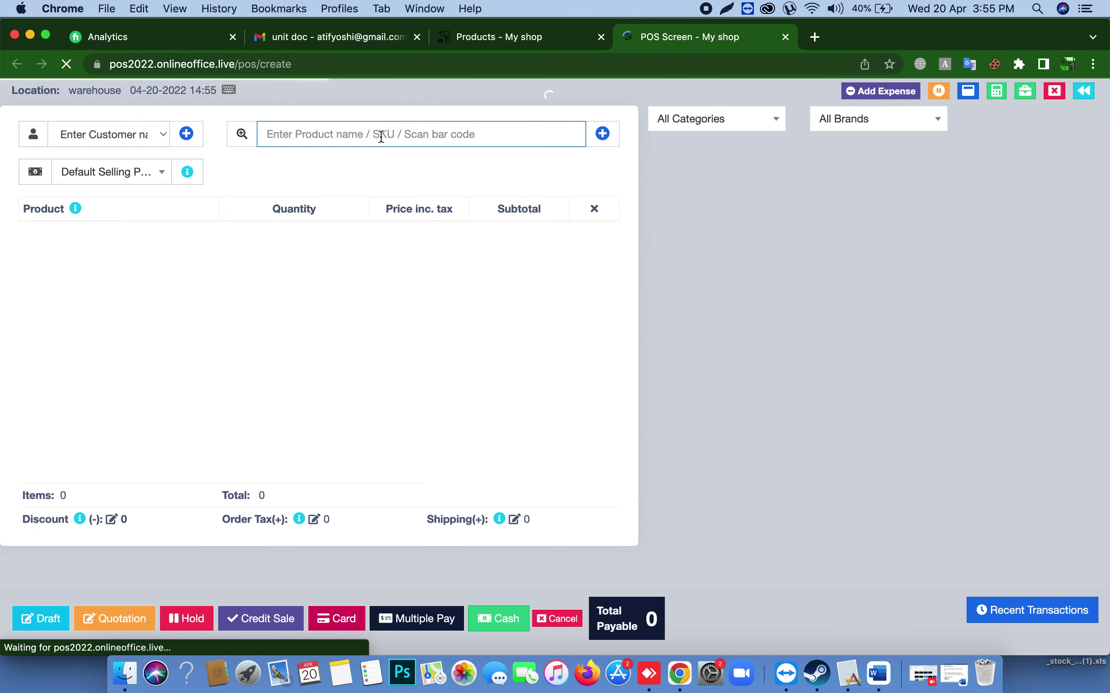
pyautogui.write('l')
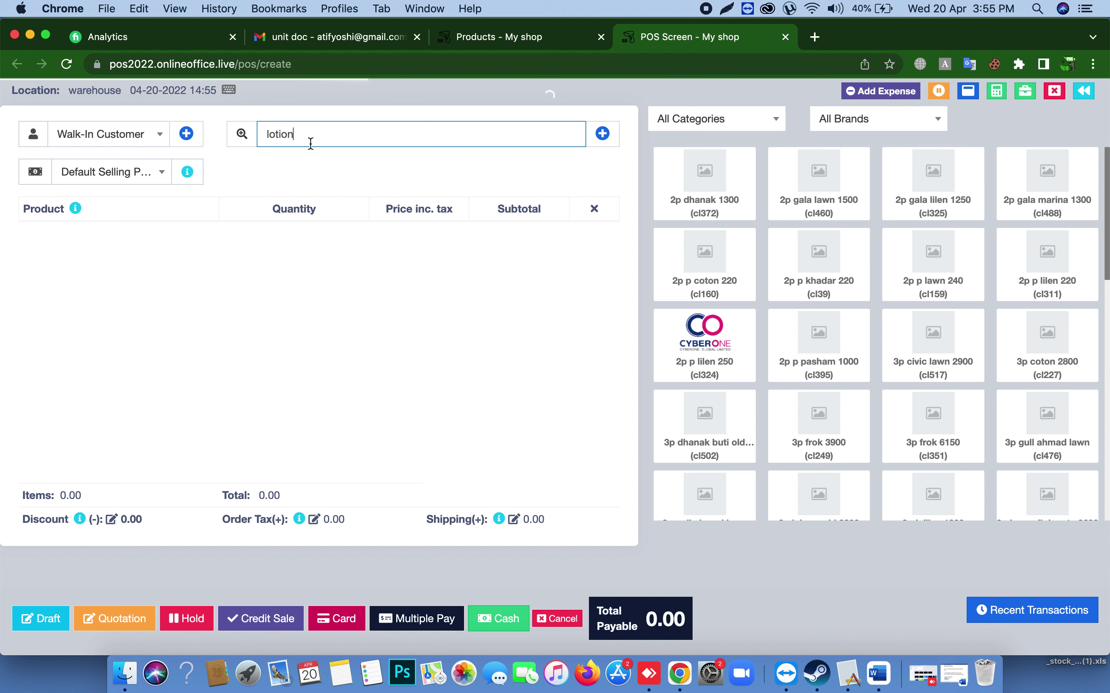
# - Return to the product list and search it for lotion to find the new combo product
pyautogui.click(521, 40)
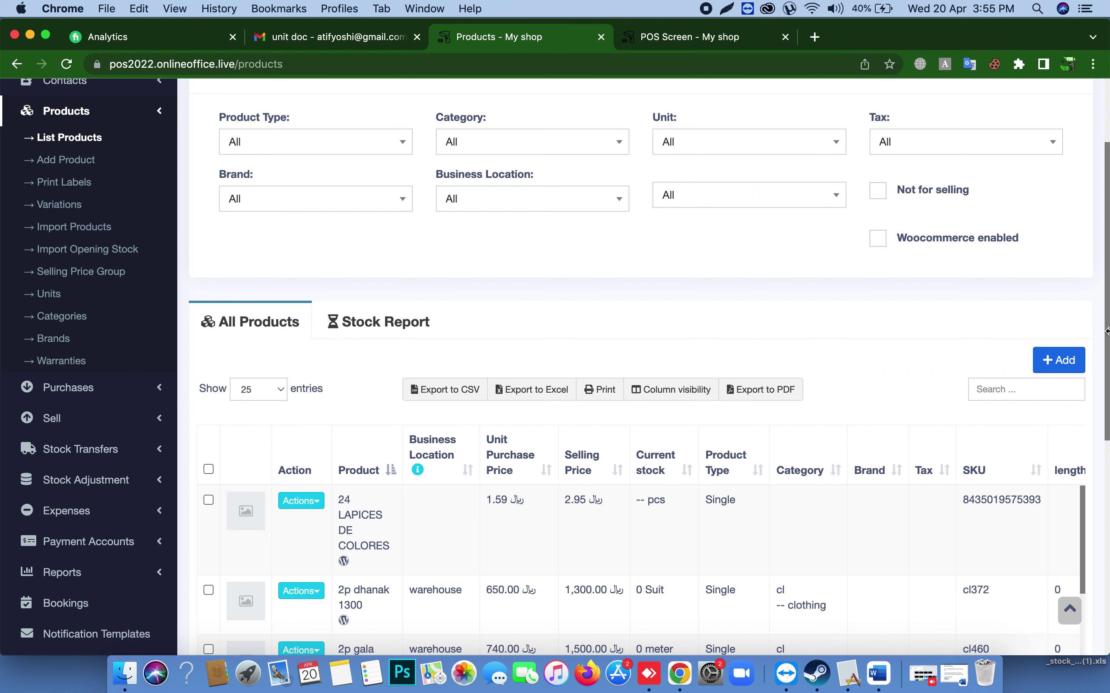
pyautogui.click(1027, 389)
pyautogui.write('lotion')
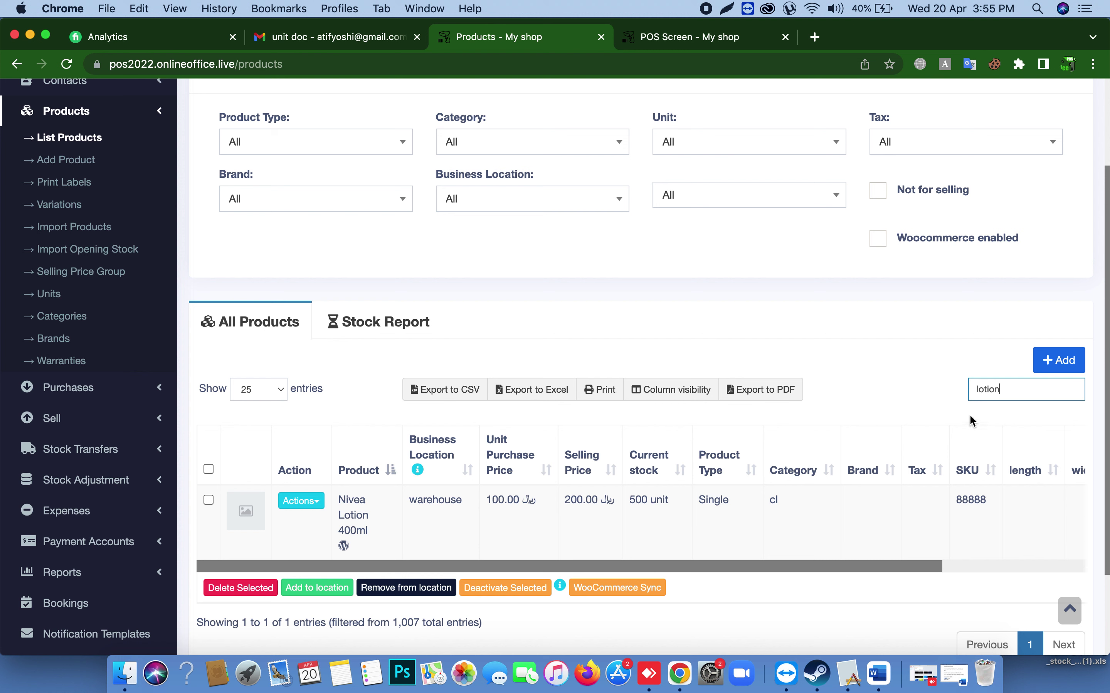
# - Search the product list for "1 x 6" instead and look through the results for the combo product
pyautogui.doubleClick(984, 390)
pyautogui.write('1 x 56')
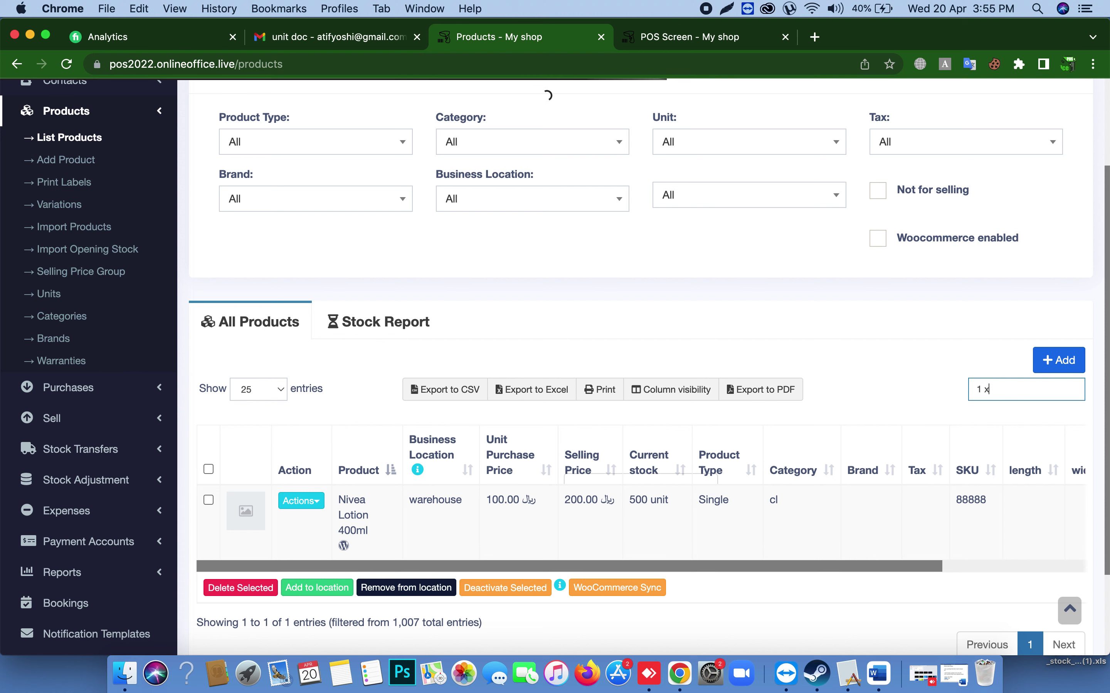
pyautogui.press('BackSpace')
pyautogui.press('BackSpace')
pyautogui.write('6')
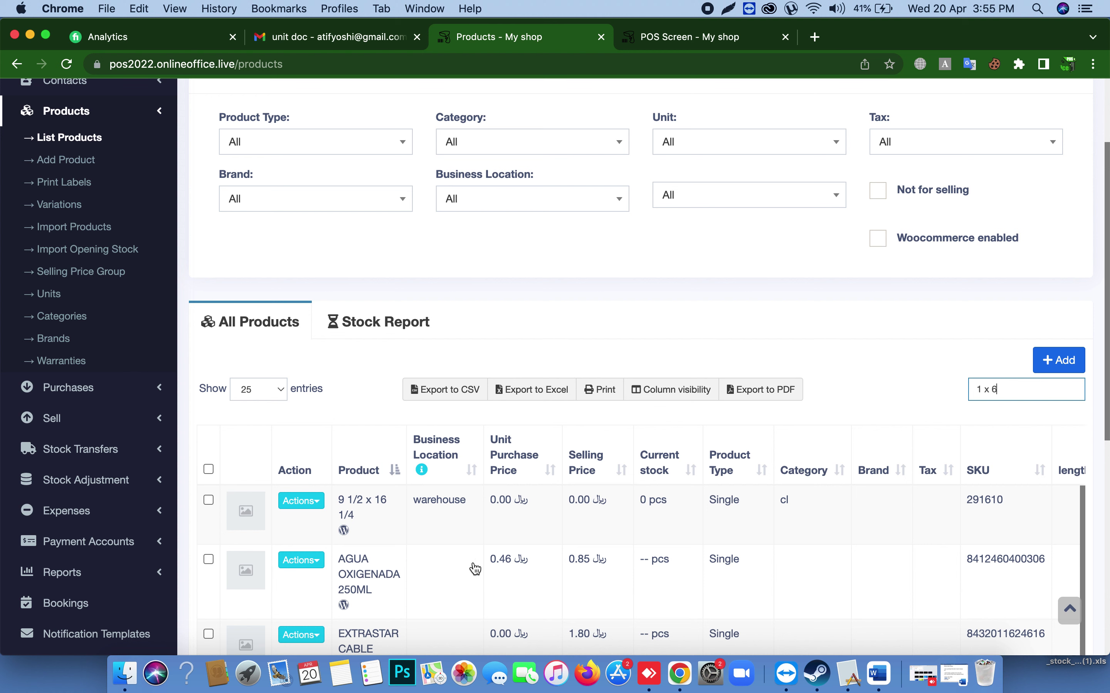
pyautogui.scroll(-3, 473, 567)
# - Replace the product list search with "niv" and look through the results for the combo product
pyautogui.moveTo(1003, 389); pyautogui.dragTo(973, 390)
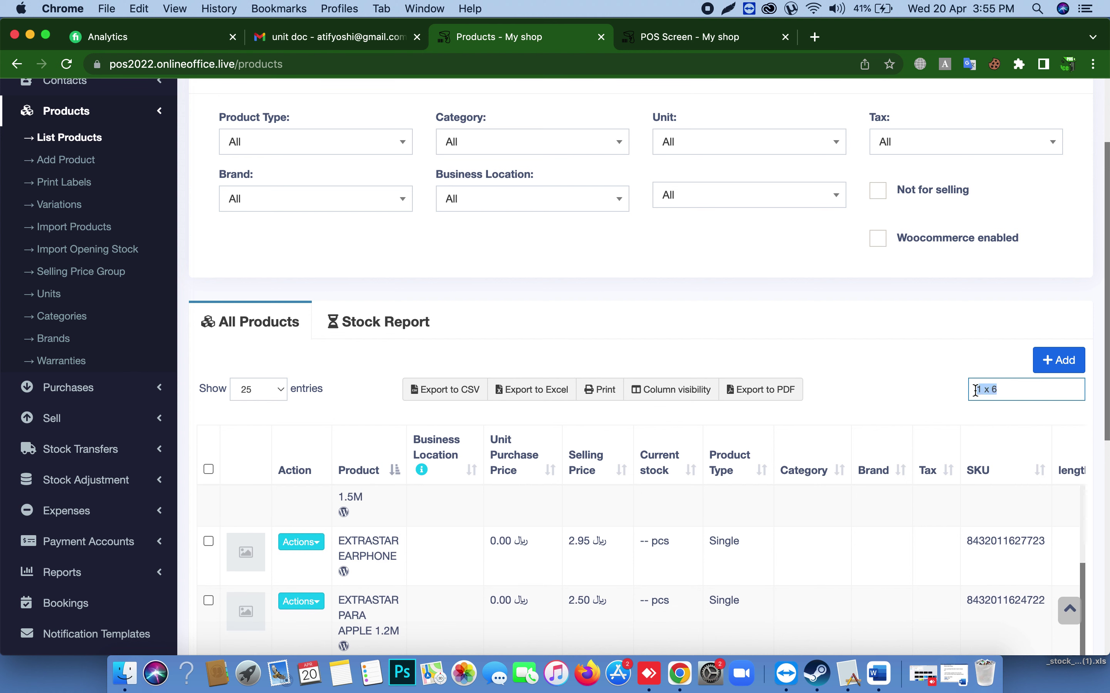
pyautogui.write('ni')
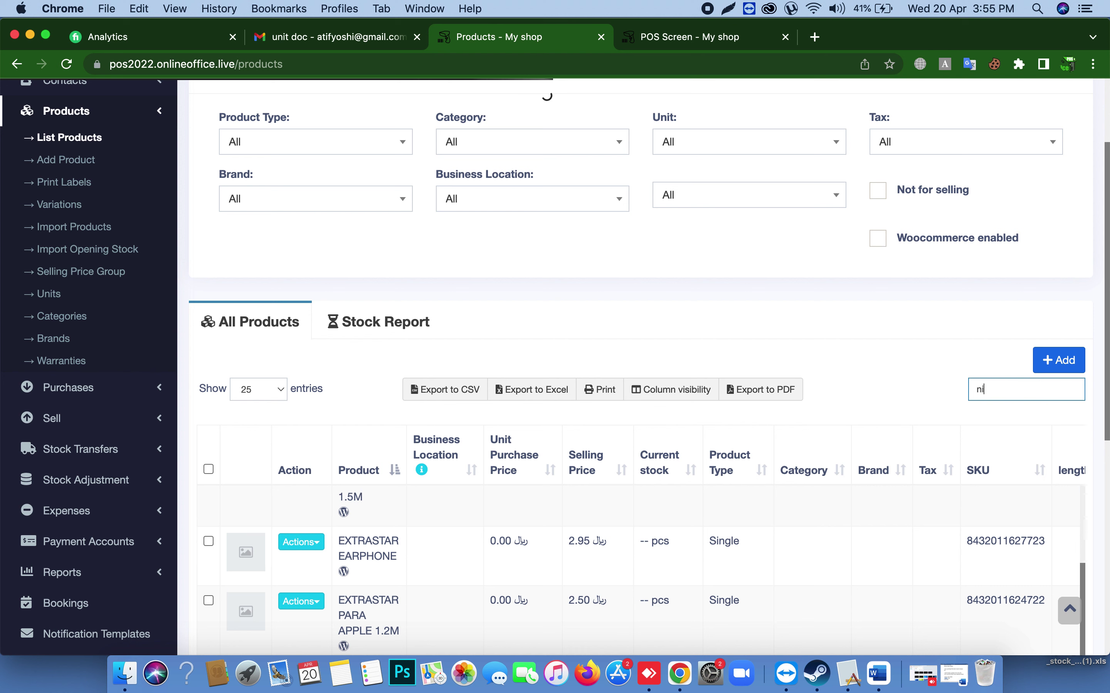
pyautogui.write('v')
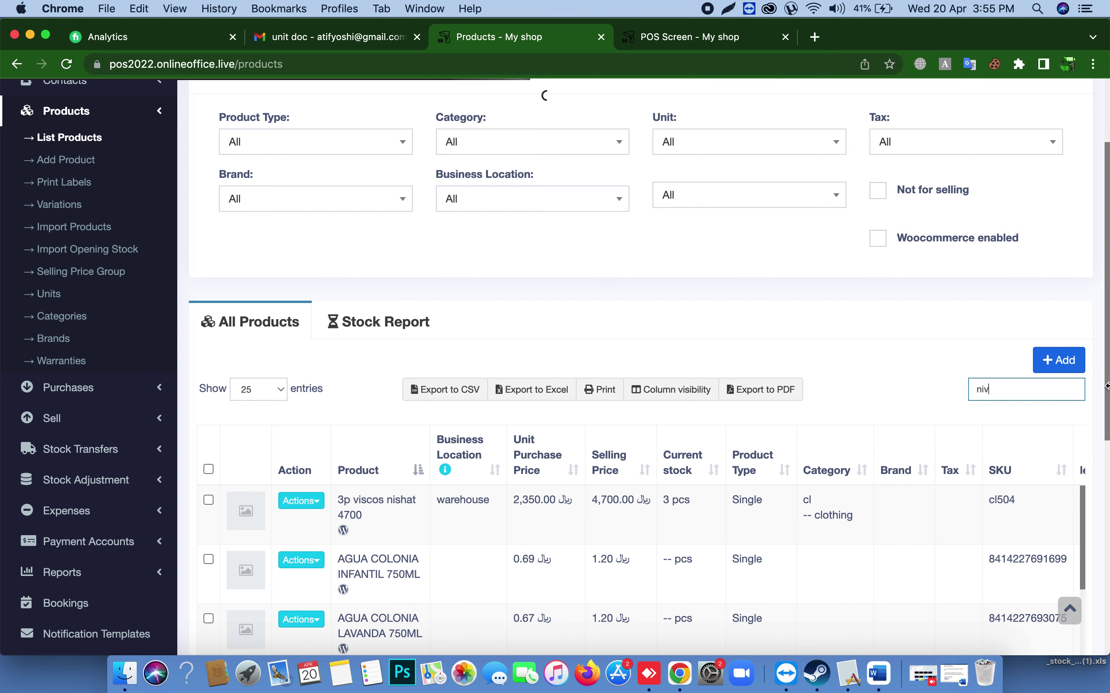
pyautogui.scroll(-3, 639, 513)
pyautogui.scroll(-3, 527, 569)
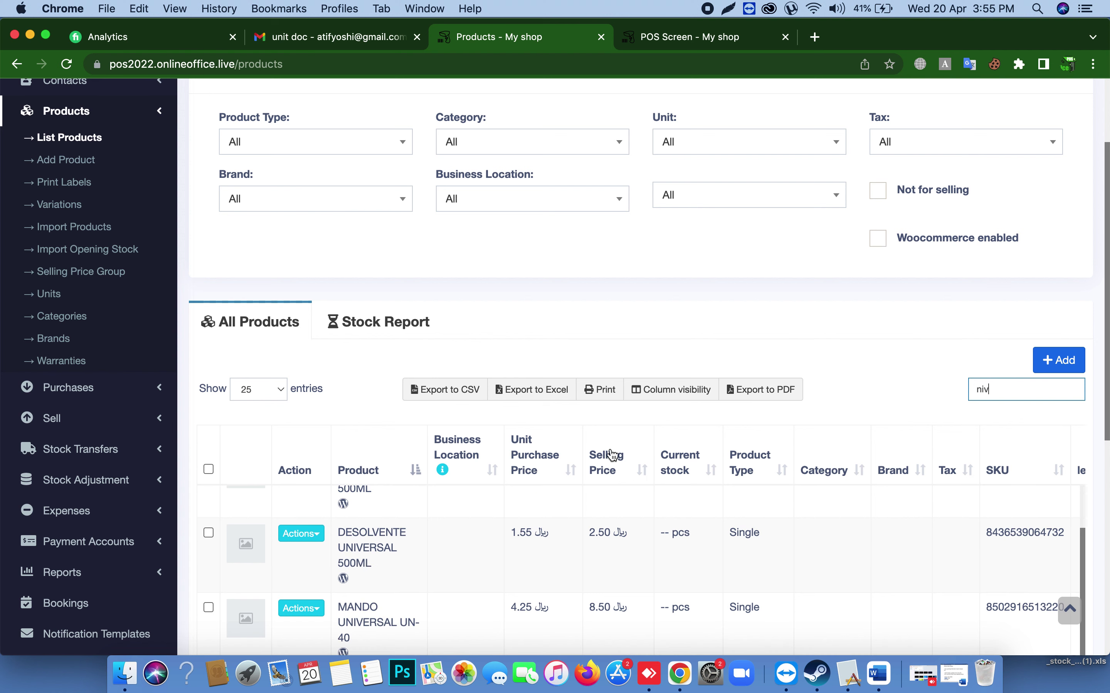
# - Search the product list for "packing" to find the combo product, and return to the POS screen
pyautogui.doubleClick(976, 391)
pyautogui.write('packing')
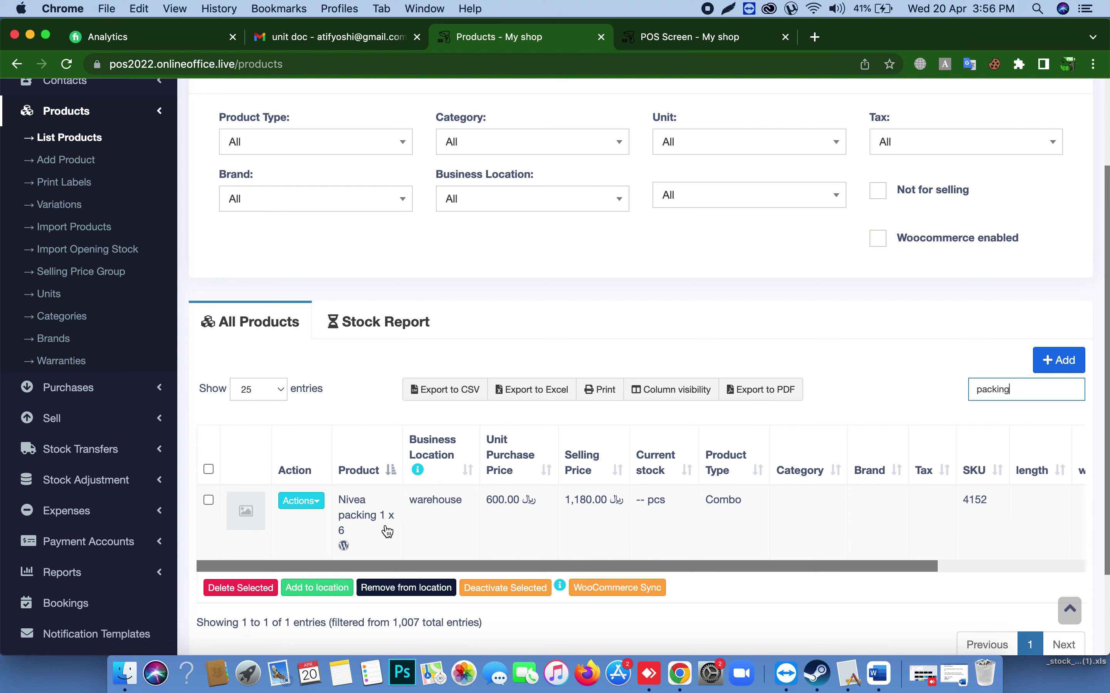
pyautogui.click(667, 40)
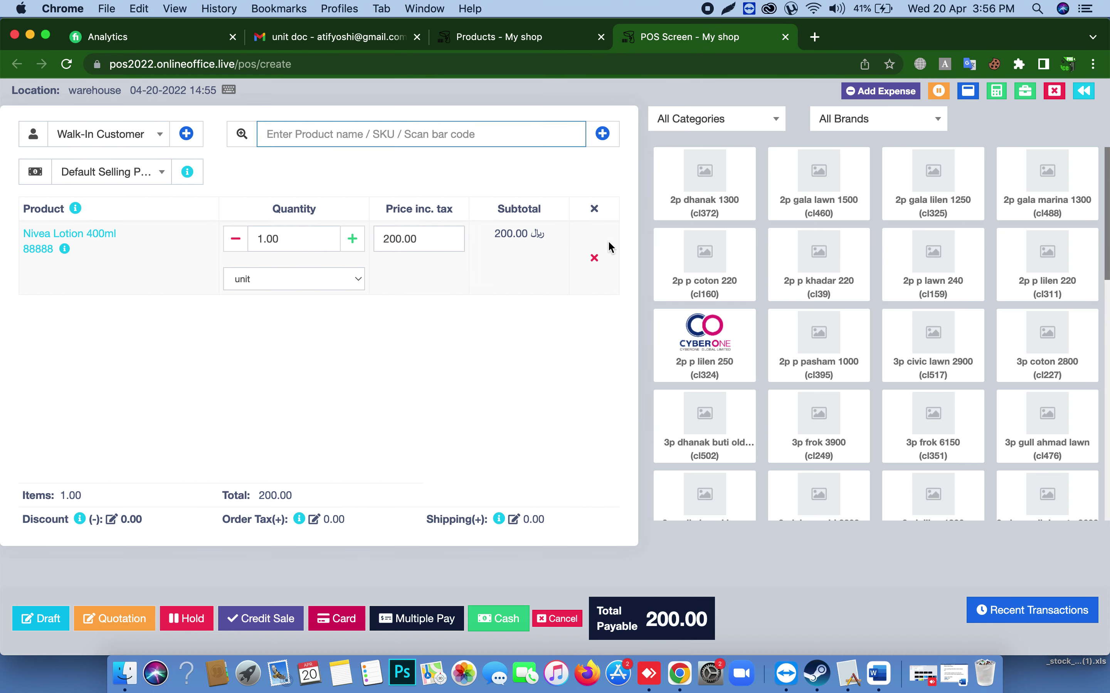
# - Remove Nivea Lotion 400ml from the sale and add the combo product Nivea packing 1 x 6 instead
pyautogui.click(595, 259)
pyautogui.click(270, 135)
pyautogui.write('pac')
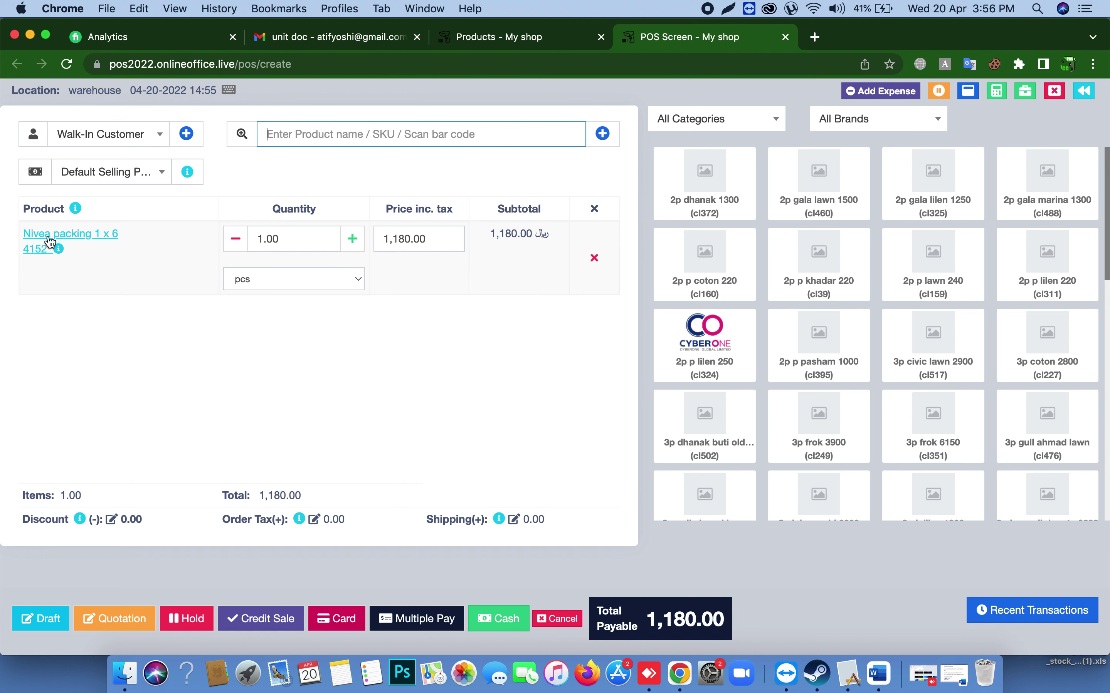
# - Set the quantity of Nivea packing 1 x 6 to 3 and complete the sale as a cash payment
pyautogui.click(291, 240)
pyautogui.doubleClick(291, 241)
pyautogui.write('3')
pyautogui.click(329, 342)
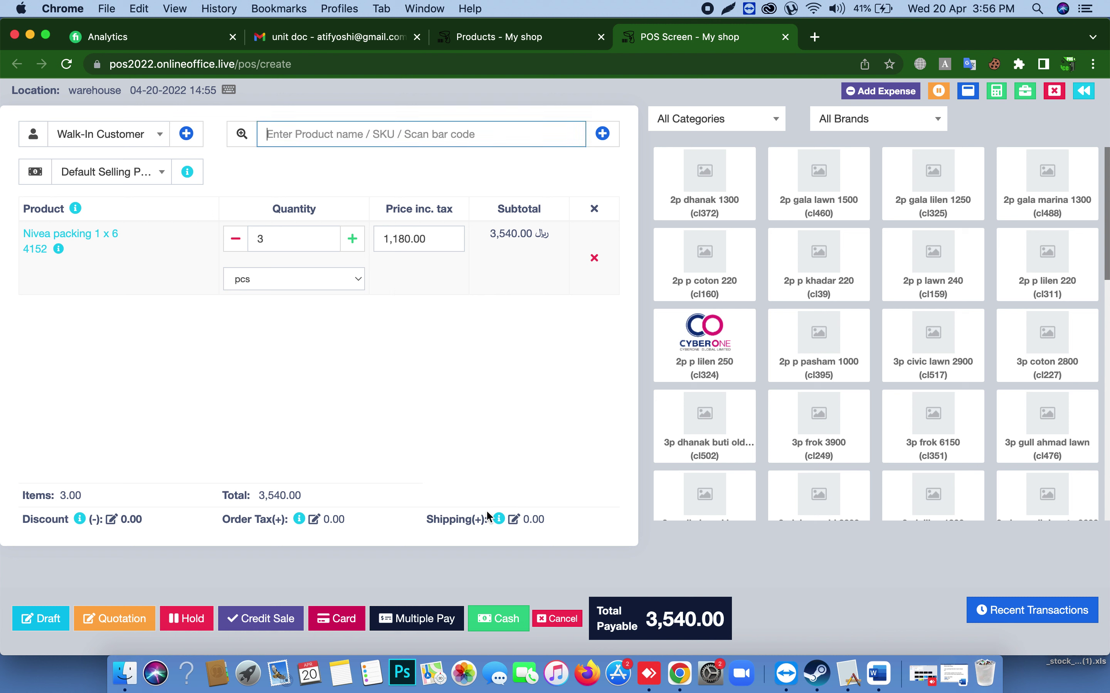
pyautogui.click(499, 624)
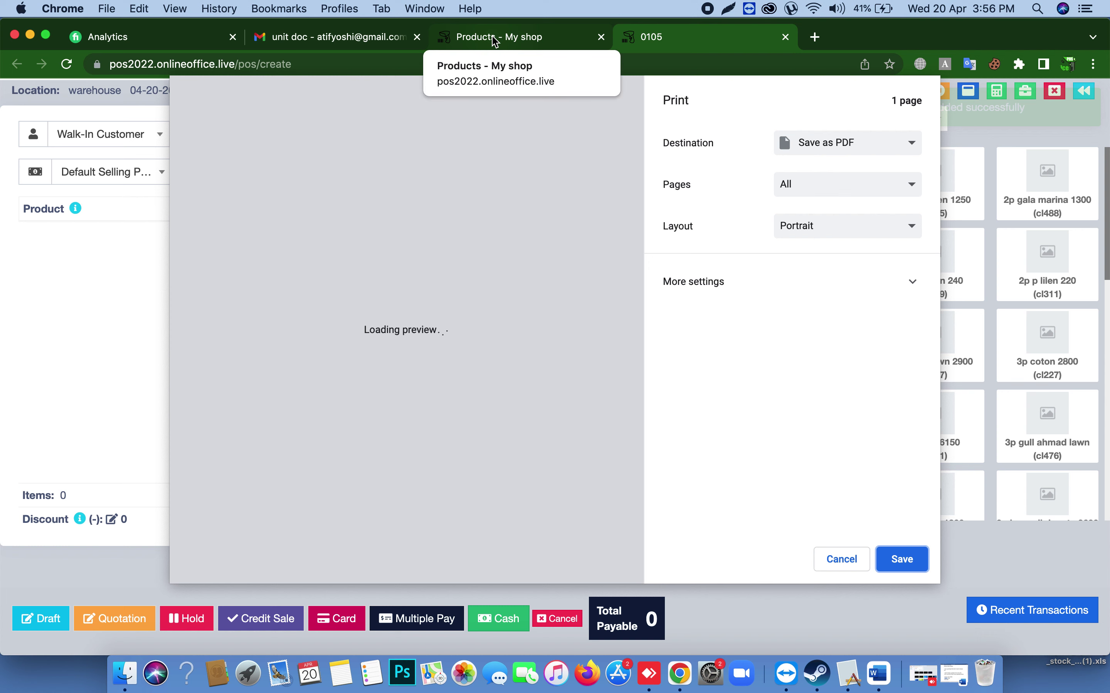
# - Reload the product list, search it for lotion and check the current stock of Nivea Lotion 400ml after the combo sale
pyautogui.click(495, 38)
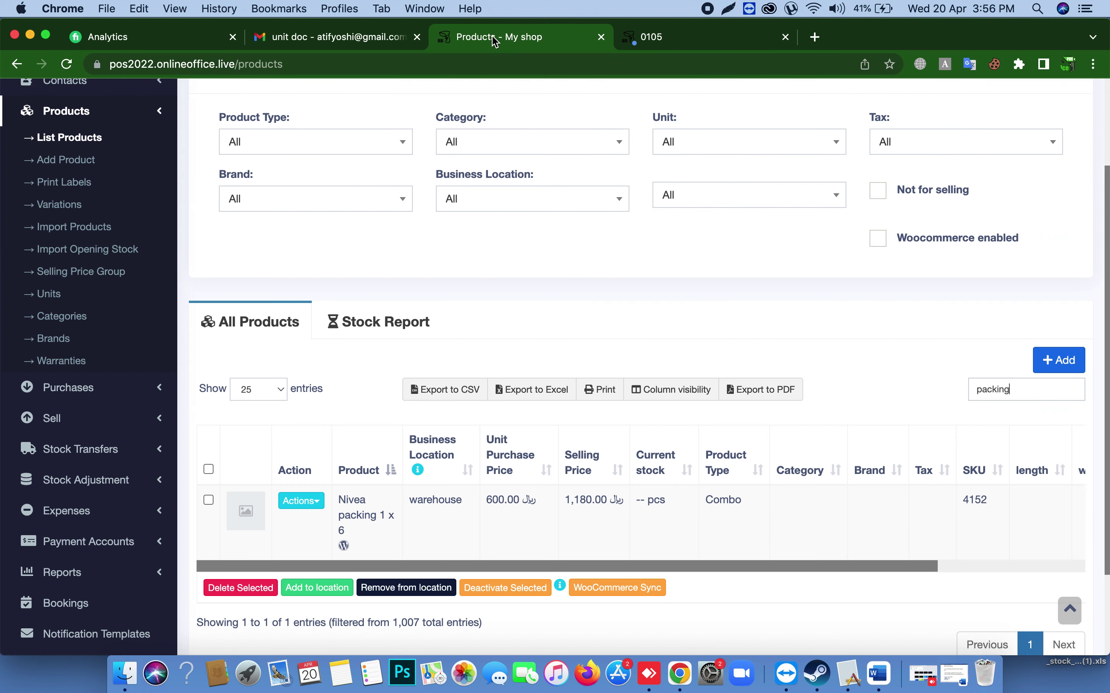
pyautogui.click(57, 140)
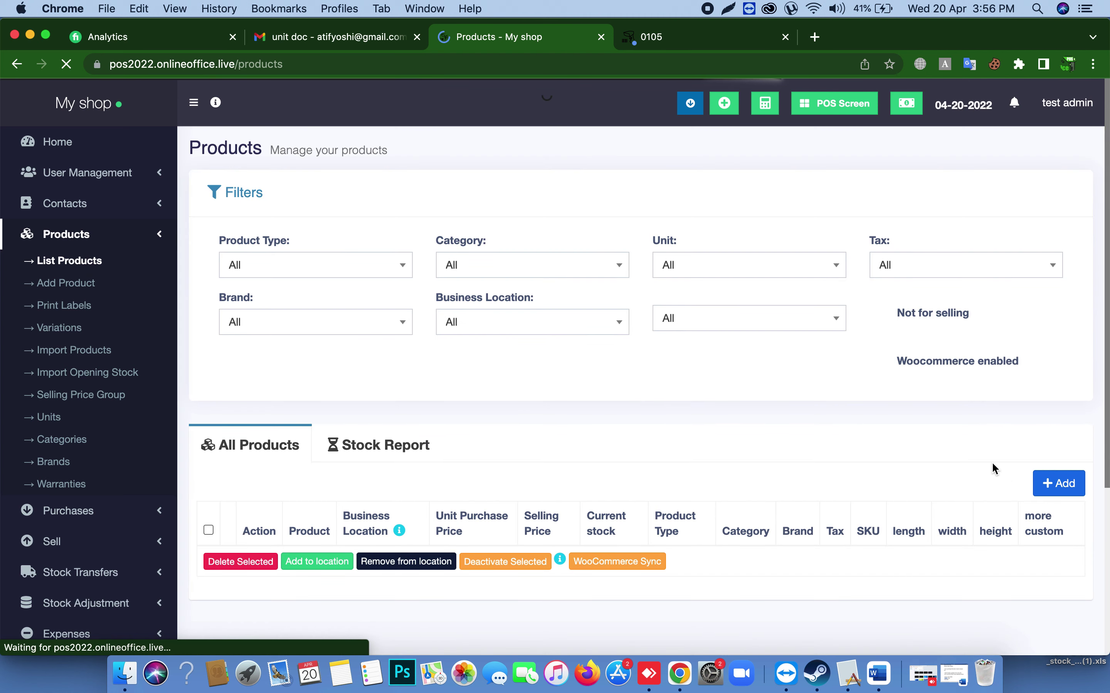
pyautogui.click(996, 517)
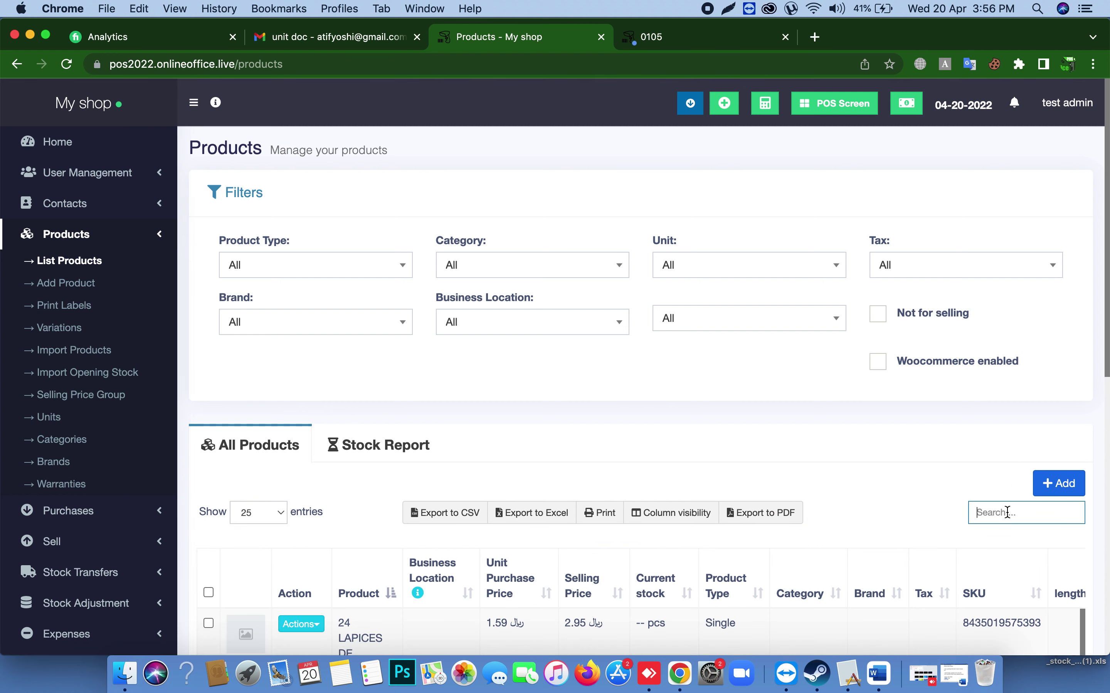
pyautogui.write('lotion')
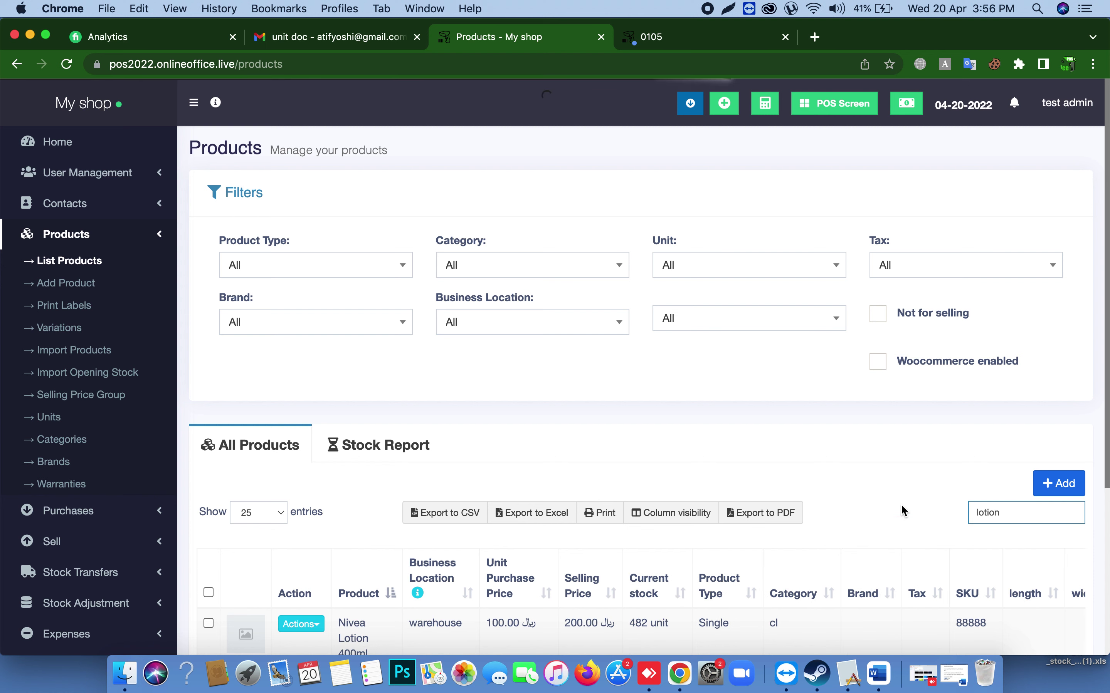
pyautogui.scroll(-3, 687, 528)
pyautogui.moveTo(629, 542); pyautogui.dragTo(667, 544)
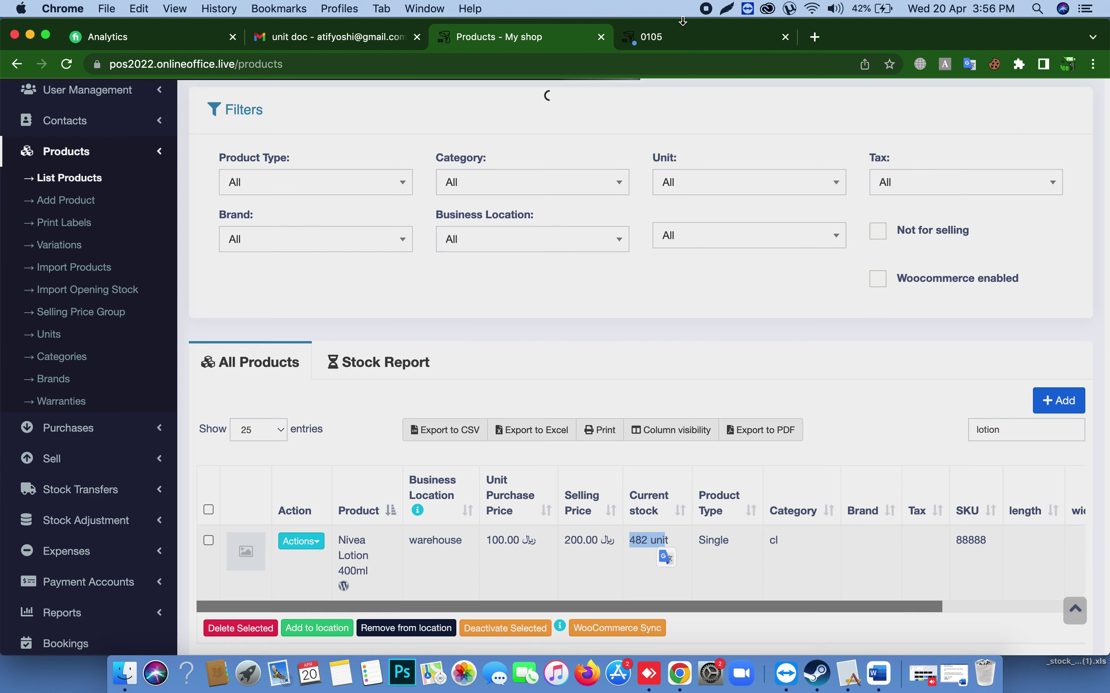
# - Dismiss the receipt's print preview and delete the latest walk-in sale from the recent transactions
pyautogui.click(674, 38)
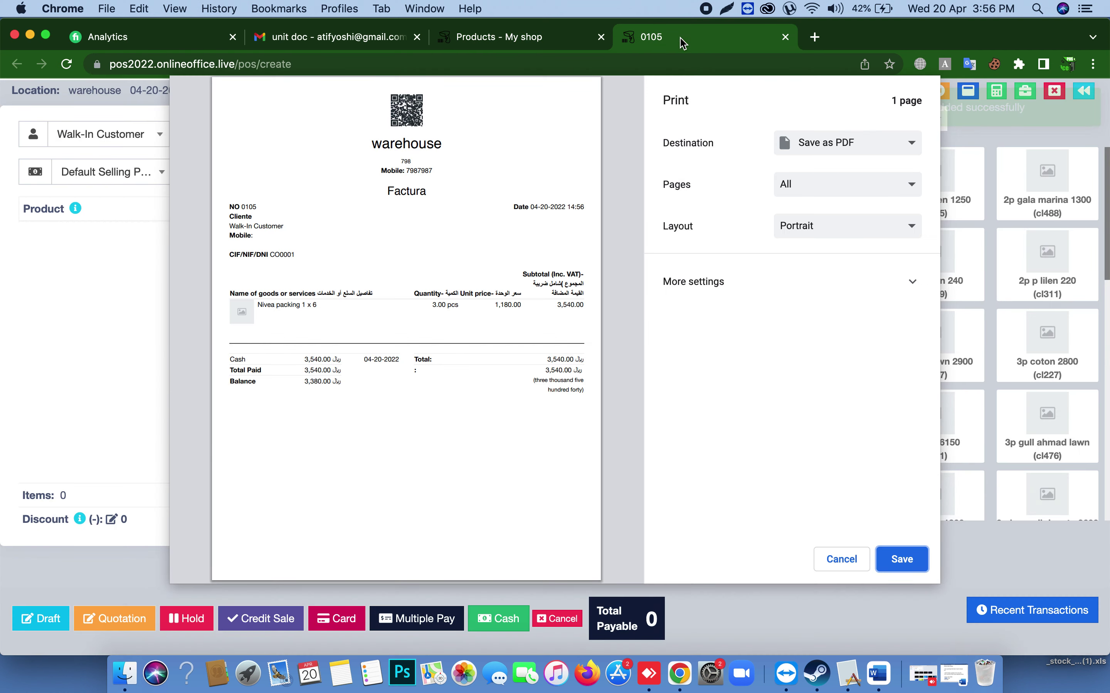
pyautogui.click(846, 561)
pyautogui.click(987, 614)
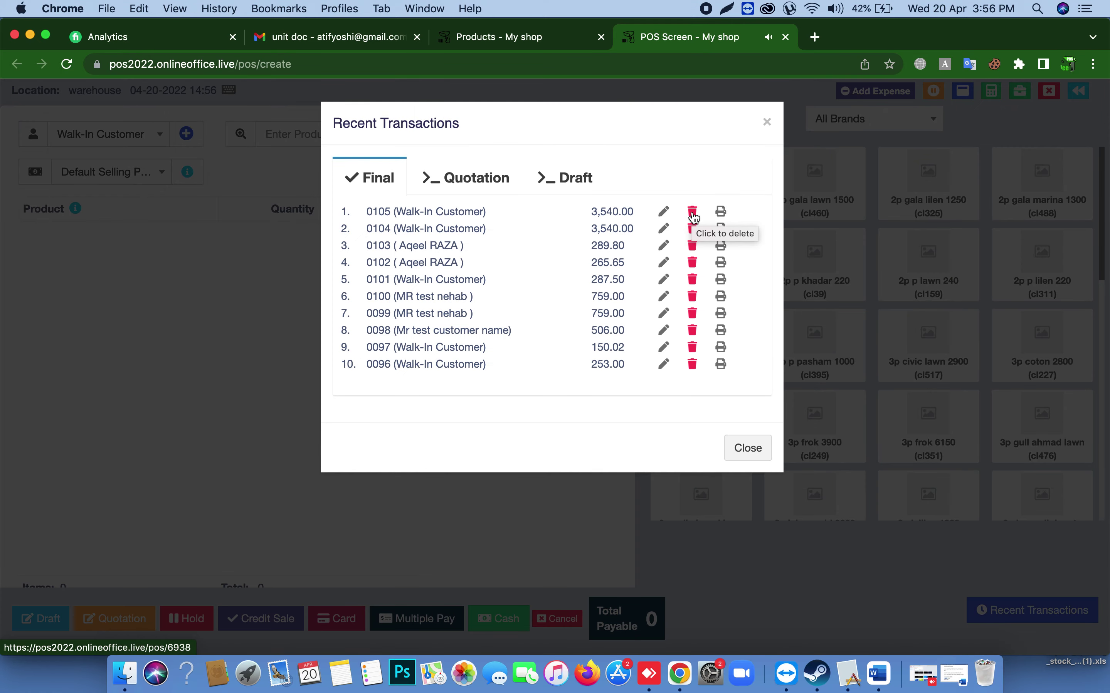
pyautogui.click(693, 214)
pyautogui.click(689, 441)
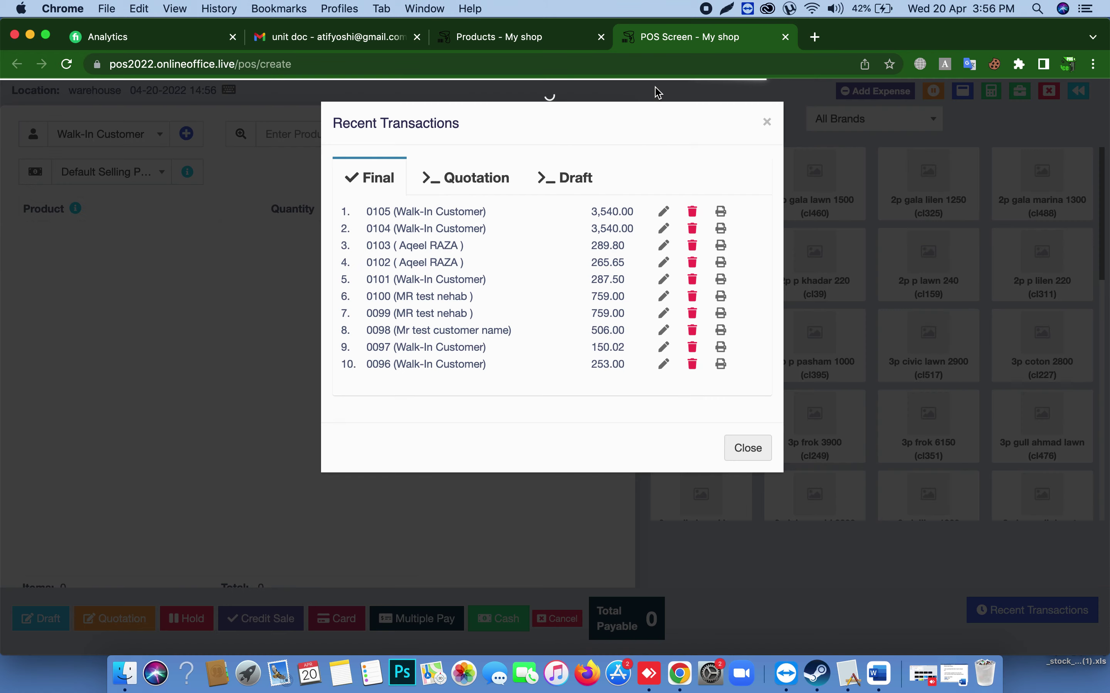
# - Refresh the product list and search for lotion again to check the stock after deleting the sale
pyautogui.click(539, 36)
pyautogui.click(998, 622)
pyautogui.click(67, 65)
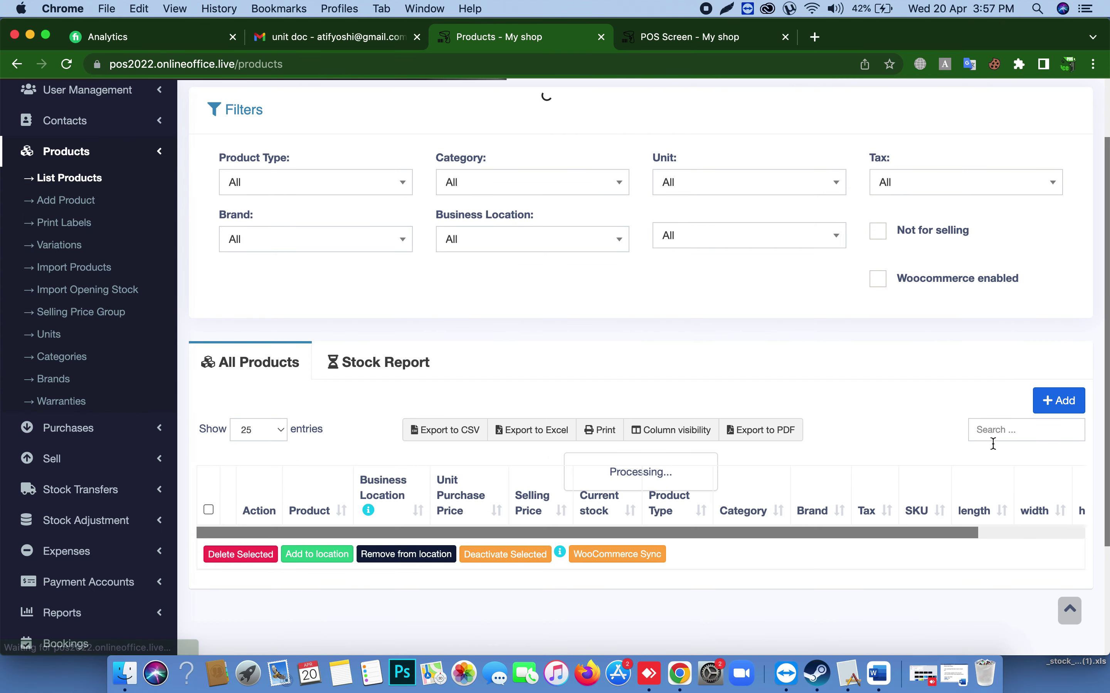
pyautogui.click(994, 431)
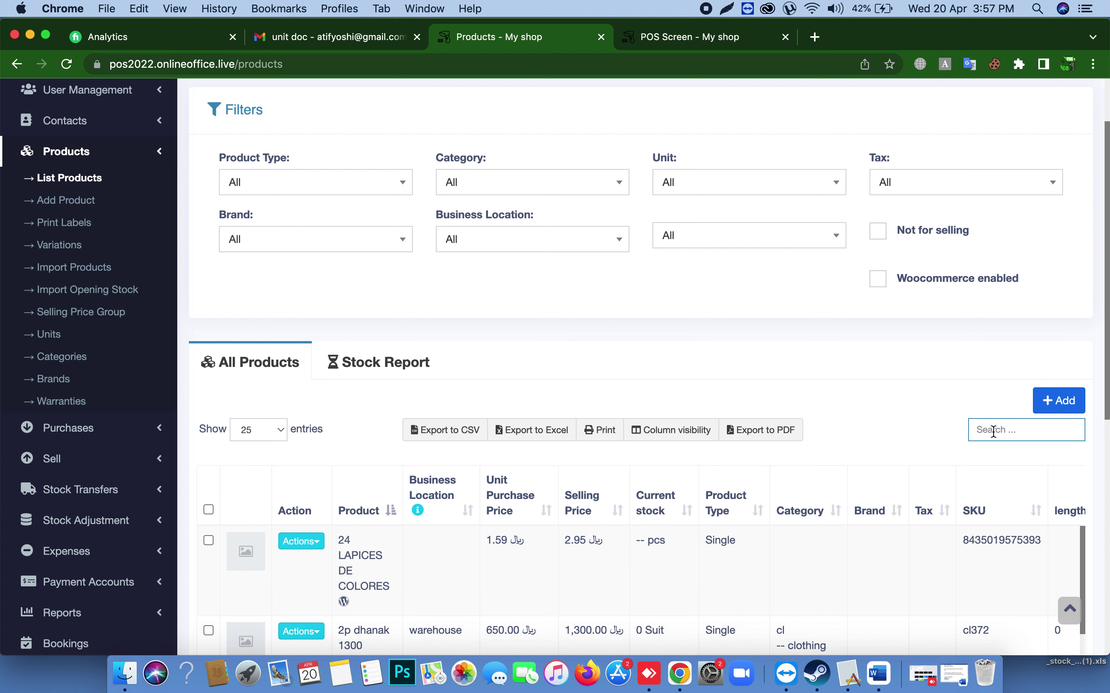
pyautogui.write('lotion')
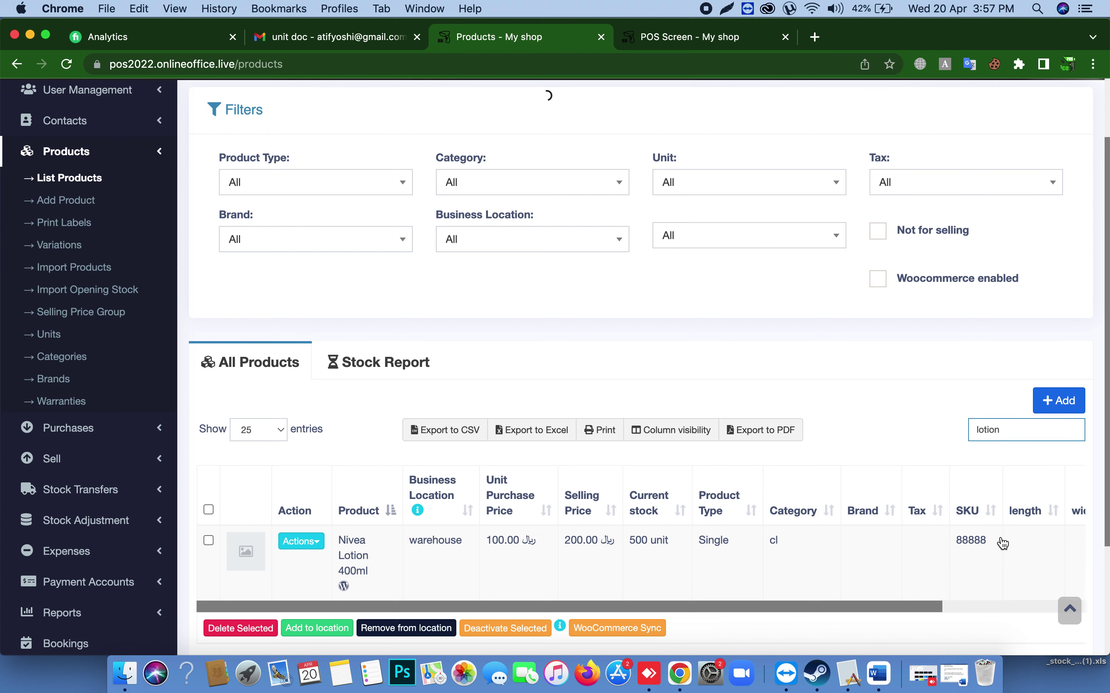
# - Return to the POS screen, close the recent transactions, and add Nivea Lotion 400ml and Nivea packing 1 x 6 to a new sale
pyautogui.click(640, 39)
pyautogui.click(766, 123)
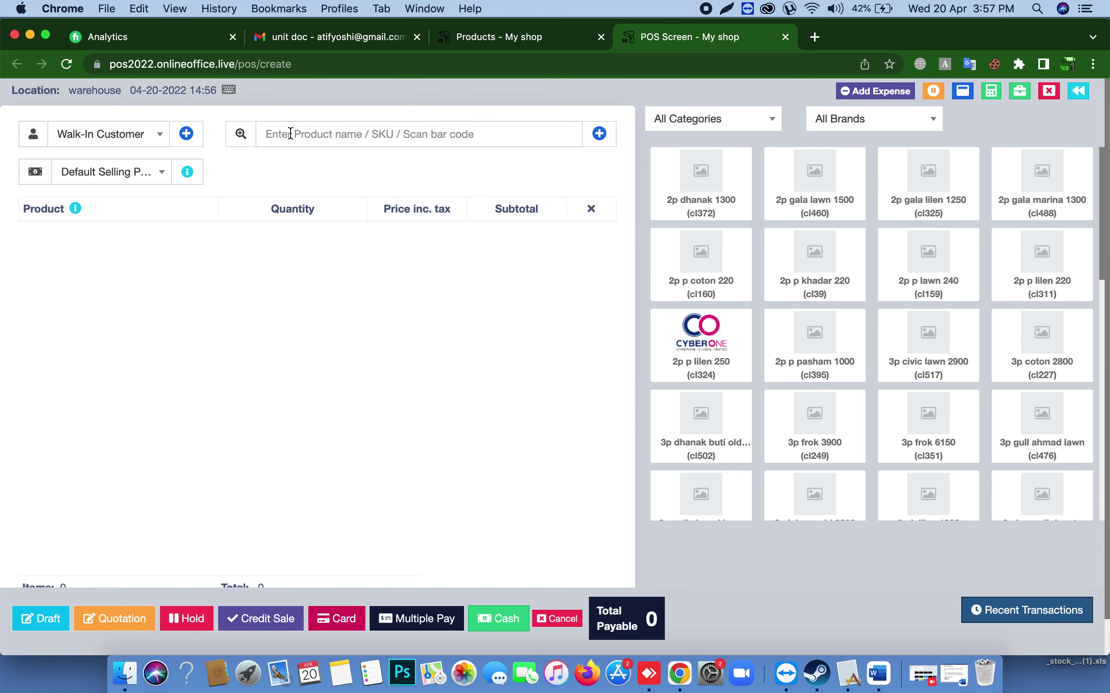
pyautogui.click(290, 133)
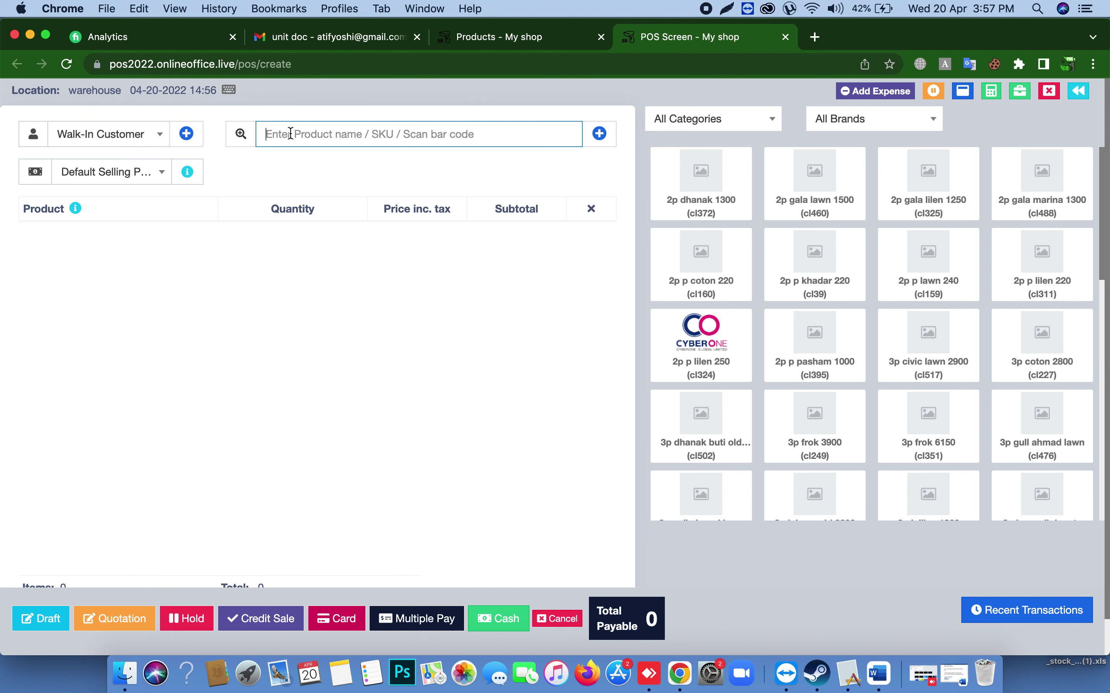
pyautogui.write('loti')
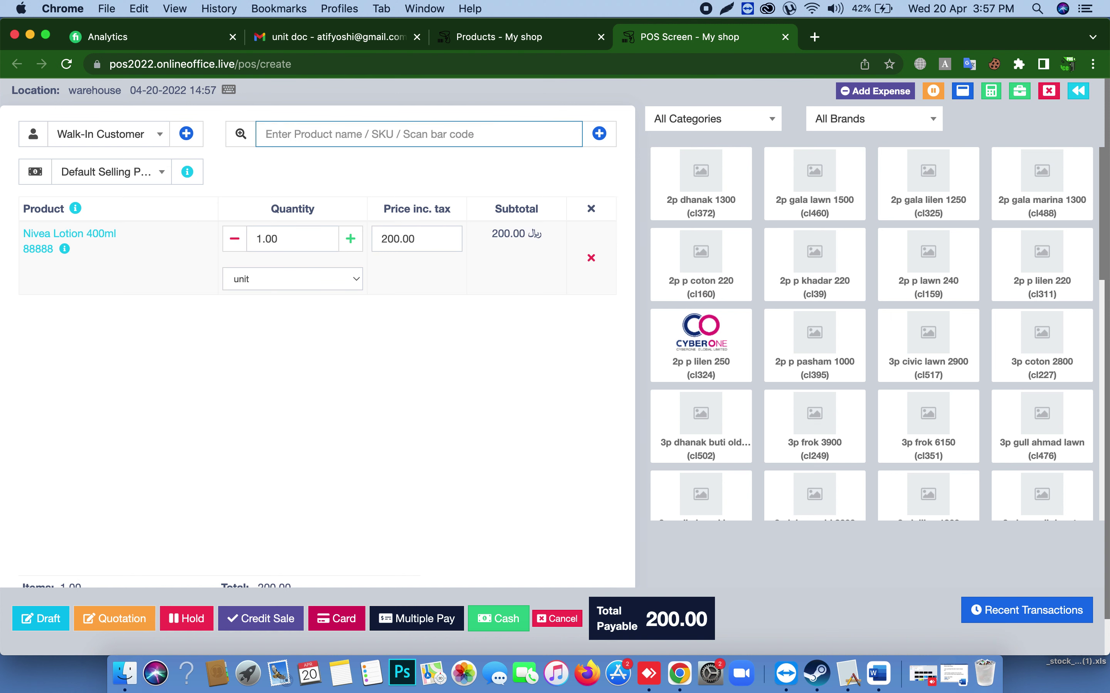
pyautogui.write('p')
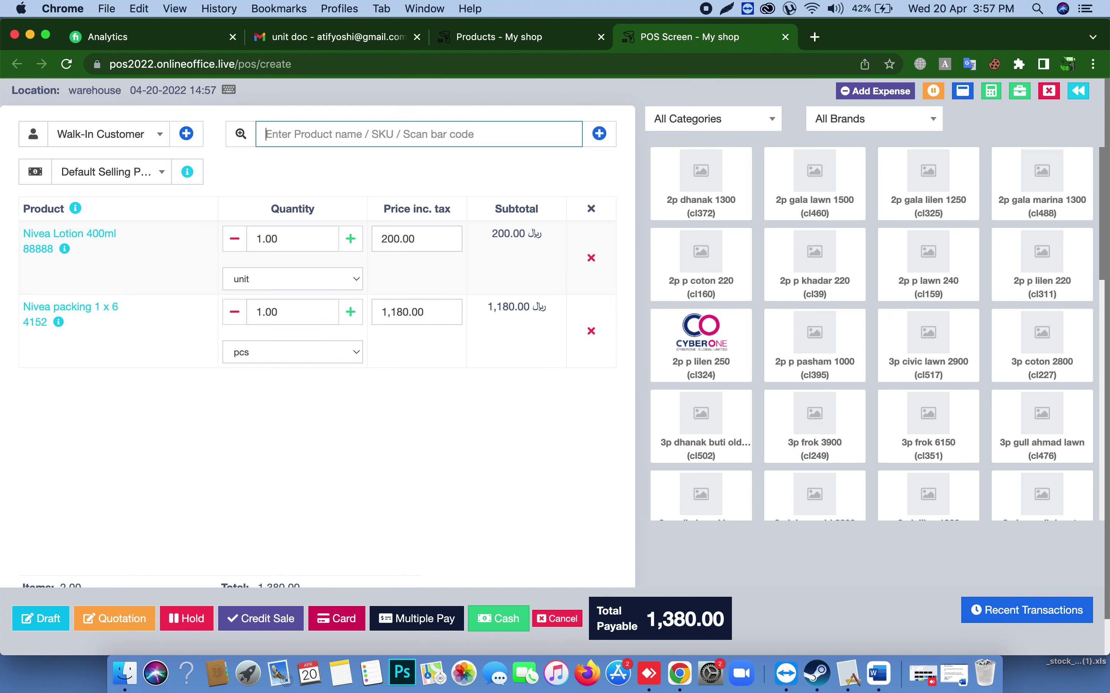
# - Set the quantity of Nivea Lotion 400ml in the sale to 5 units
pyautogui.doubleClick(291, 242)
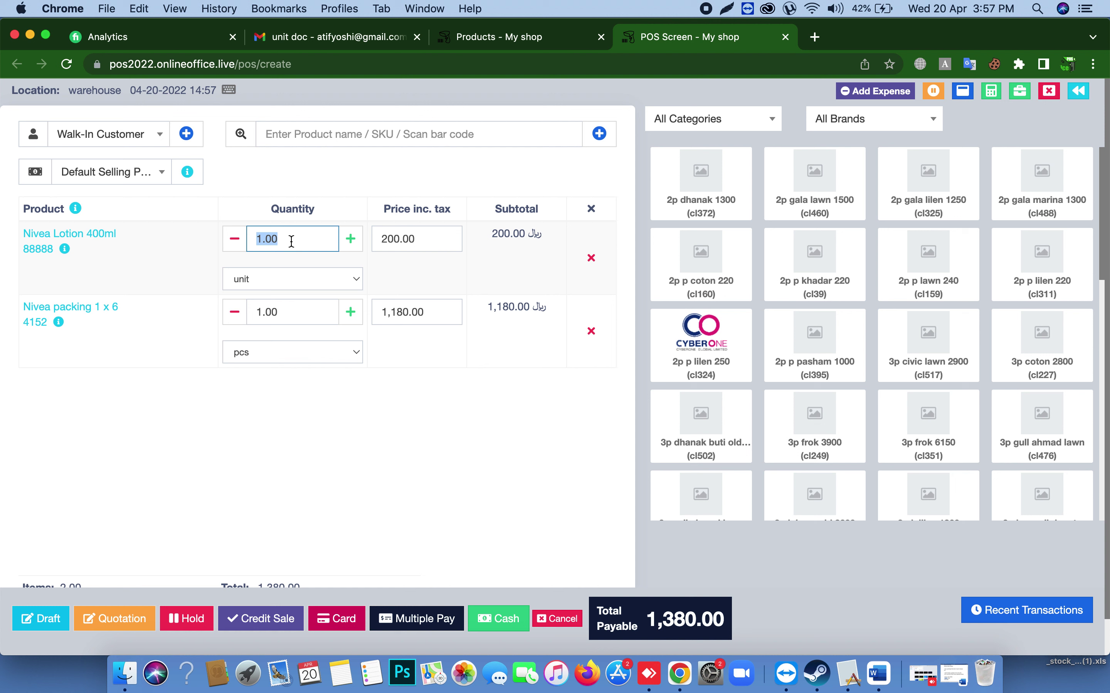
pyautogui.write('5')
pyautogui.click(347, 414)
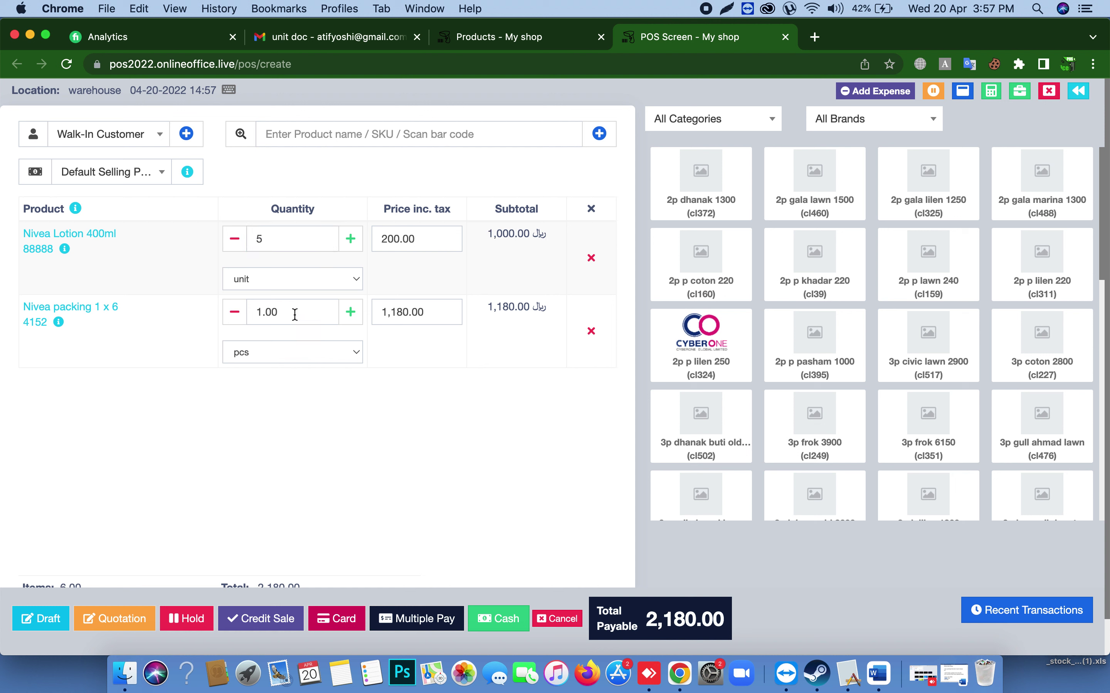
# - Set the quantity of Nivea packing 1 x 6 to 2 pcs and complete the mixed sale as a cash payment
pyautogui.click(275, 365)
pyautogui.click(297, 353)
pyautogui.doubleClick(289, 315)
pyautogui.click(125, 373)
pyautogui.doubleClick(300, 315)
pyautogui.write('2')
pyautogui.click(316, 412)
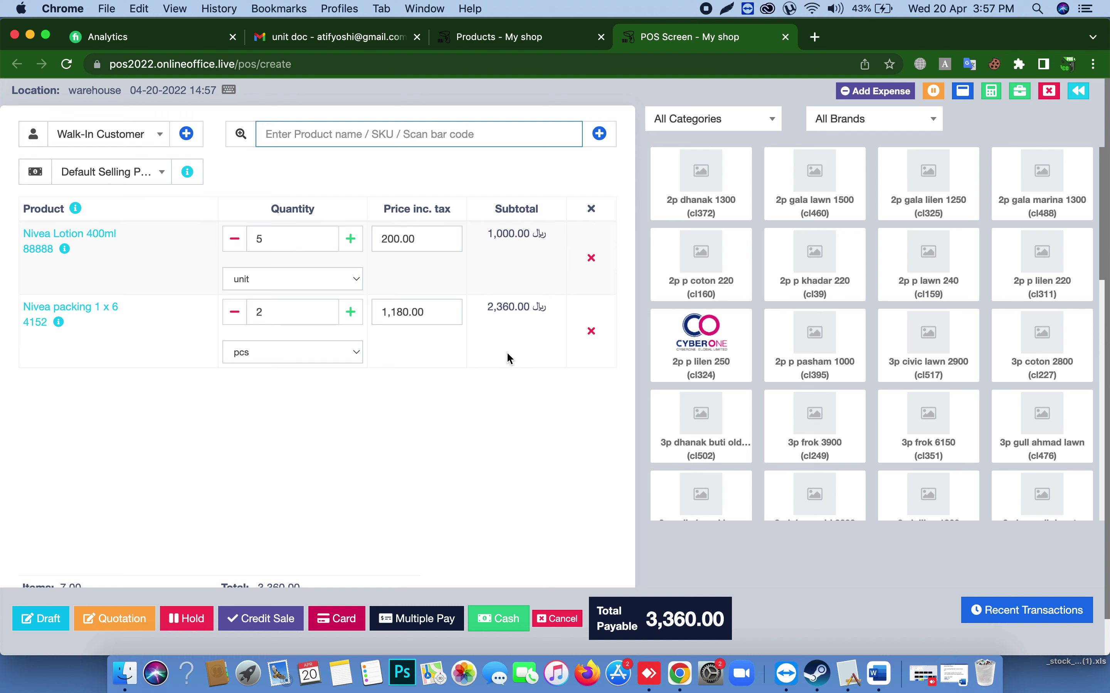
pyautogui.click(505, 614)
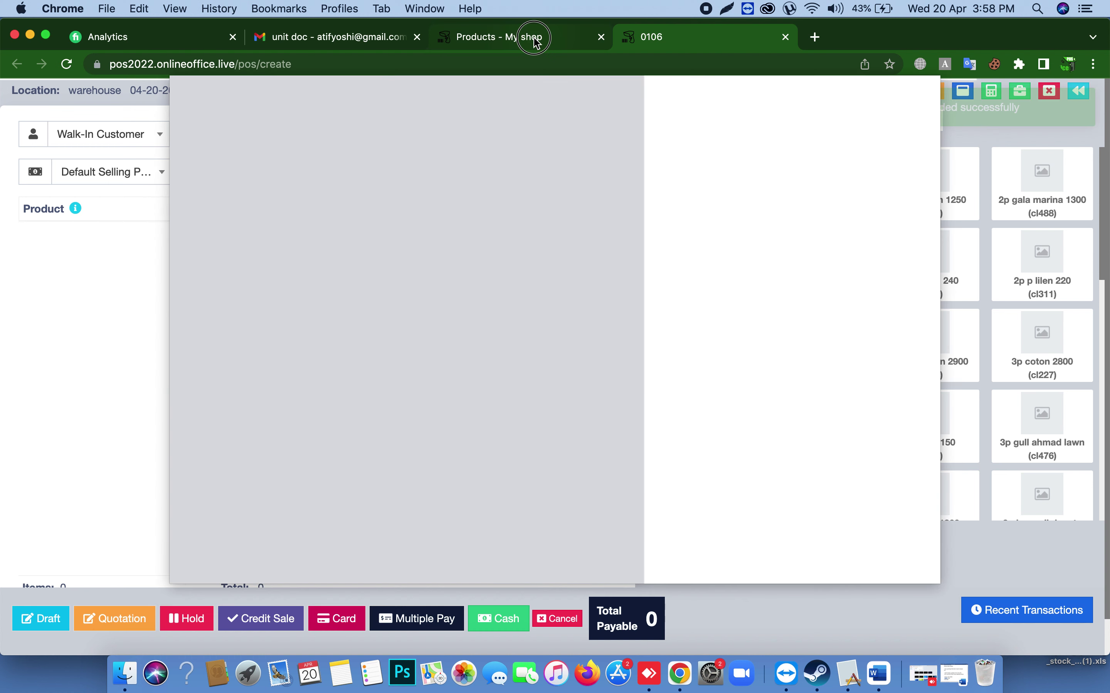
# - Reload the product list, search for lotion and review the stock details of Nivea Lotion 400ml after the mixed sale
pyautogui.click(535, 41)
pyautogui.click(67, 65)
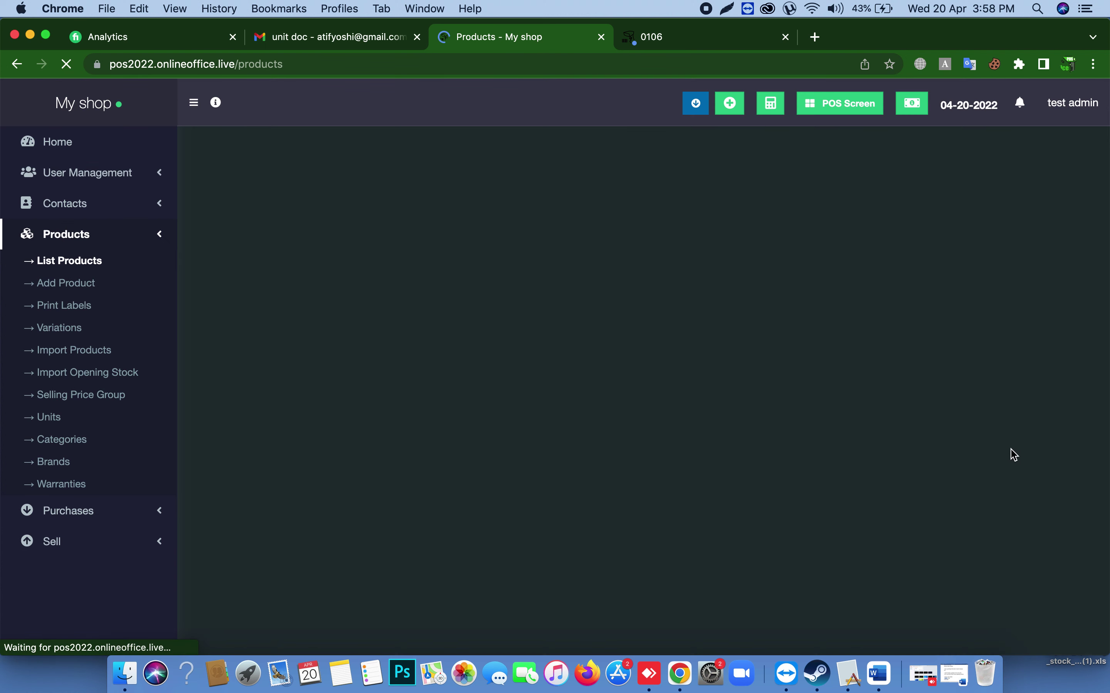
pyautogui.scroll(-2, 999, 454)
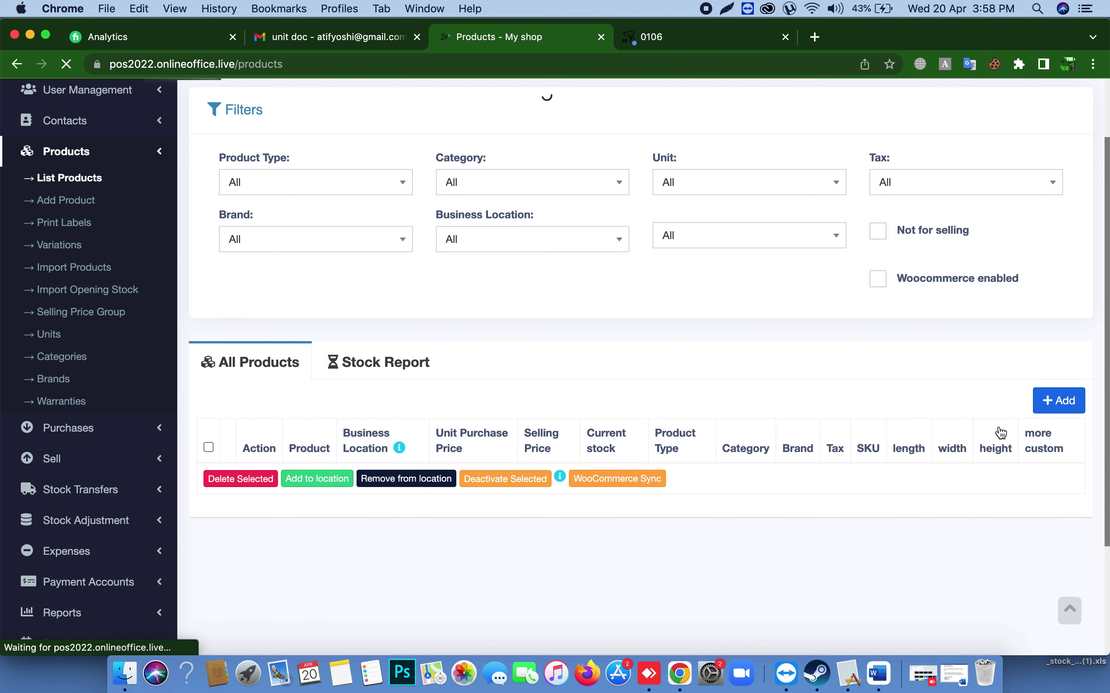
pyautogui.click(999, 431)
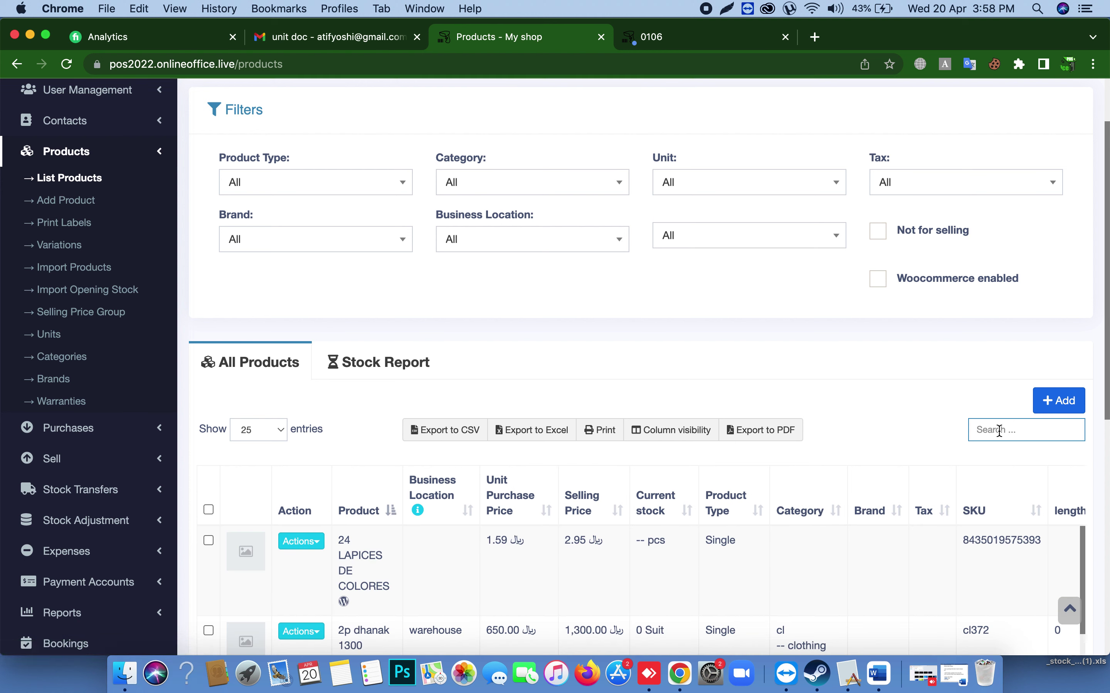
pyautogui.write('lotion')
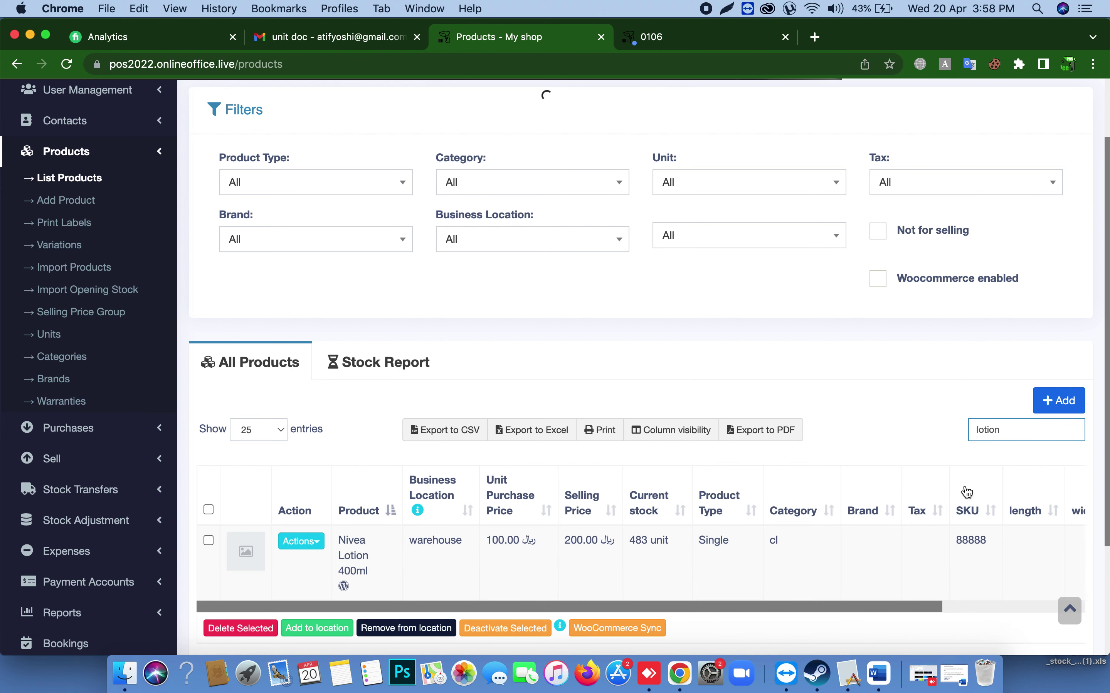
pyautogui.moveTo(633, 544); pyautogui.dragTo(664, 555)
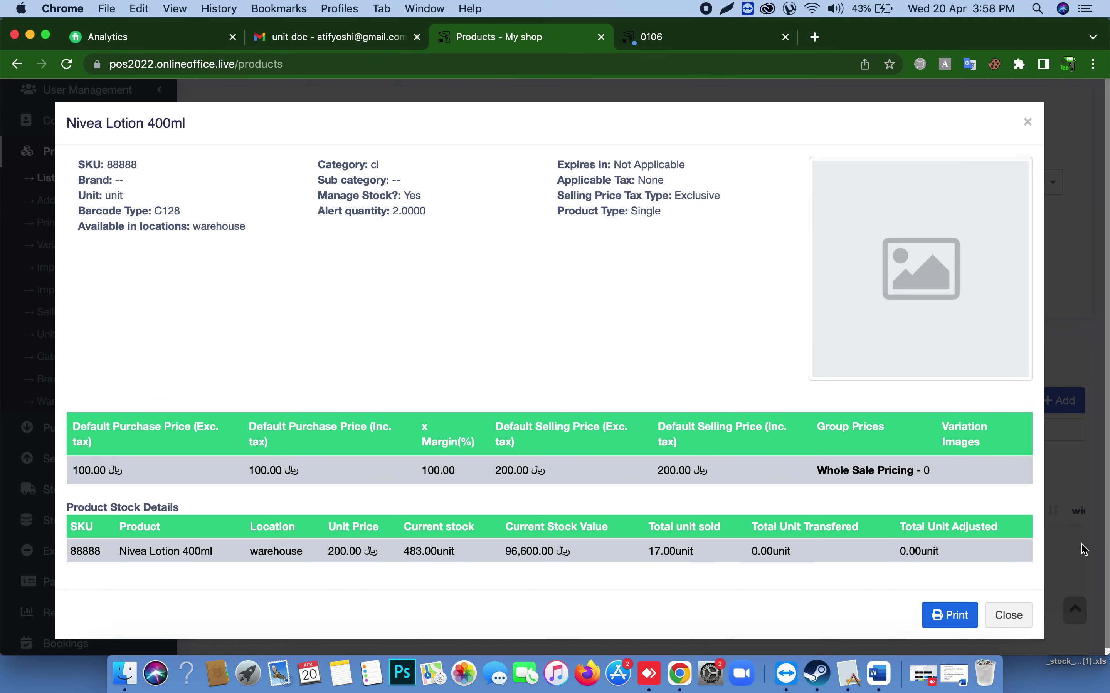
pyautogui.click(1009, 615)
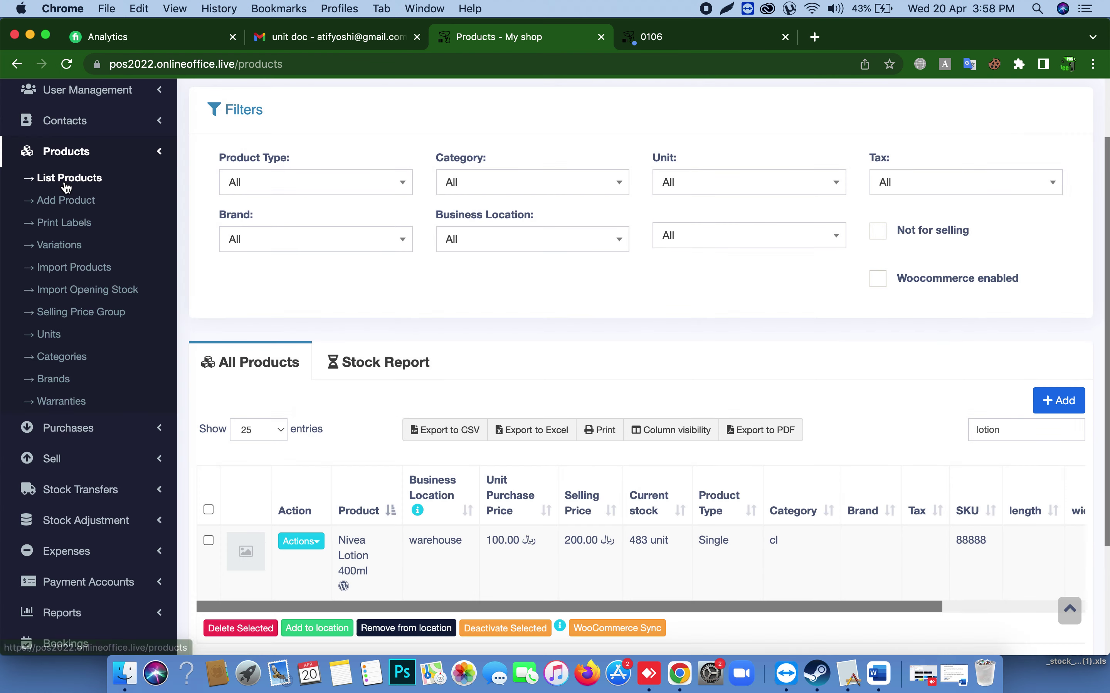
# - Start a new purchase and add Nivea Lotion 400ml to its product lines
pyautogui.click(70, 157)
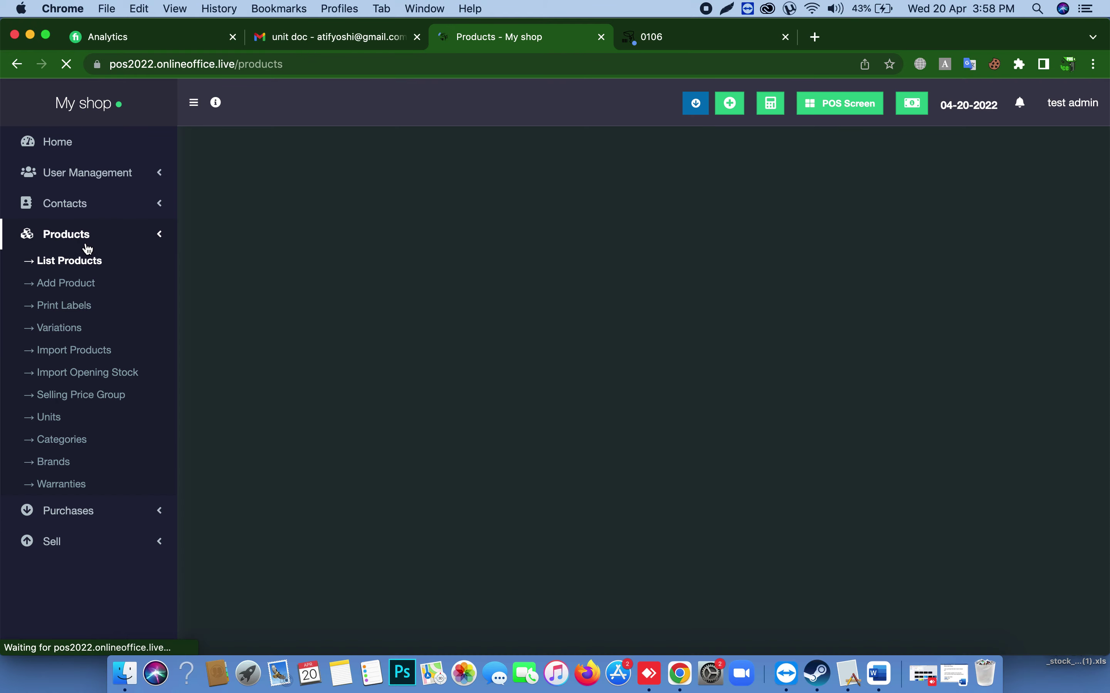
pyautogui.click(87, 244)
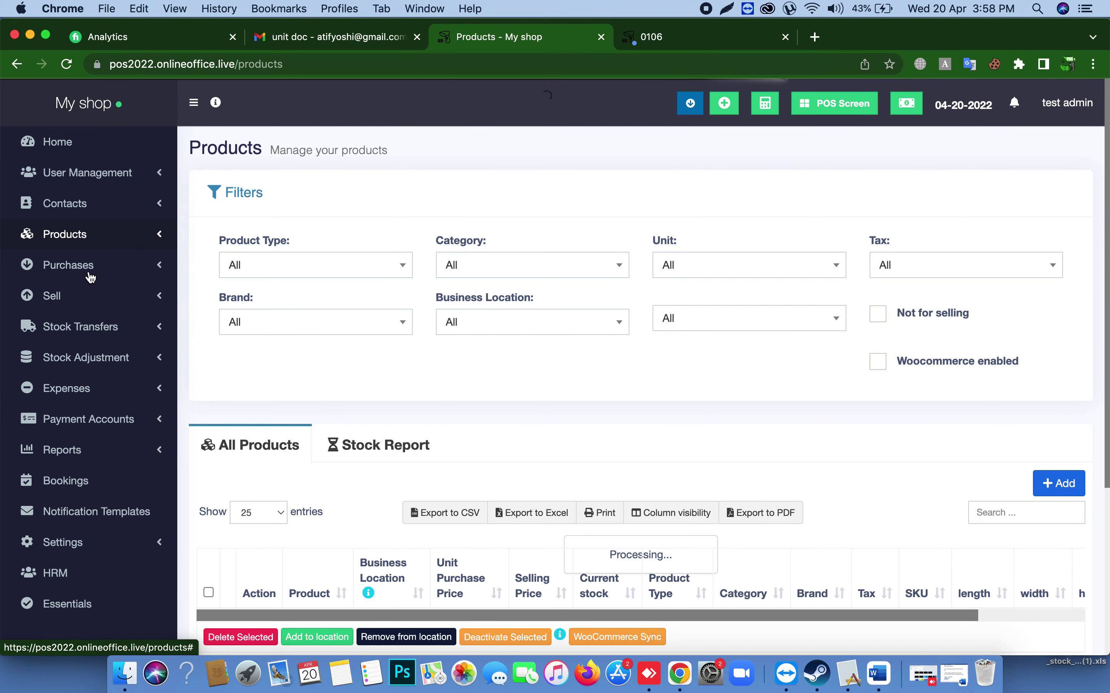
pyautogui.click(91, 270)
pyautogui.click(72, 315)
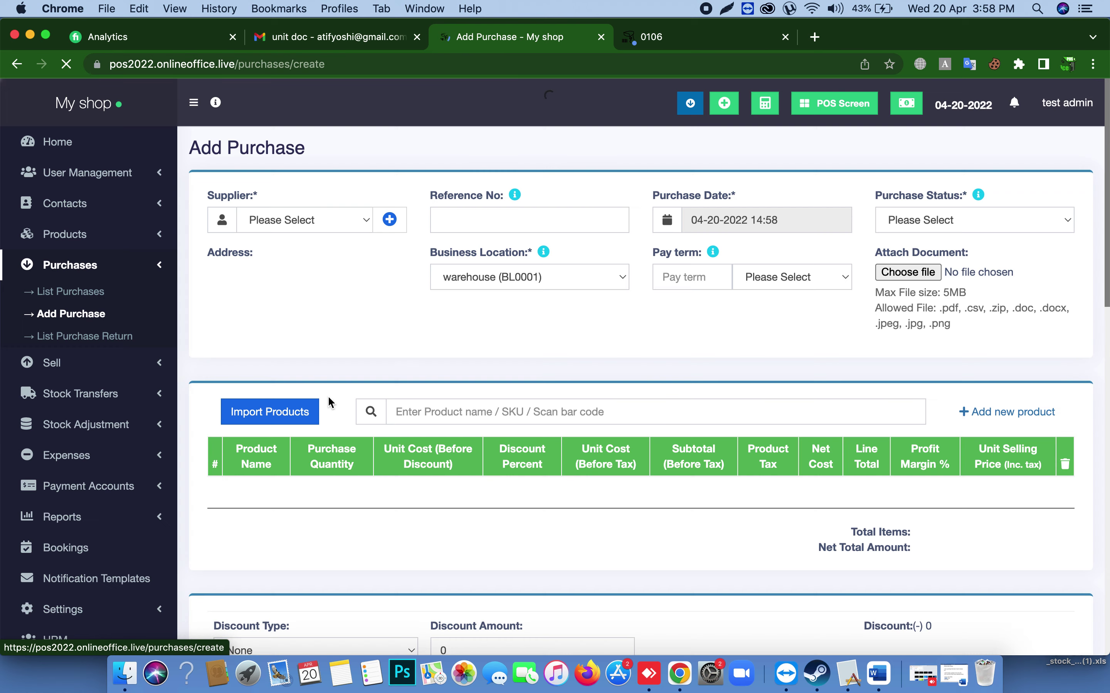
pyautogui.write('tshirt')
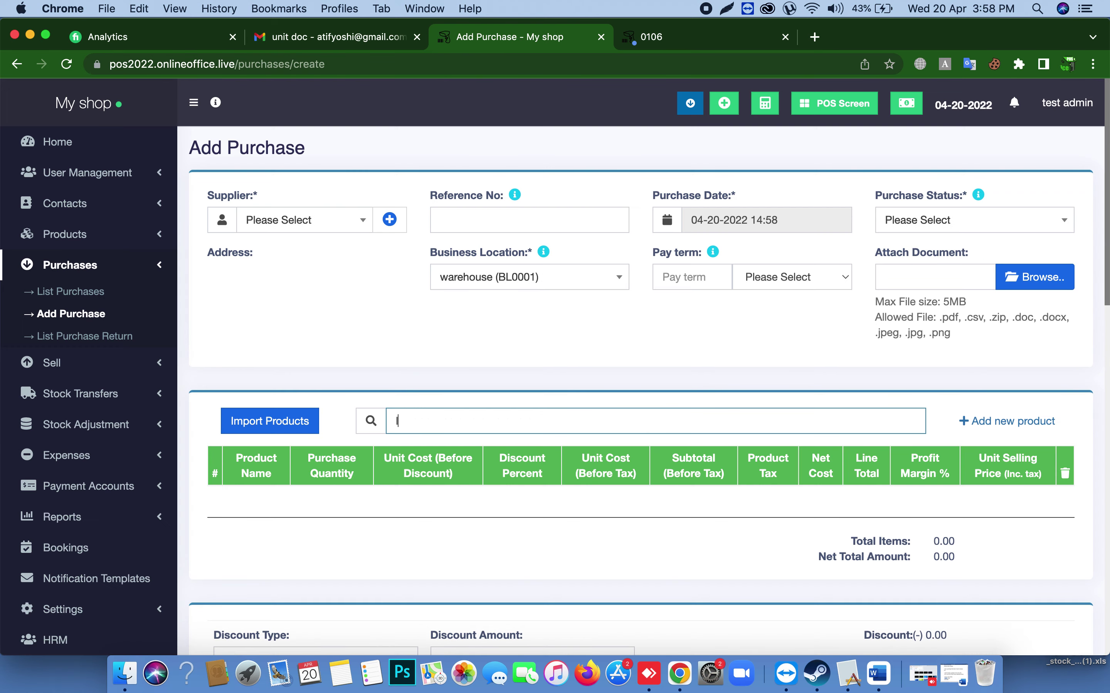
pyautogui.press('Return')
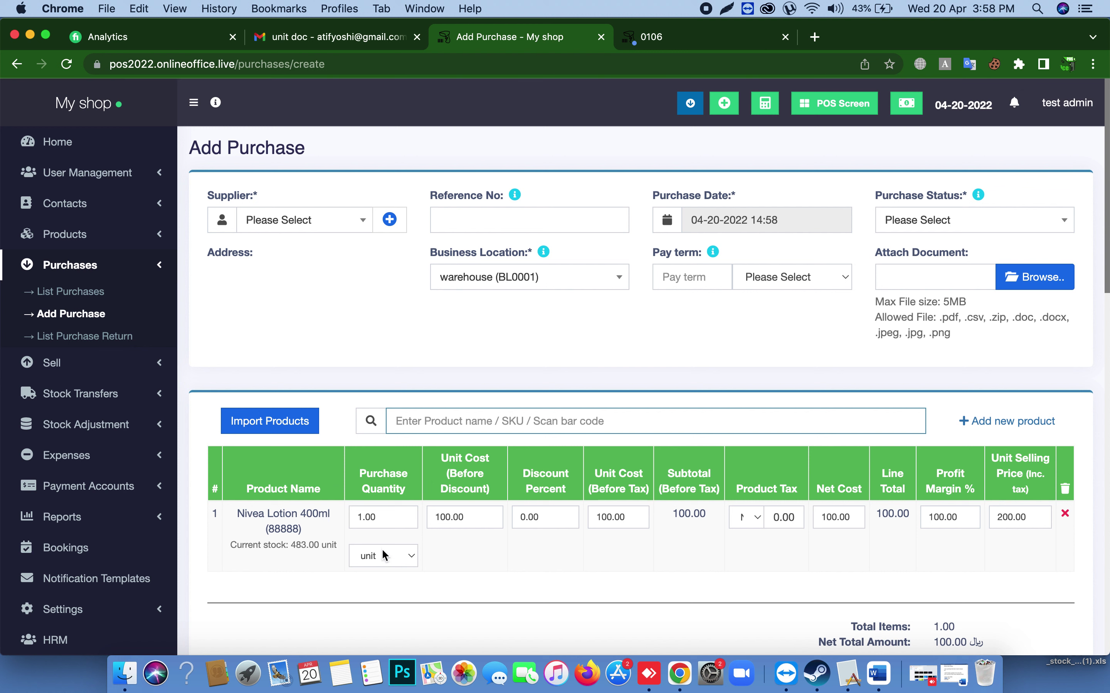
# - Set the purchase unit of the Nivea Lotion 400ml line to box12unit with a unit cost before discount of 1100
pyautogui.click(381, 556)
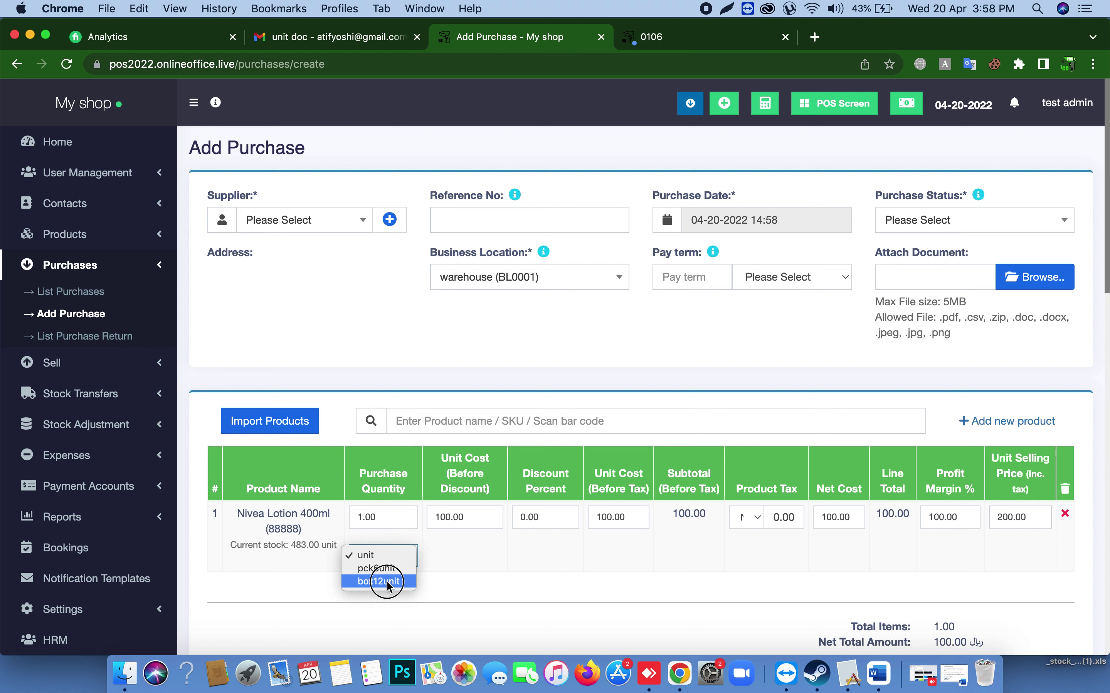
pyautogui.click(388, 582)
pyautogui.click(451, 517)
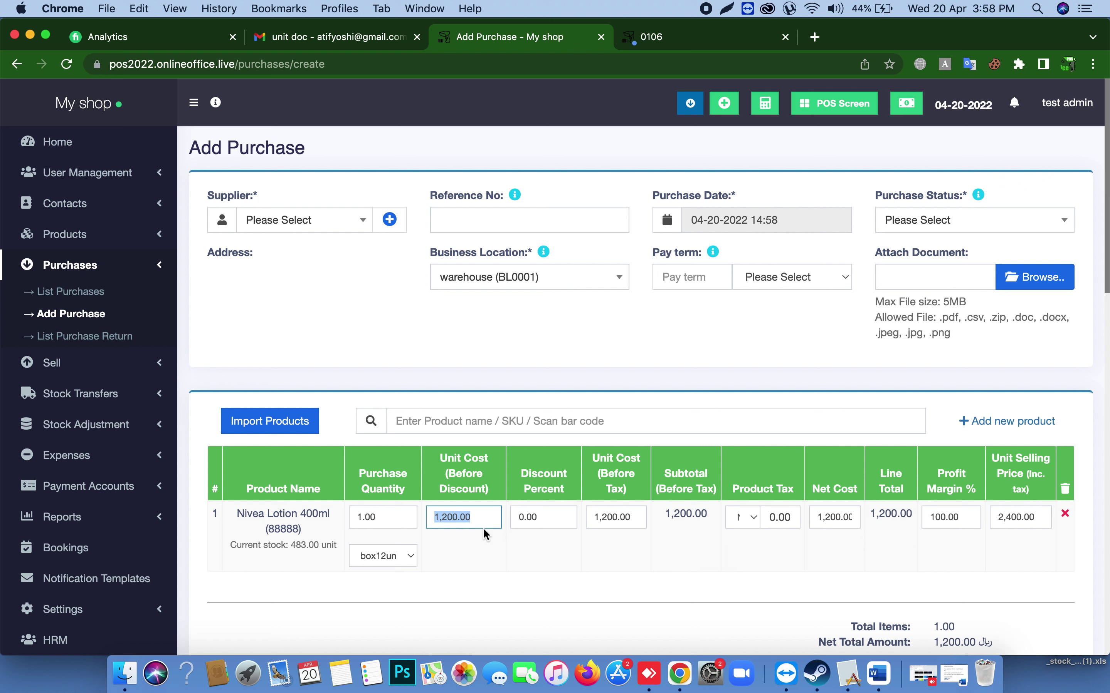
pyautogui.write('1100')
pyautogui.click(475, 555)
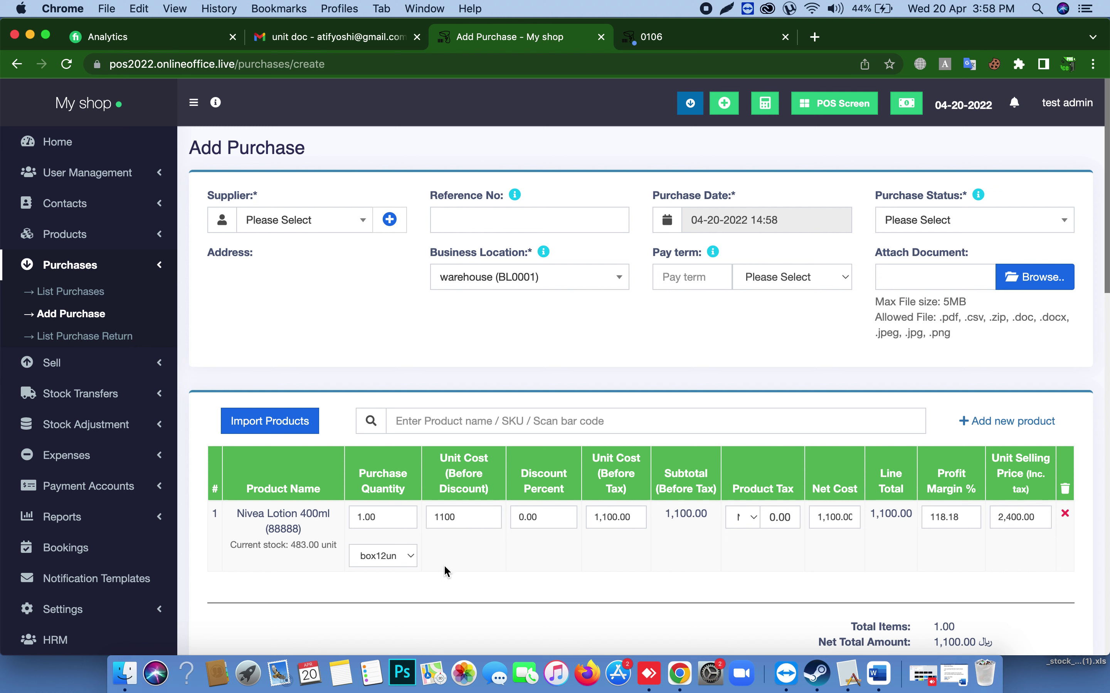
# - Set the purchase quantity of the Nivea Lotion 400ml line to 10 and check the purchase's net total amount
pyautogui.click(399, 521)
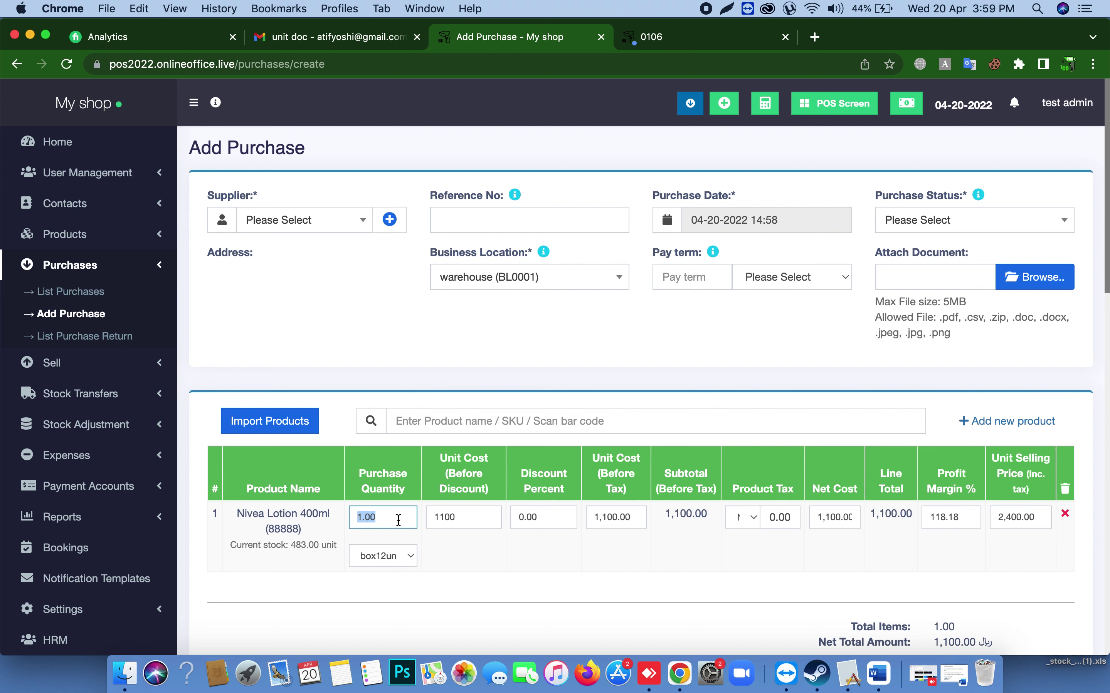
pyautogui.write('1')
pyautogui.click(485, 564)
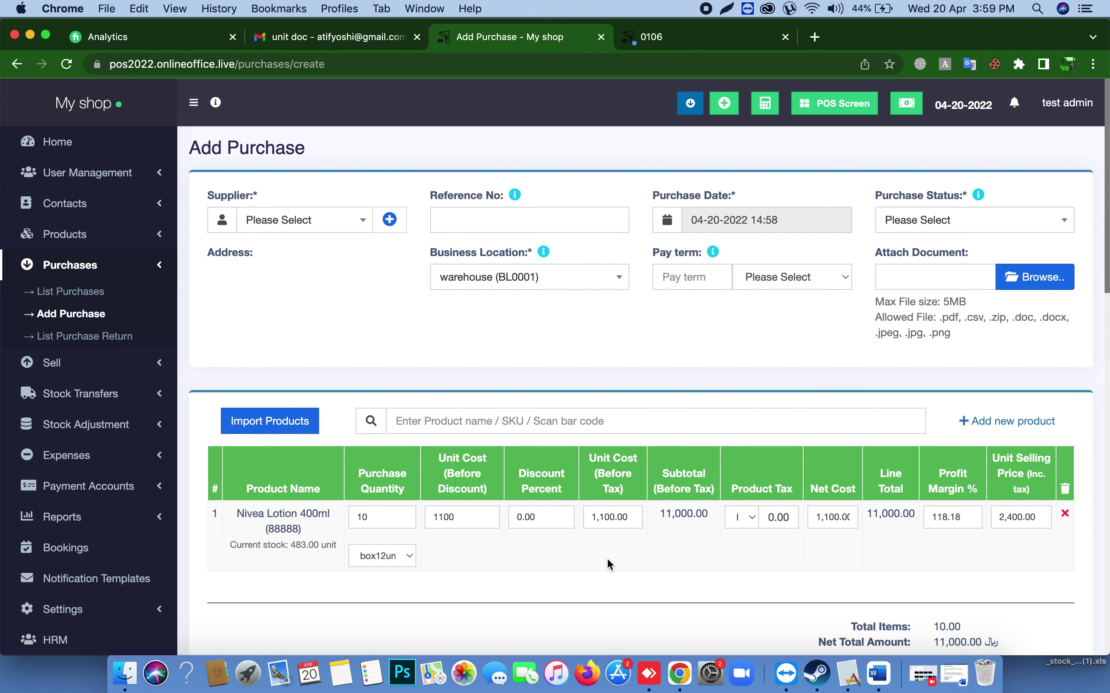
pyautogui.scroll(-5, 1018, 588)
pyautogui.moveTo(934, 512); pyautogui.dragTo(994, 512)
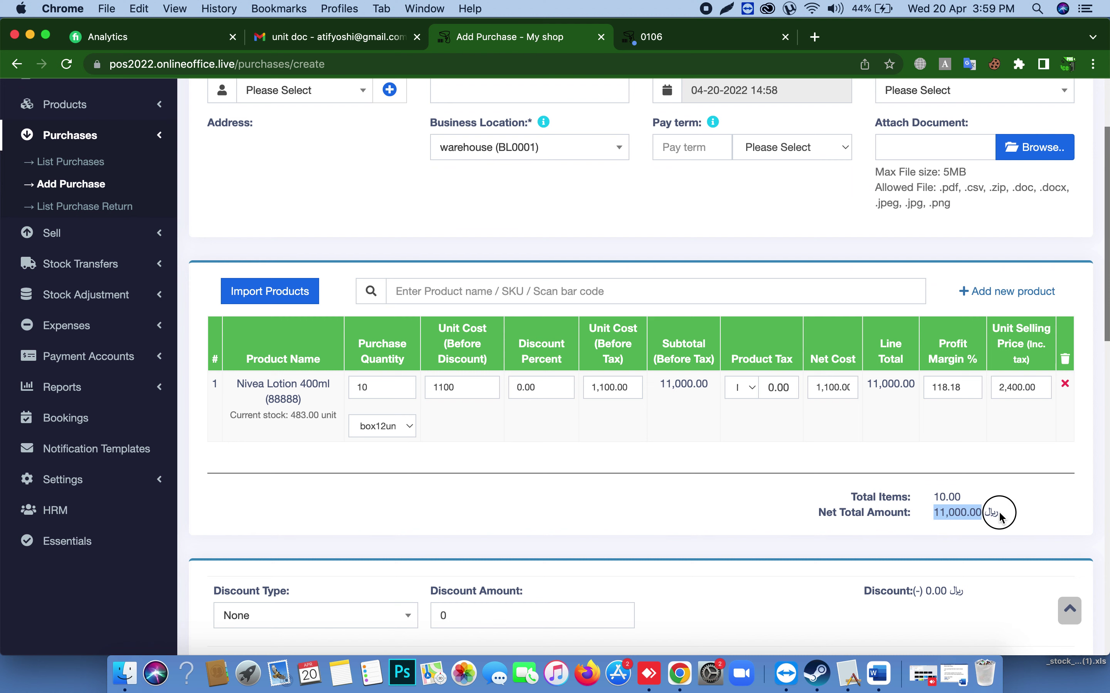
pyautogui.scroll(-1, 574, 469)
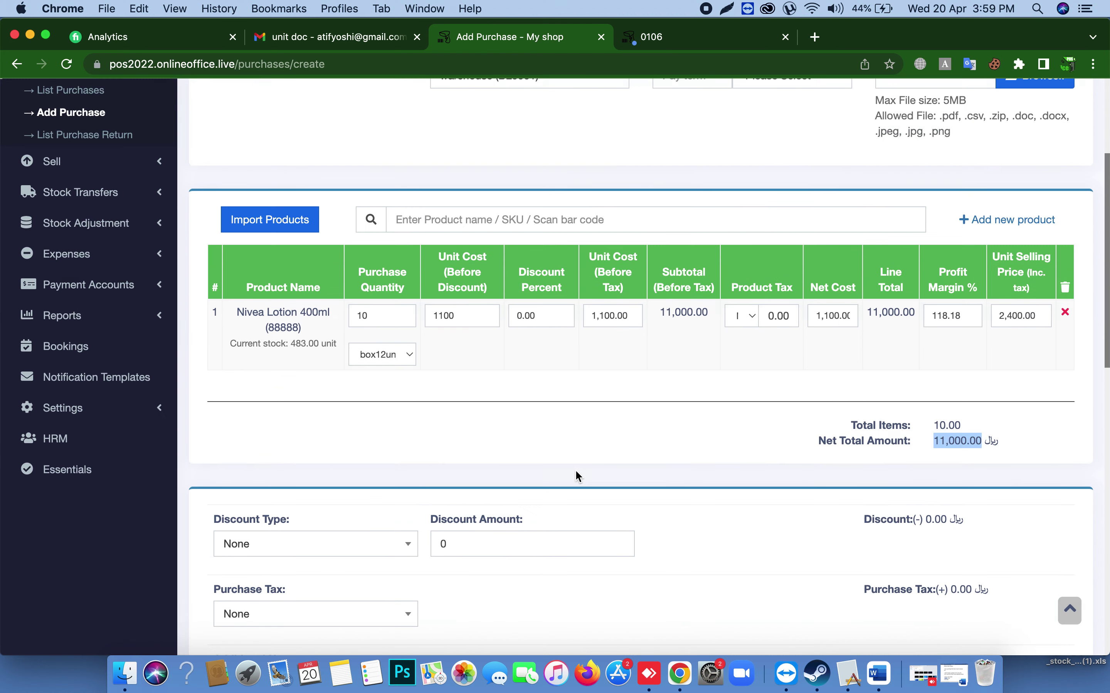
pyautogui.scroll(5, 575, 469)
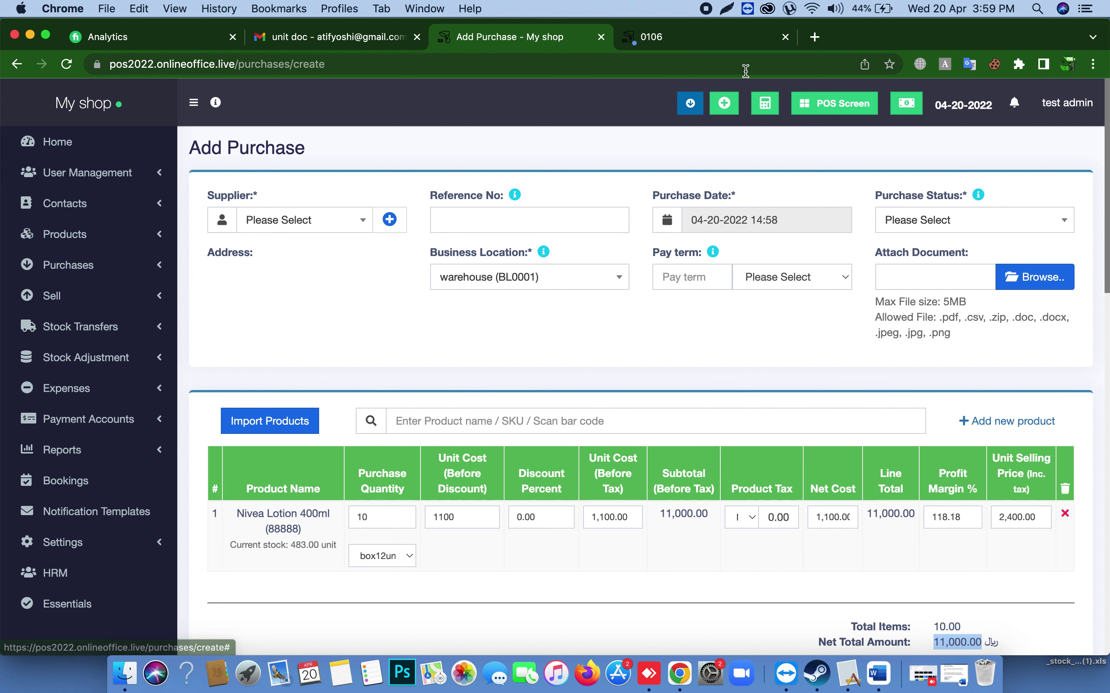
# - Open onlineoffice.live in a new browser tab and highlight the contact phone number and e-mail address on its home page
pyautogui.click(815, 37)
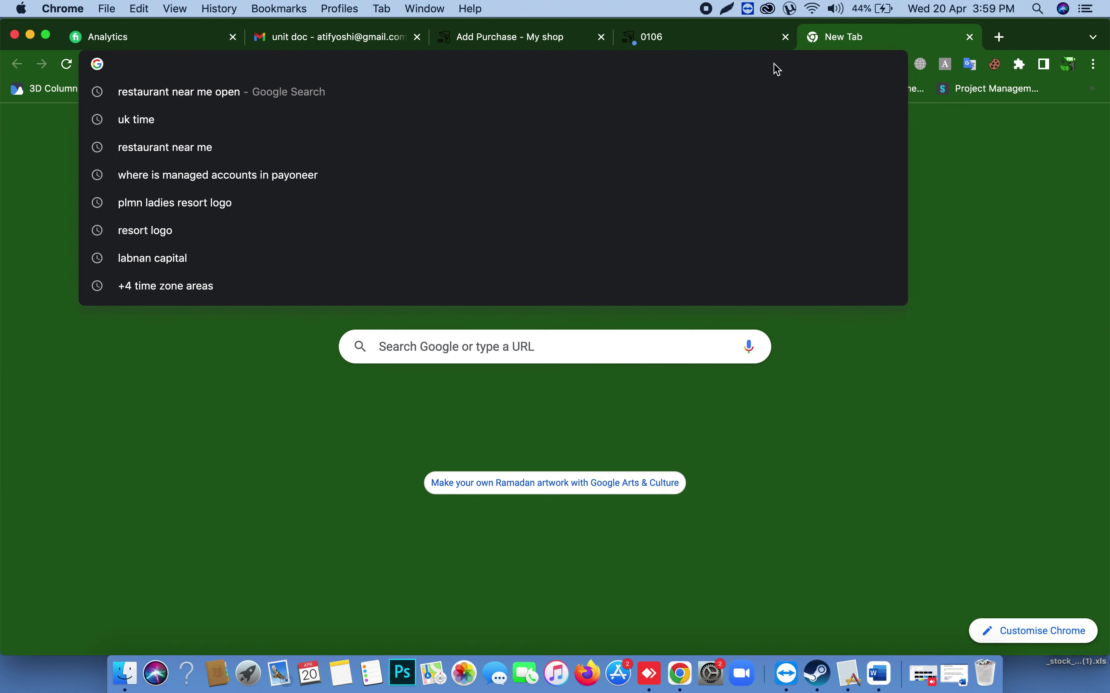
pyautogui.write('onlineoffice.live')
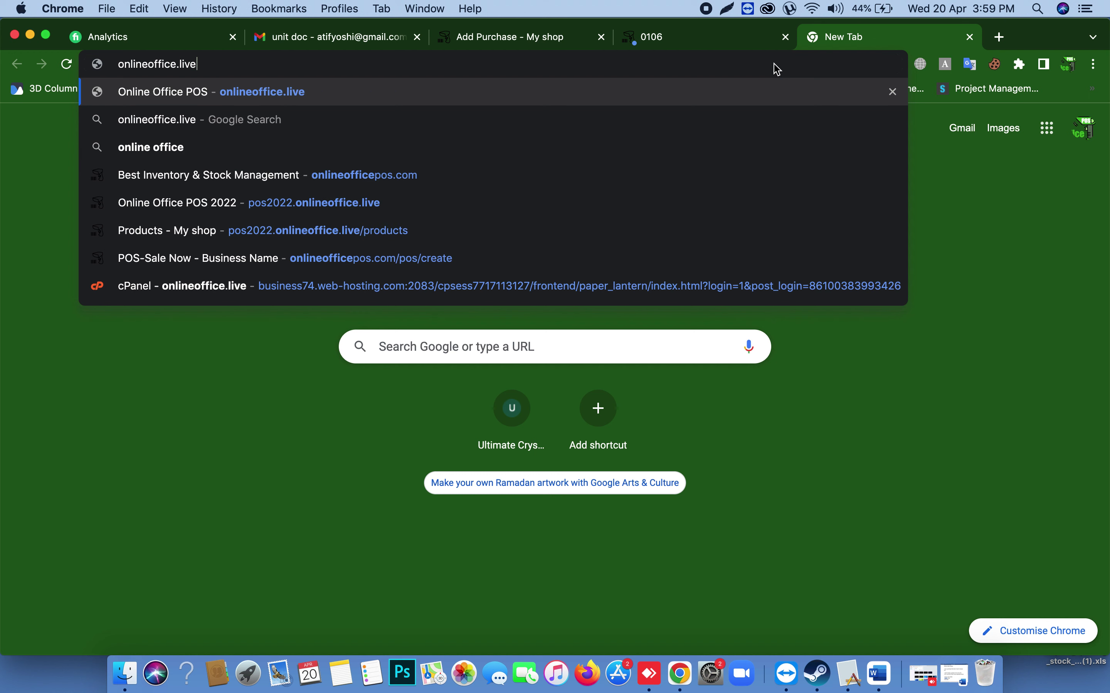
pyautogui.press('Return')
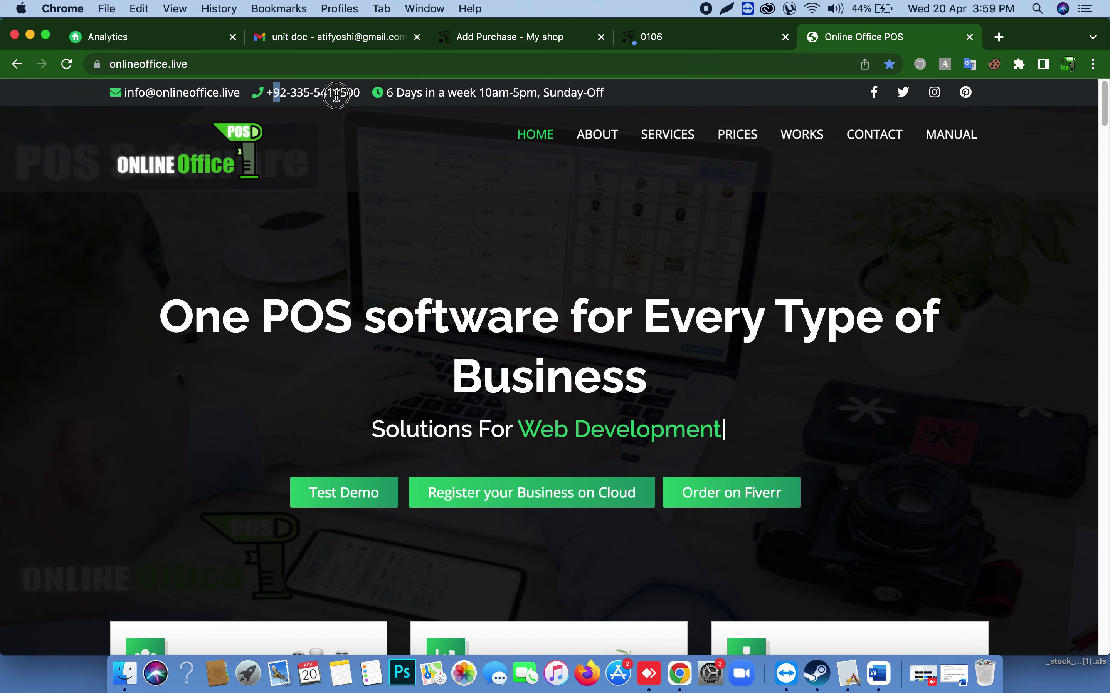
pyautogui.moveTo(274, 94); pyautogui.dragTo(359, 92)
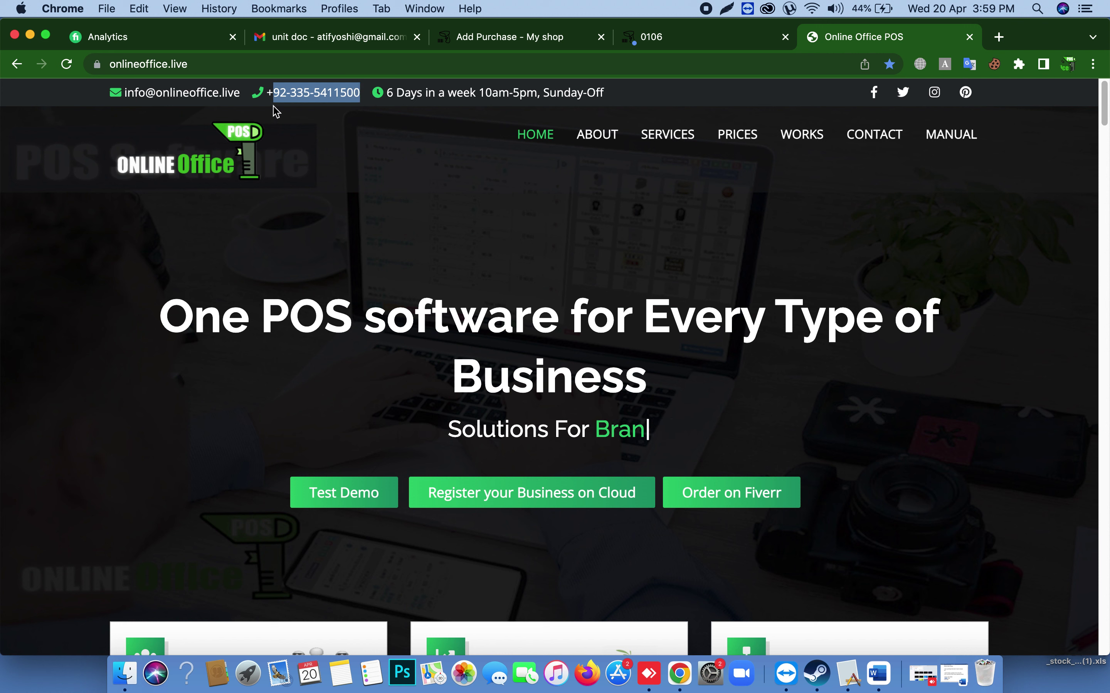
pyautogui.moveTo(124, 93); pyautogui.dragTo(240, 92)
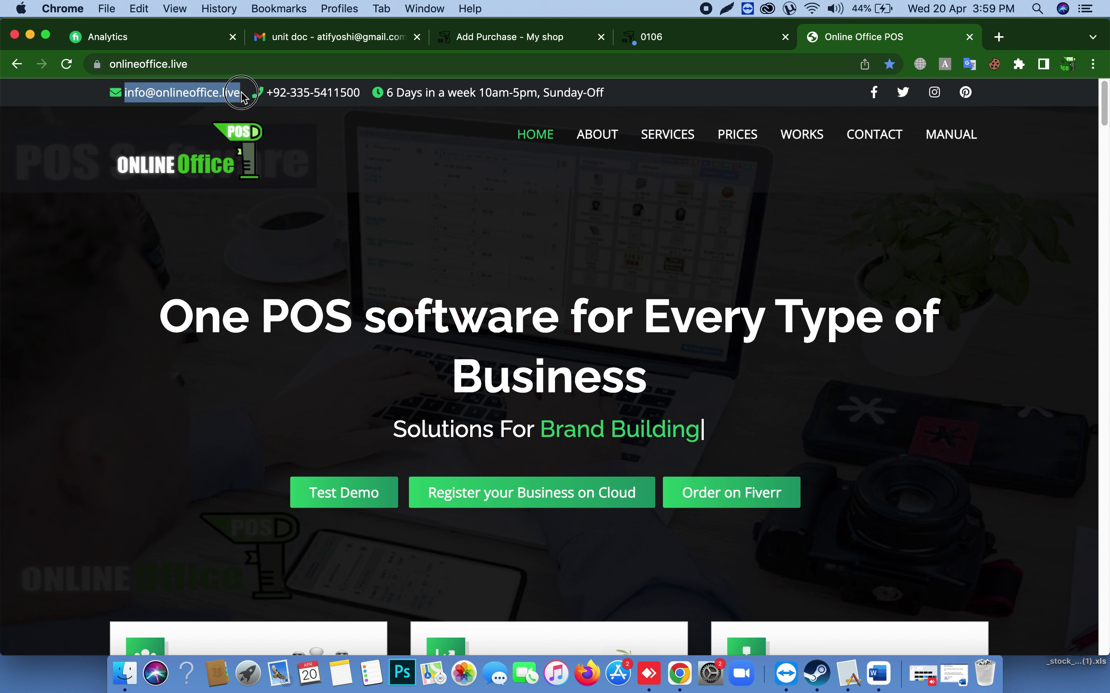
# - Open the website's POS manual, look through its topic list, and close it to return to the purchase form
pyautogui.click(967, 140)
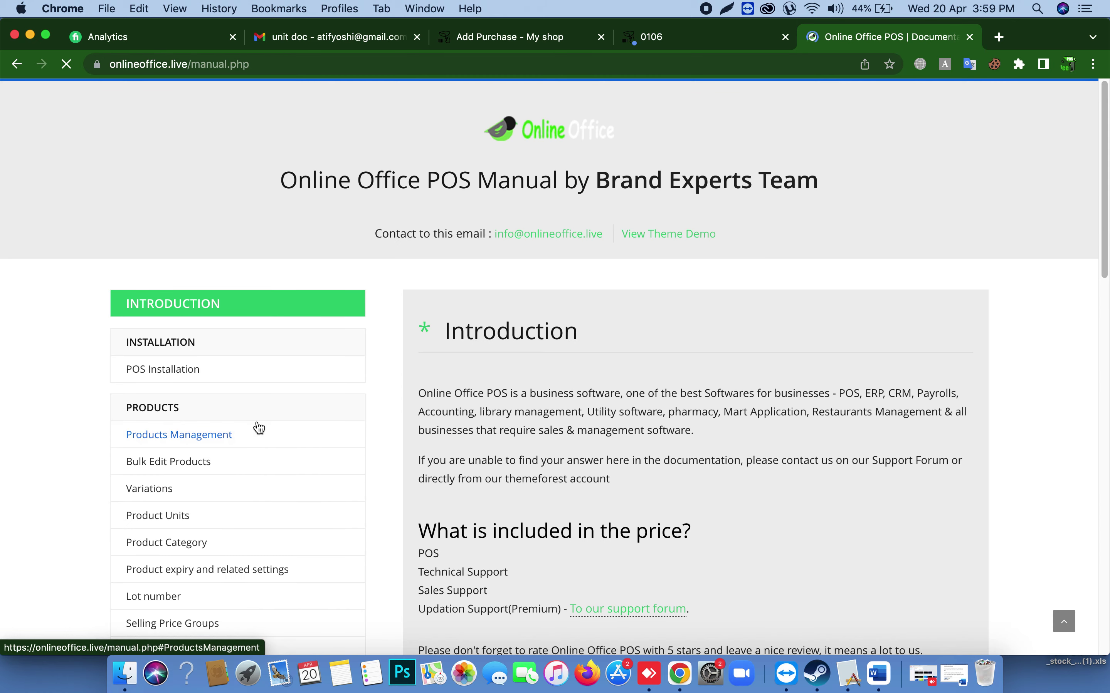
pyautogui.scroll(-10, 258, 429)
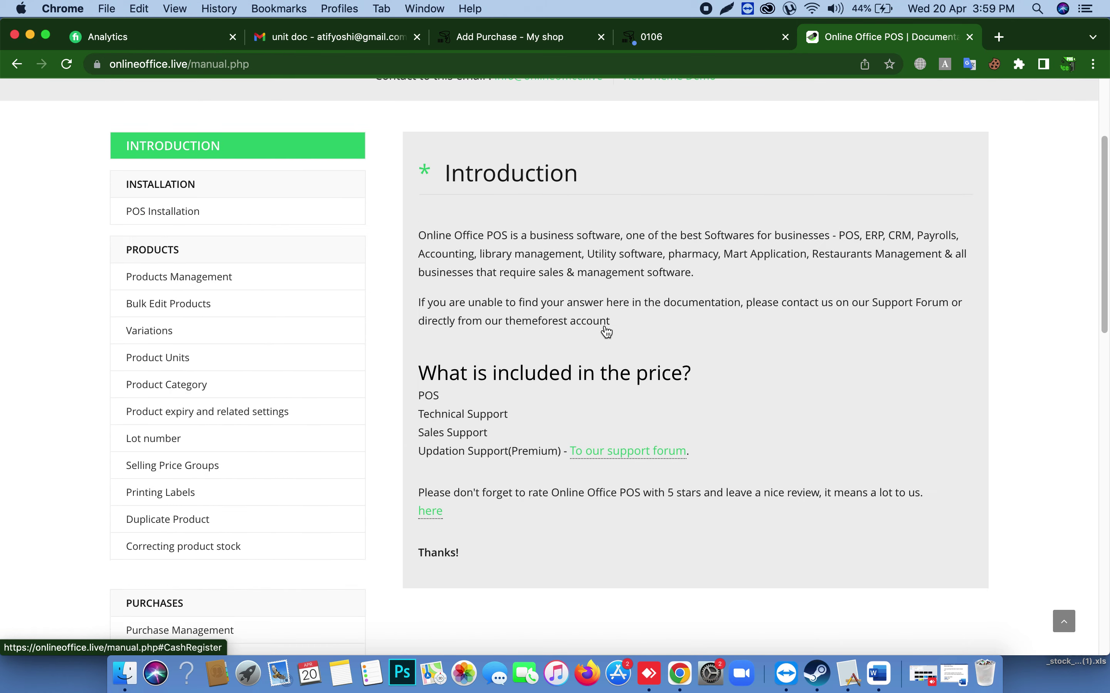
pyautogui.click(971, 36)
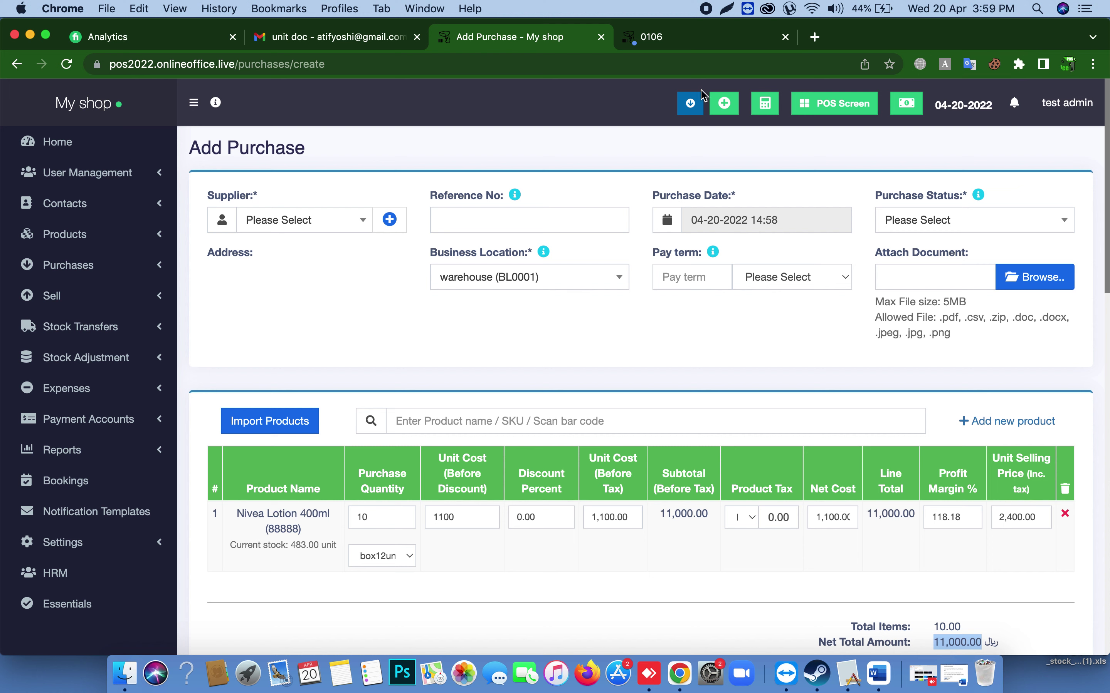